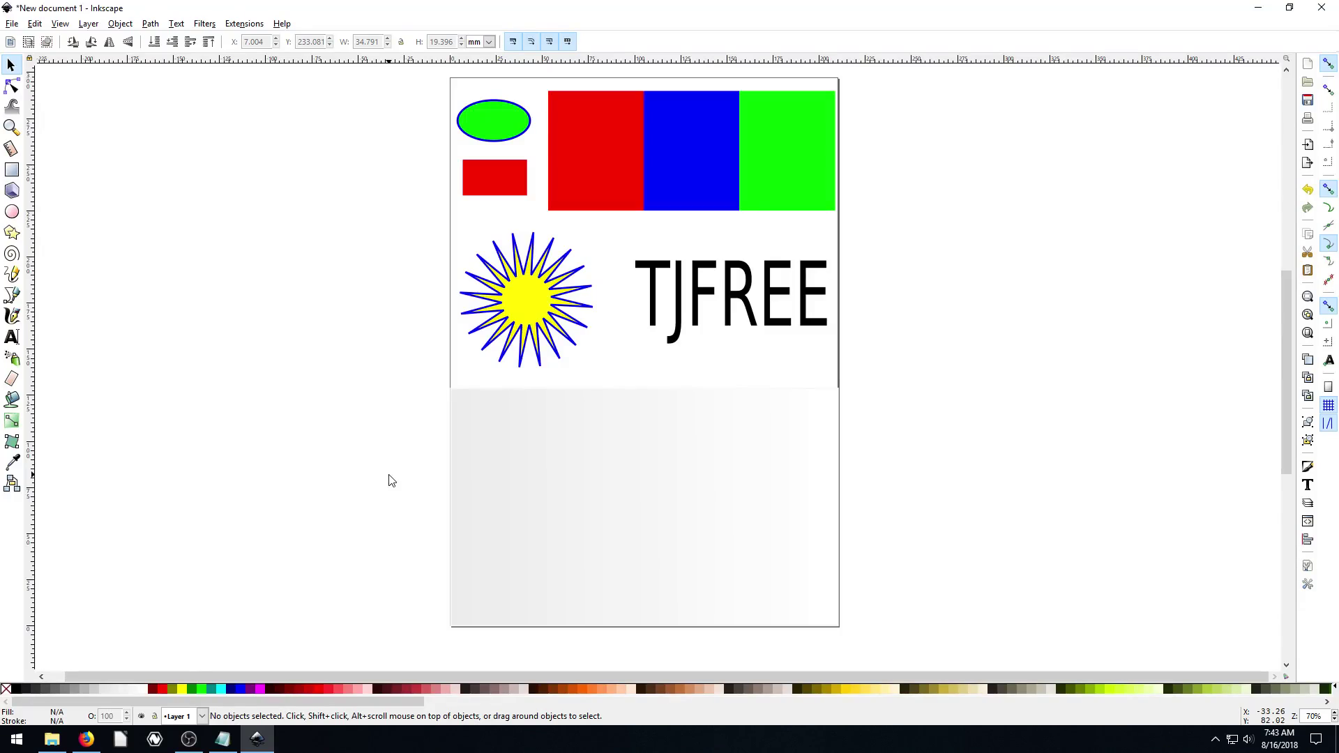
pyautogui.click(203, 27)
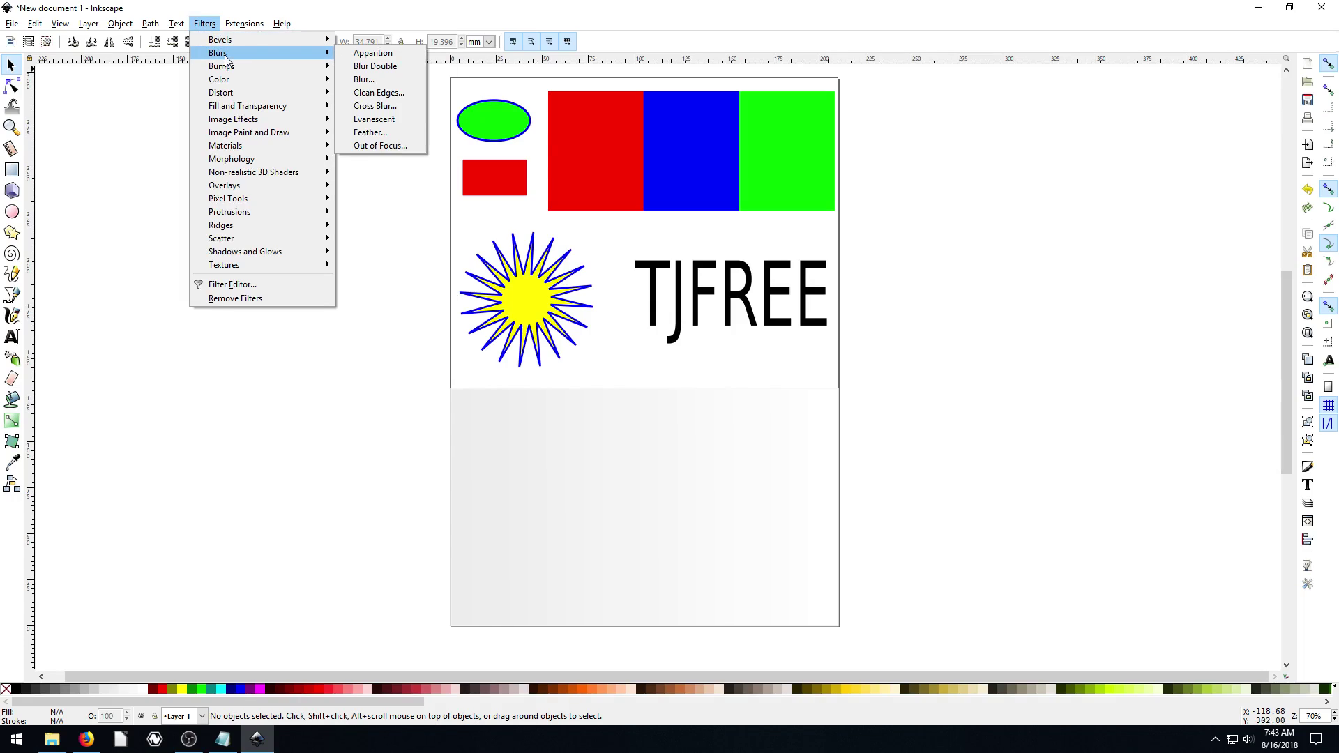
pyautogui.moveTo(223, 74)
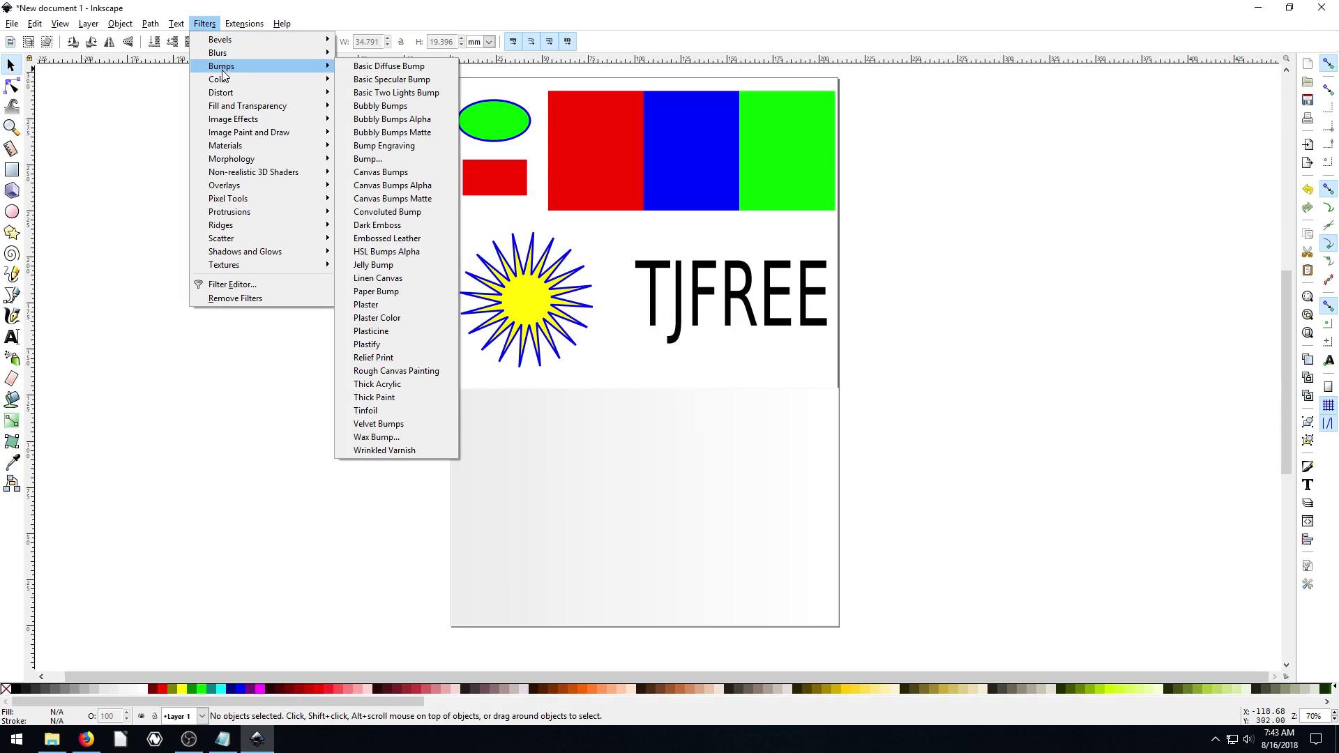
pyautogui.click(209, 25)
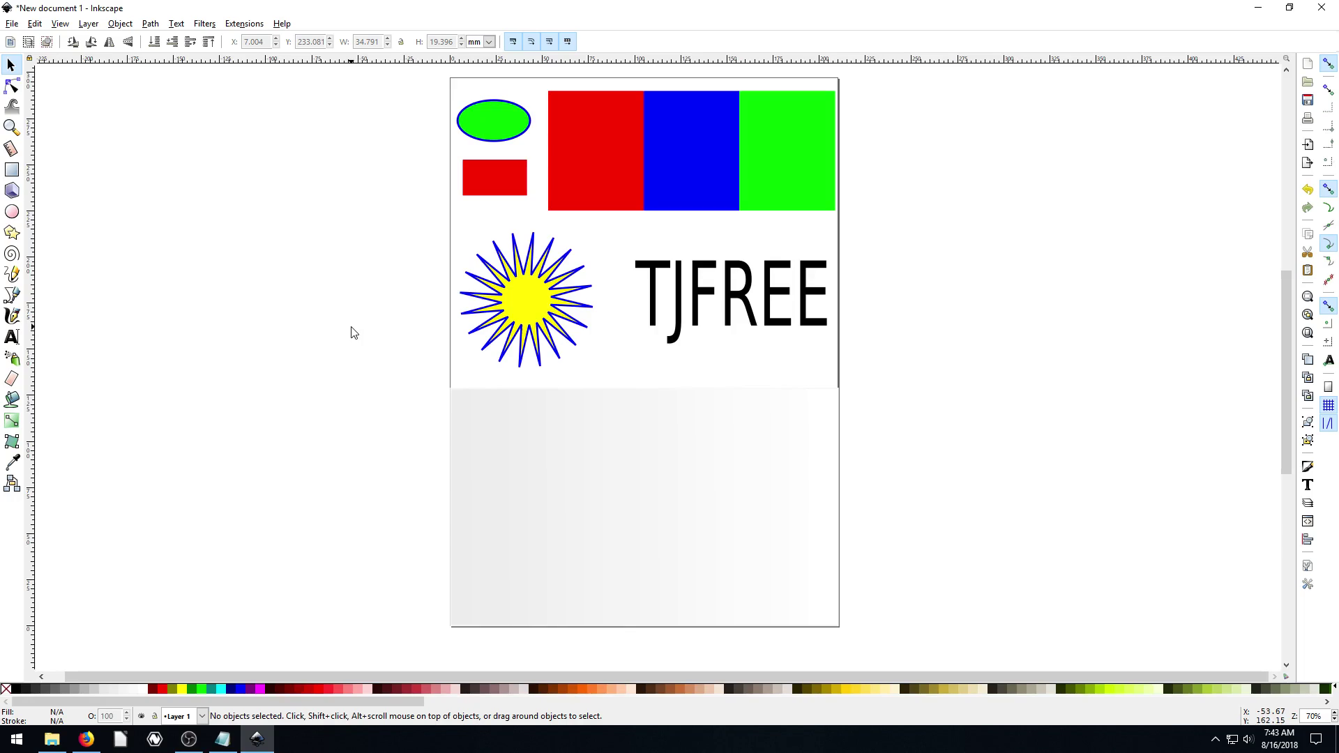
pyautogui.click(604, 148)
pyautogui.click(694, 153)
pyautogui.click(777, 168)
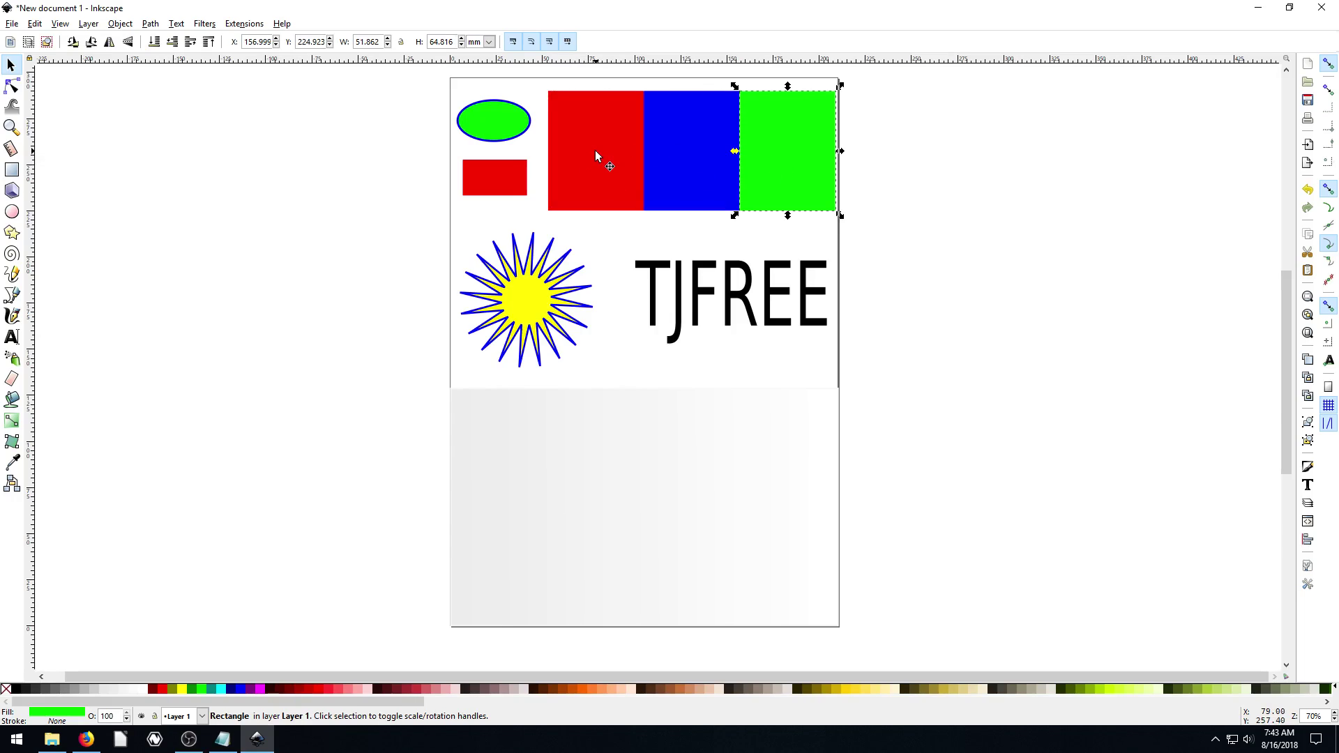
pyautogui.click(698, 152)
pyautogui.click(531, 296)
pyautogui.press('Escape')
pyautogui.click(601, 477)
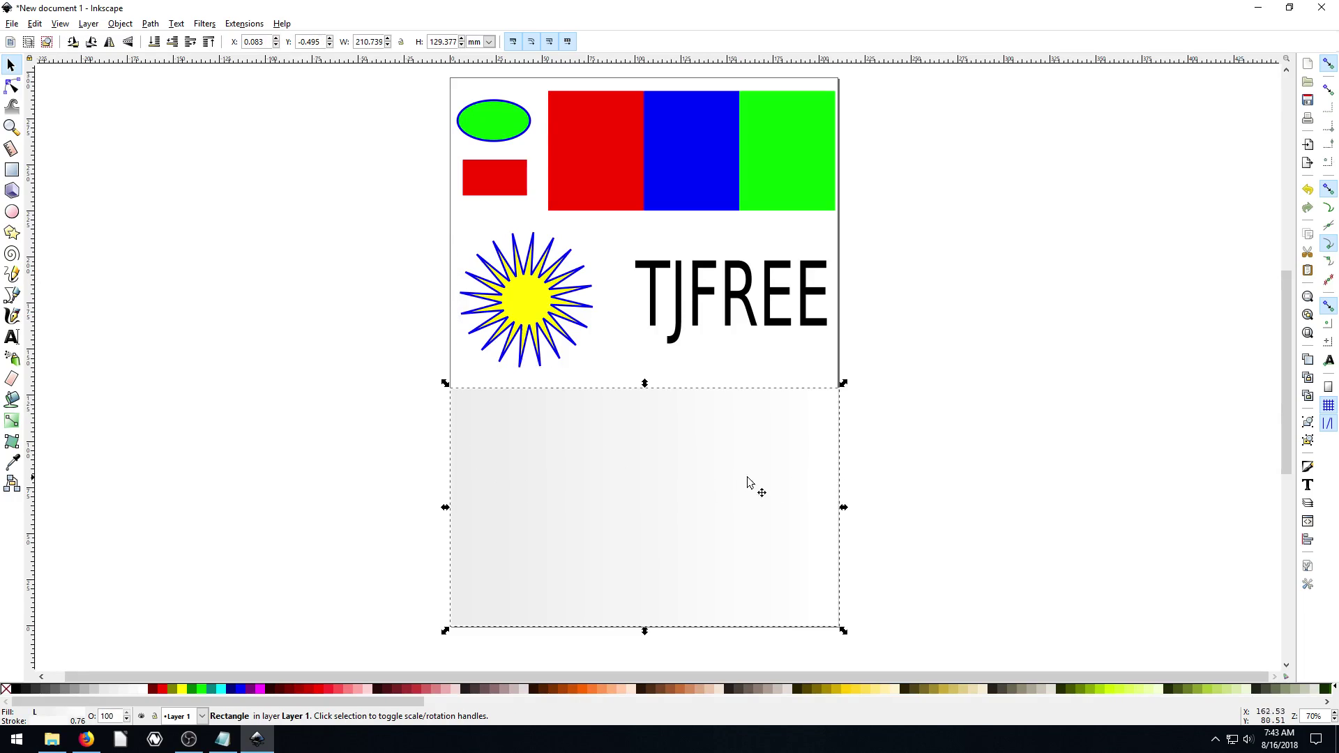
pyautogui.click(246, 463)
# Step: Apply the Ridged Border bevel filter to all eight objects on the page
pyautogui.moveTo(413, 78); pyautogui.dragTo(899, 649)
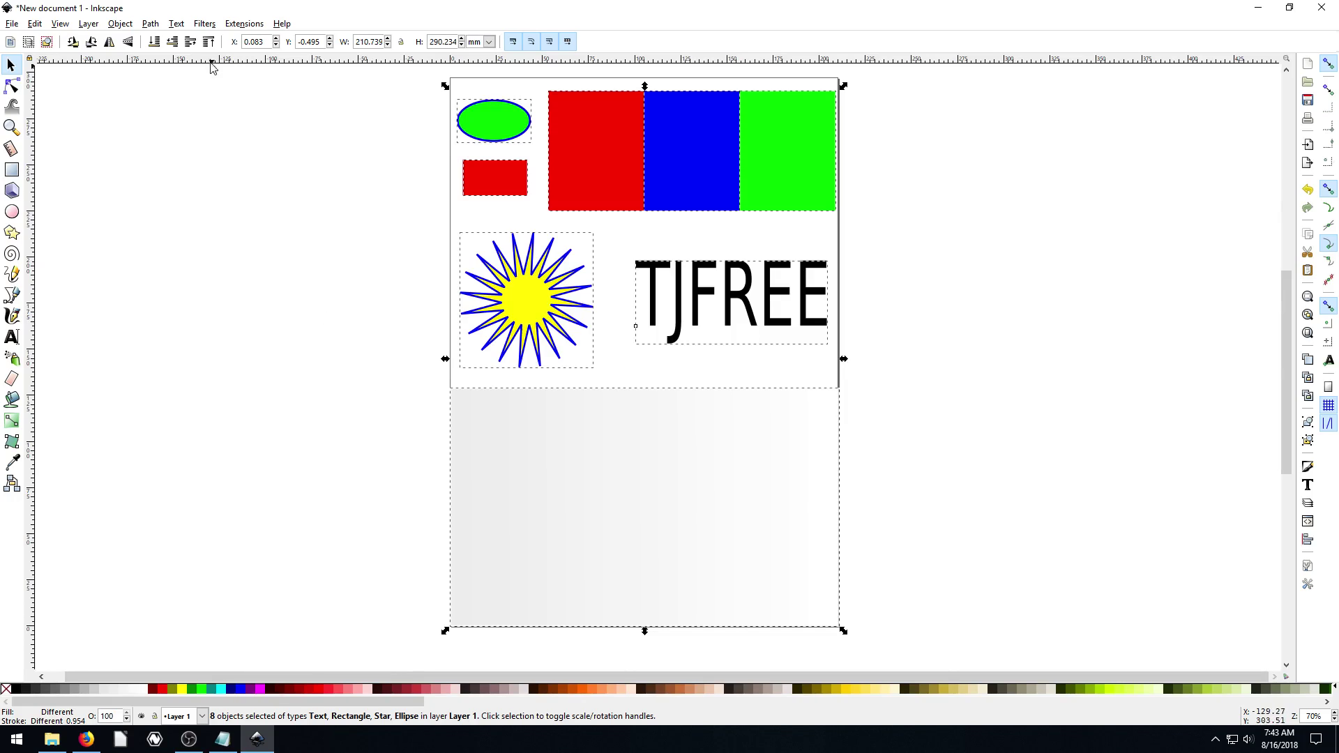
pyautogui.click(205, 25)
pyautogui.moveTo(212, 42)
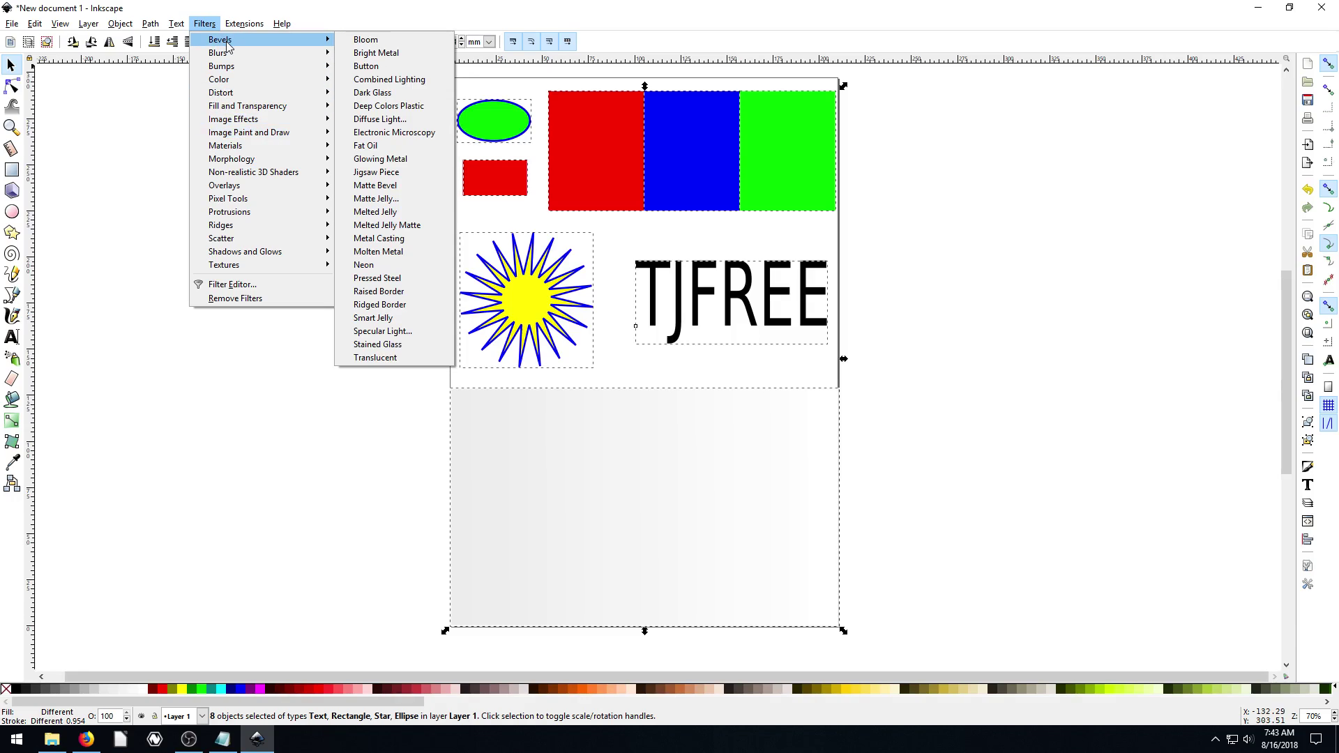
pyautogui.click(373, 307)
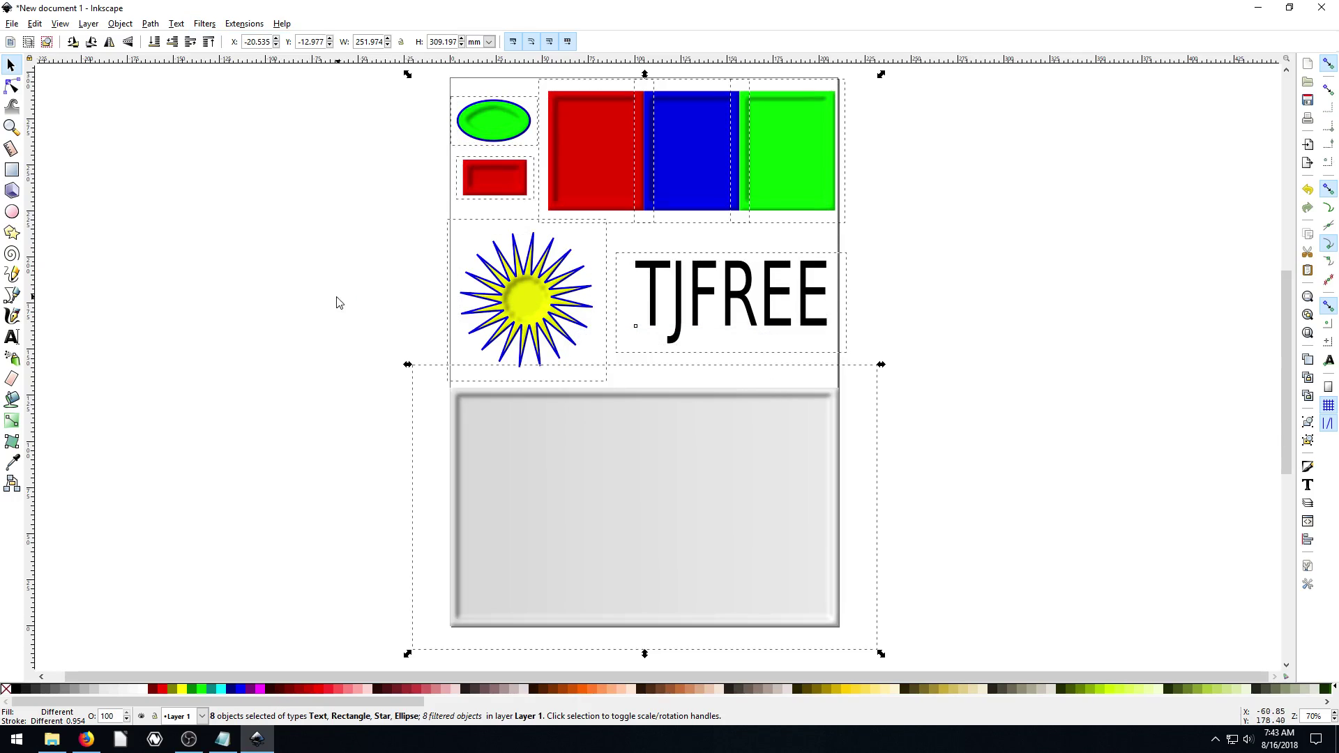
pyautogui.click(304, 275)
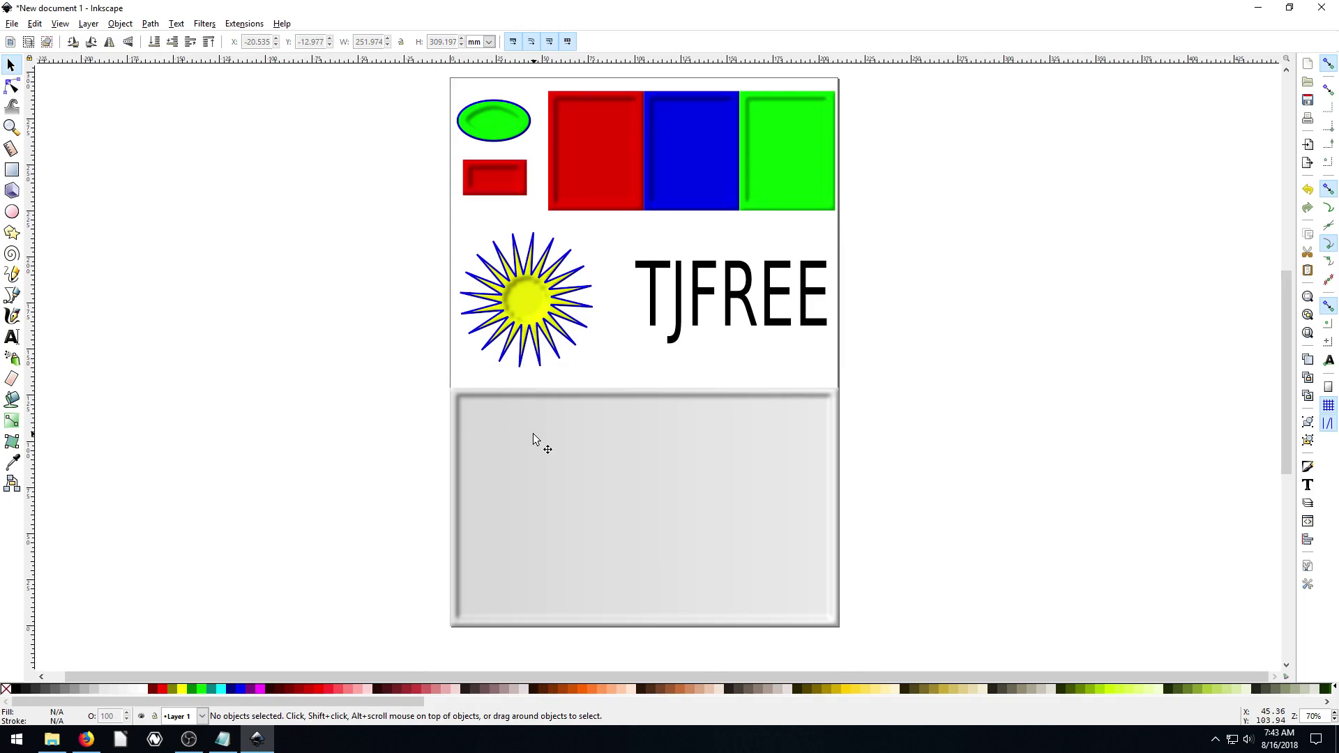
# Step: Shift the small red rectangle slightly and try moving the large red rectangle to test the filtered shapes
pyautogui.click(492, 180)
pyautogui.moveTo(492, 180)
pyautogui.mouseDown()
pyautogui.moveTo(412, 225)
pyautogui.moveTo(319, 396)
pyautogui.moveTo(673, 367)
pyautogui.moveTo(685, 253)
pyautogui.moveTo(496, 186)
pyautogui.mouseUp()
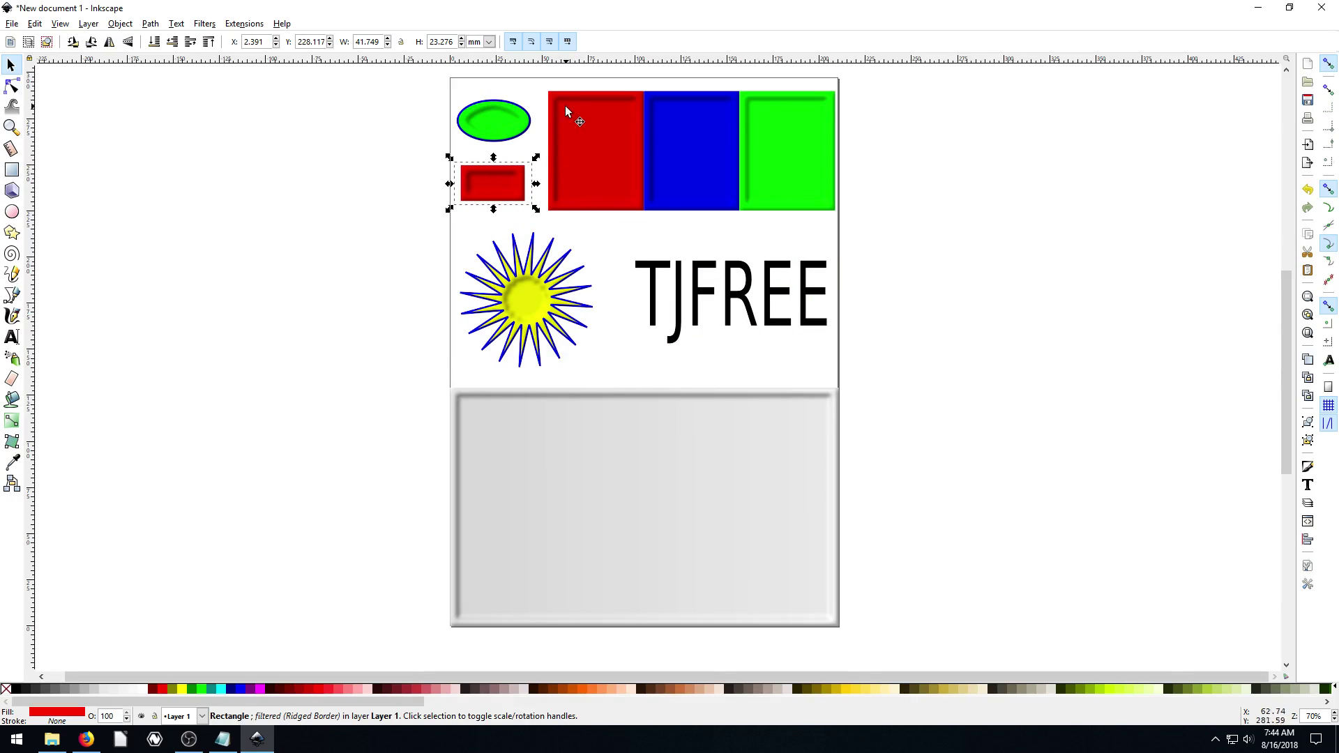
pyautogui.moveTo(599, 156); pyautogui.dragTo(580, 165)
pyautogui.click(332, 198)
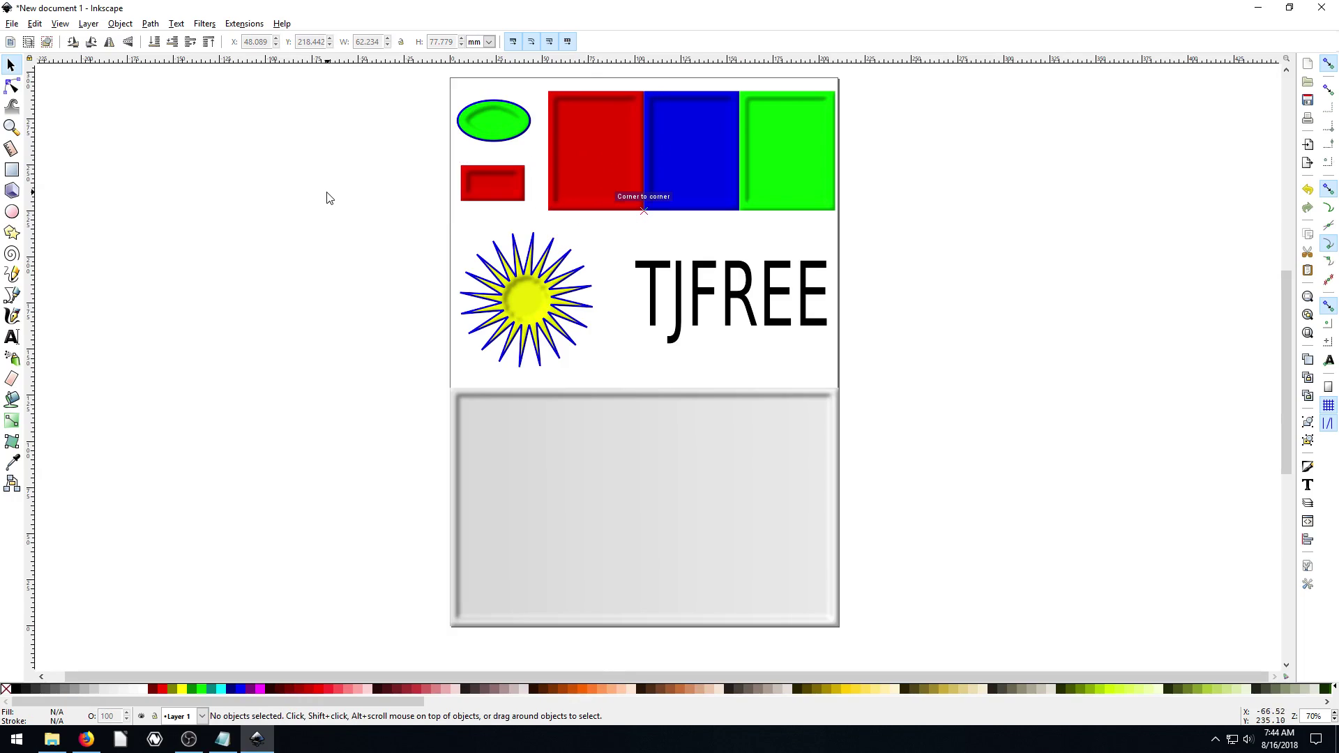
pyautogui.click(571, 438)
pyautogui.click(357, 382)
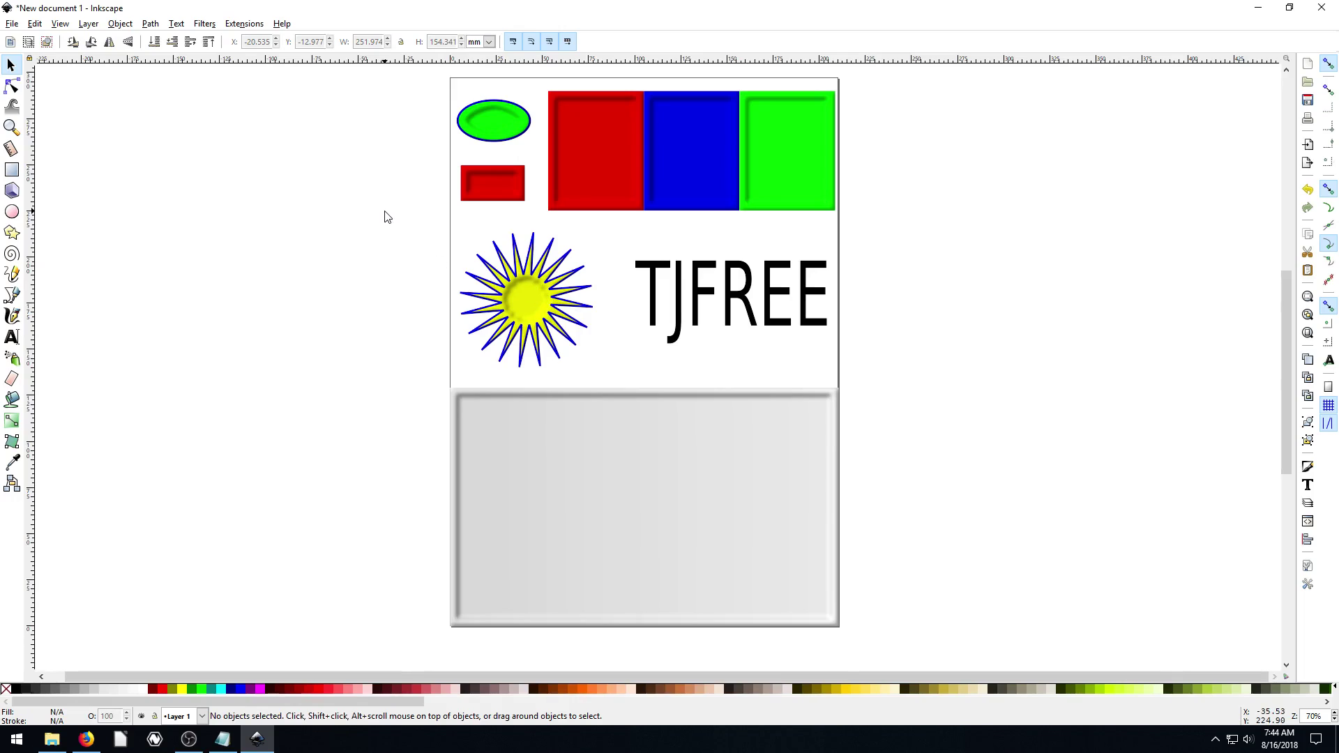
# Step: Undo the rectangle moves and the Ridged Border filter on all objects
pyautogui.hotkey('ctrl', 'z')
pyautogui.hotkey('ctrl', 'z')
pyautogui.hotkey('ctrl', 'z')
pyautogui.hotkey('ctrl', 'z')
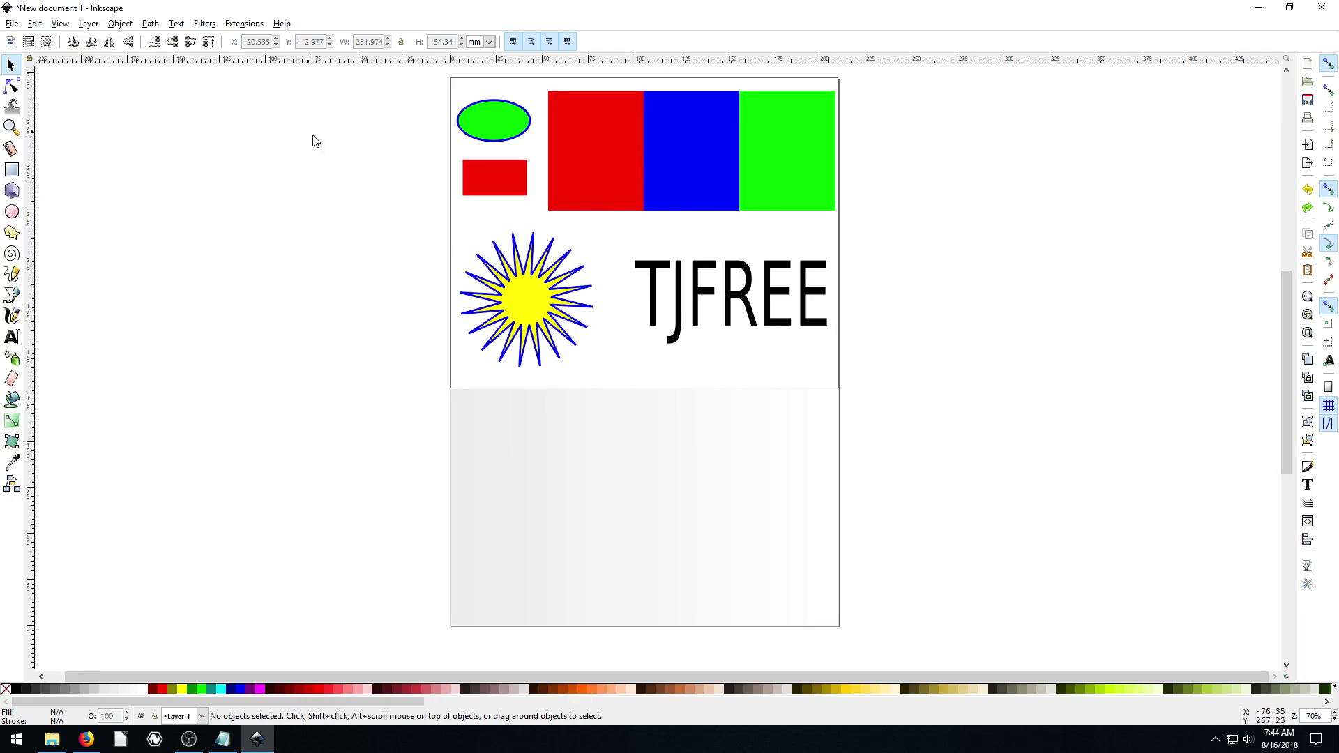
pyautogui.moveTo(411, 81); pyautogui.dragTo(880, 647)
pyautogui.click(204, 24)
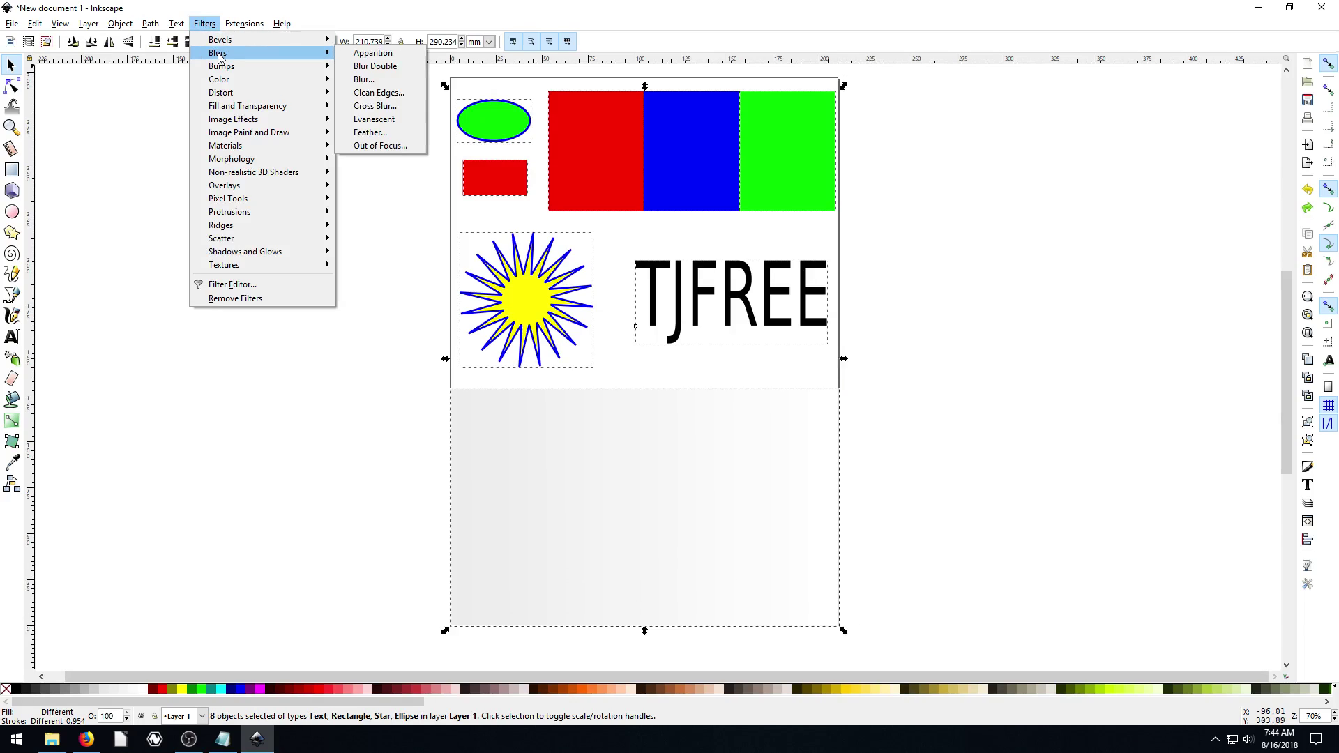
pyautogui.moveTo(219, 56)
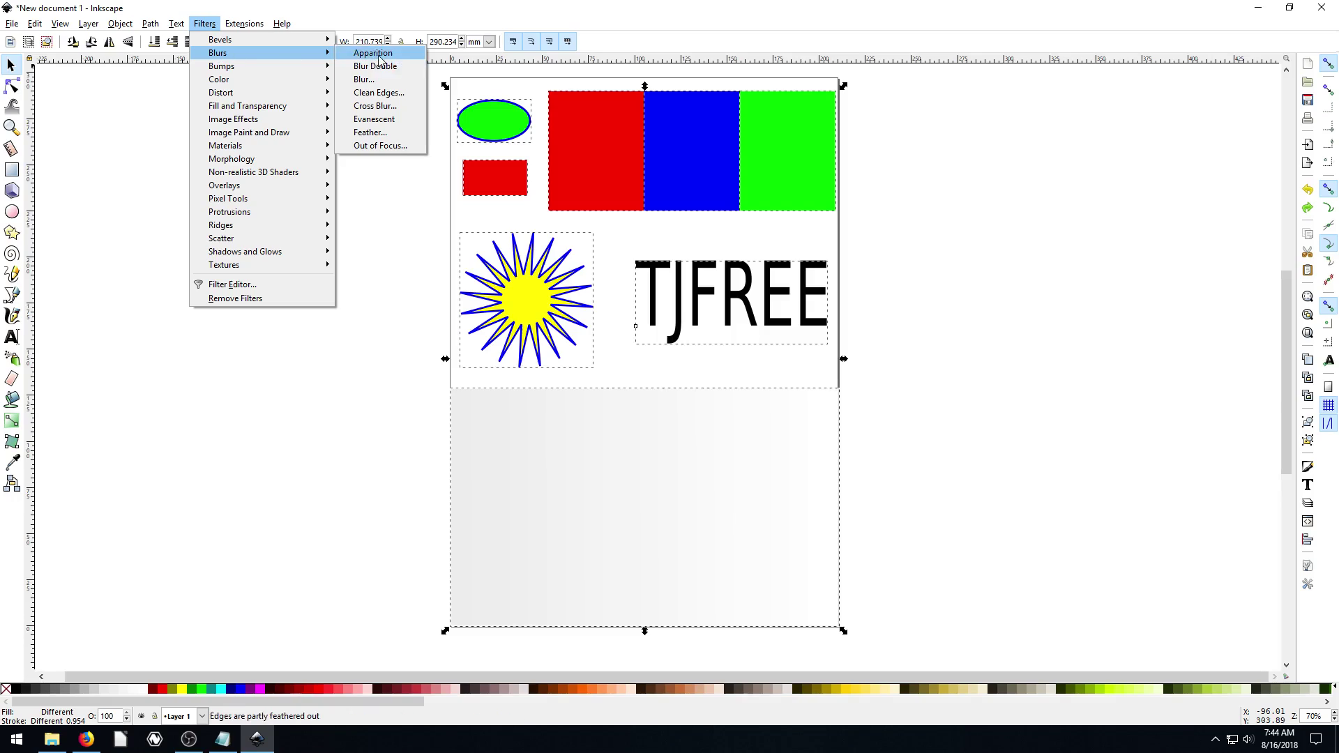
pyautogui.click(127, 183)
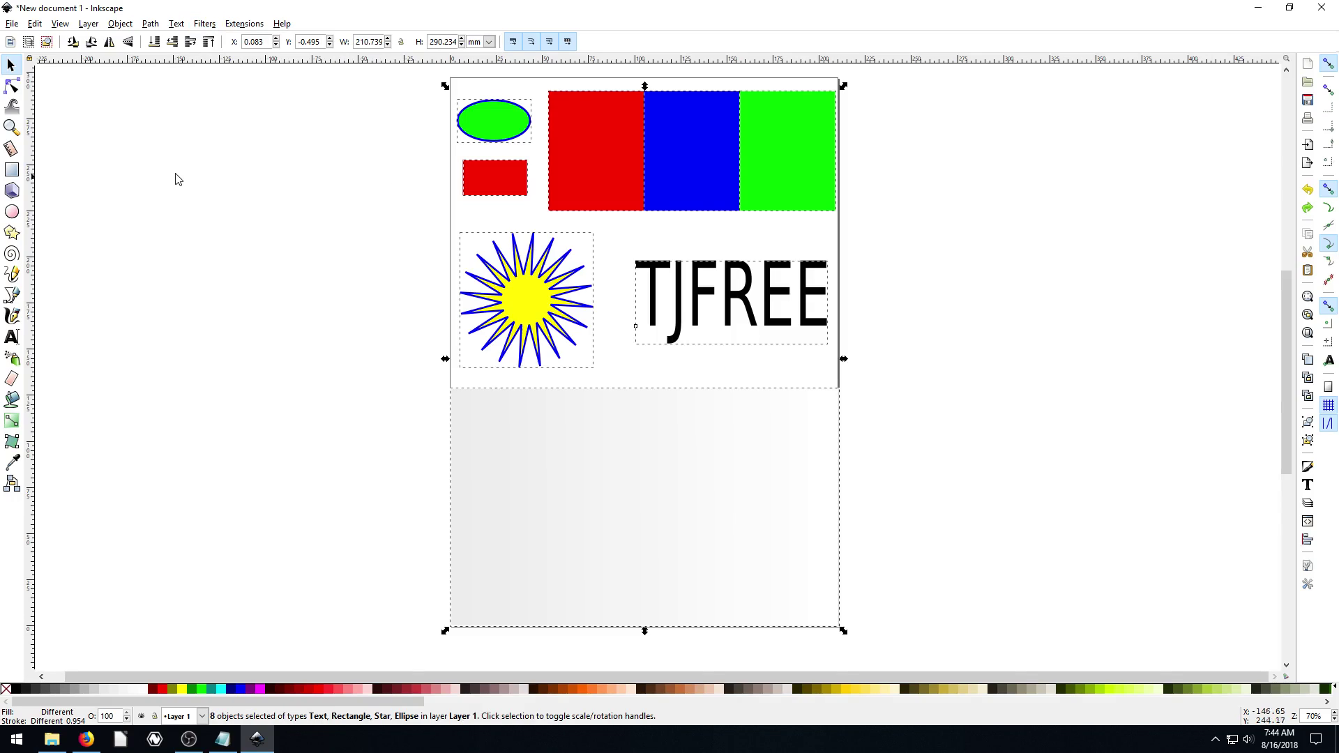
pyautogui.click(397, 268)
# Step: Open the fill and stroke settings of the yellow star and examine its blur setting
pyautogui.click(518, 291)
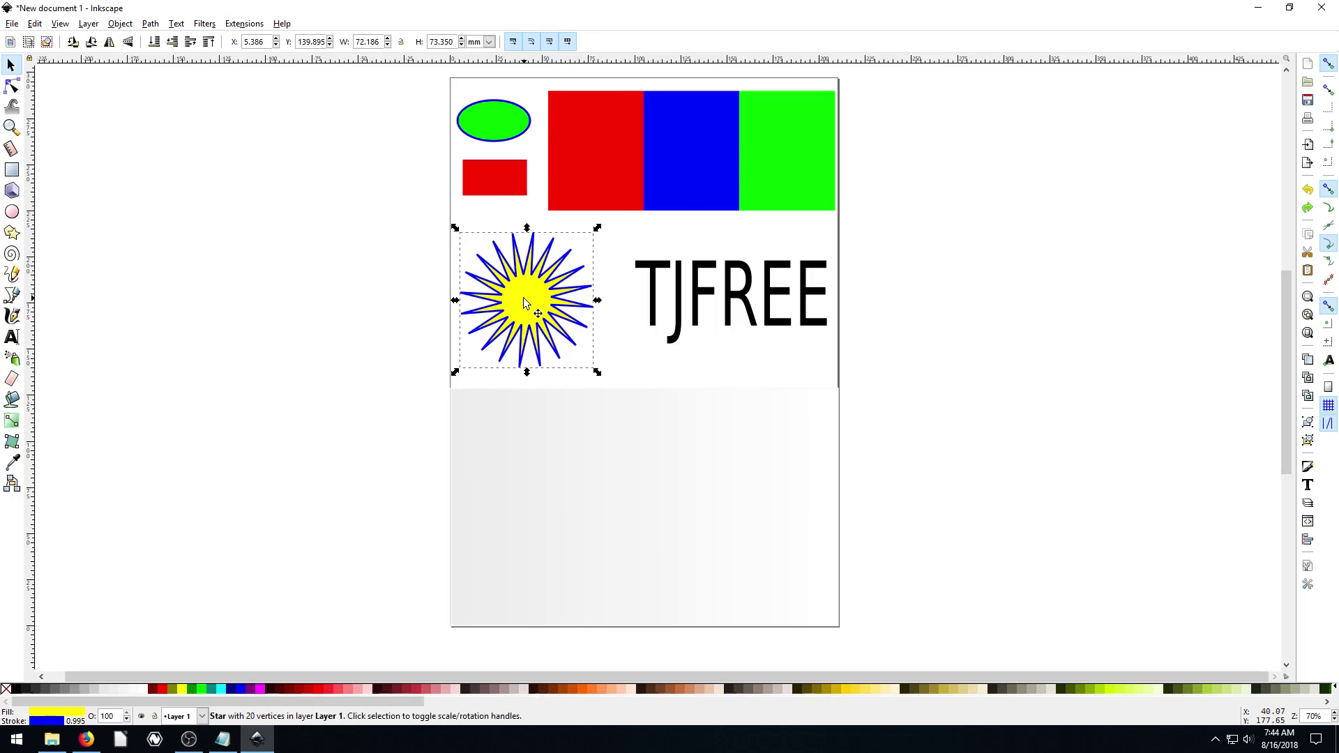
pyautogui.rightClick(523, 297)
pyautogui.click(572, 429)
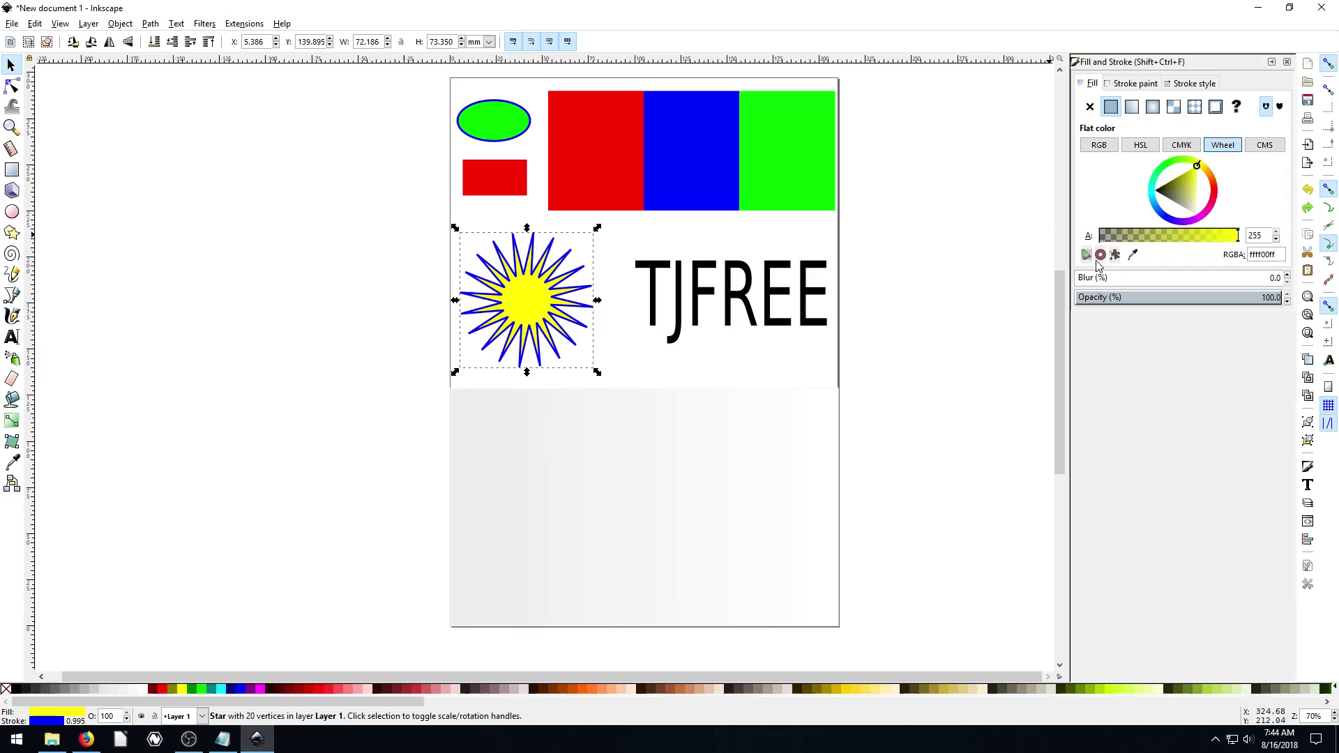
pyautogui.moveTo(1082, 279)
pyautogui.mouseDown()
pyautogui.moveTo(1107, 279)
pyautogui.moveTo(1068, 283)
pyautogui.mouseUp()
pyautogui.click(395, 297)
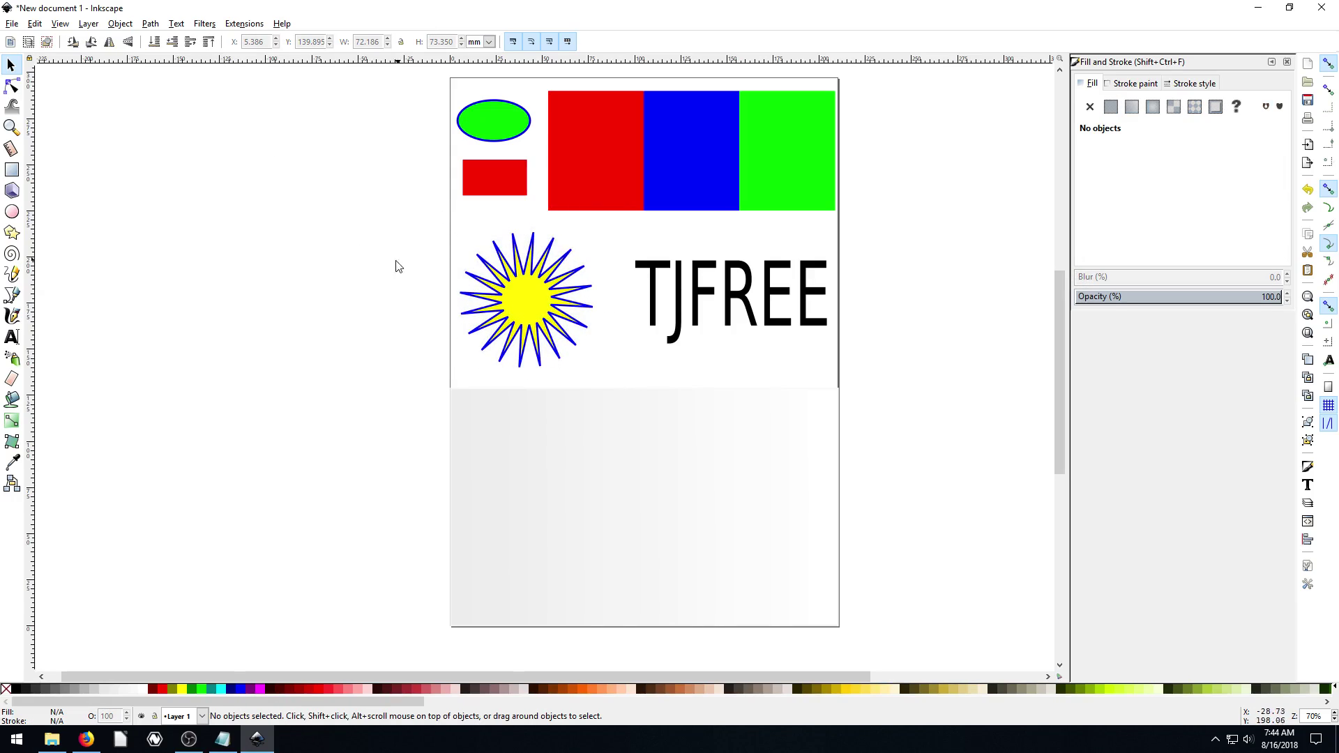
# Step: Apply the Bubbly Bumps filter to all eight objects on the page
pyautogui.moveTo(418, 73); pyautogui.dragTo(862, 647)
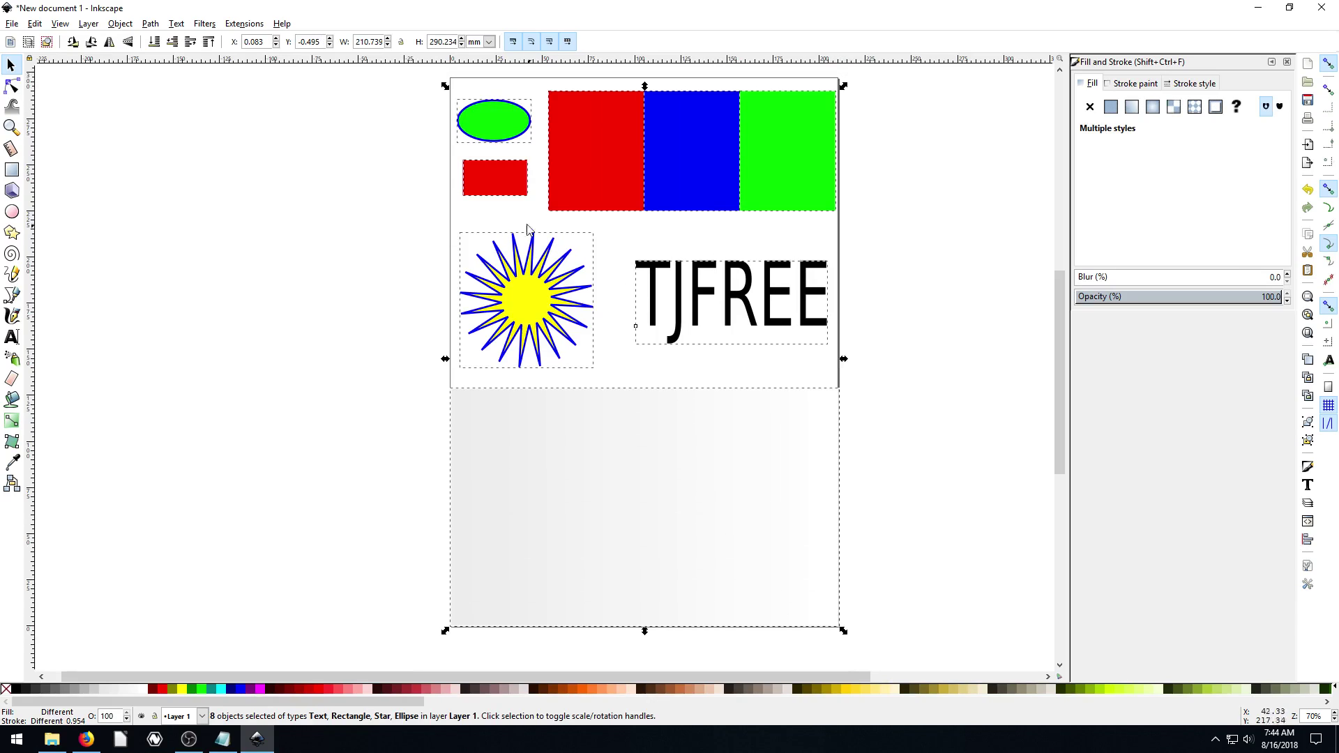
pyautogui.click(205, 24)
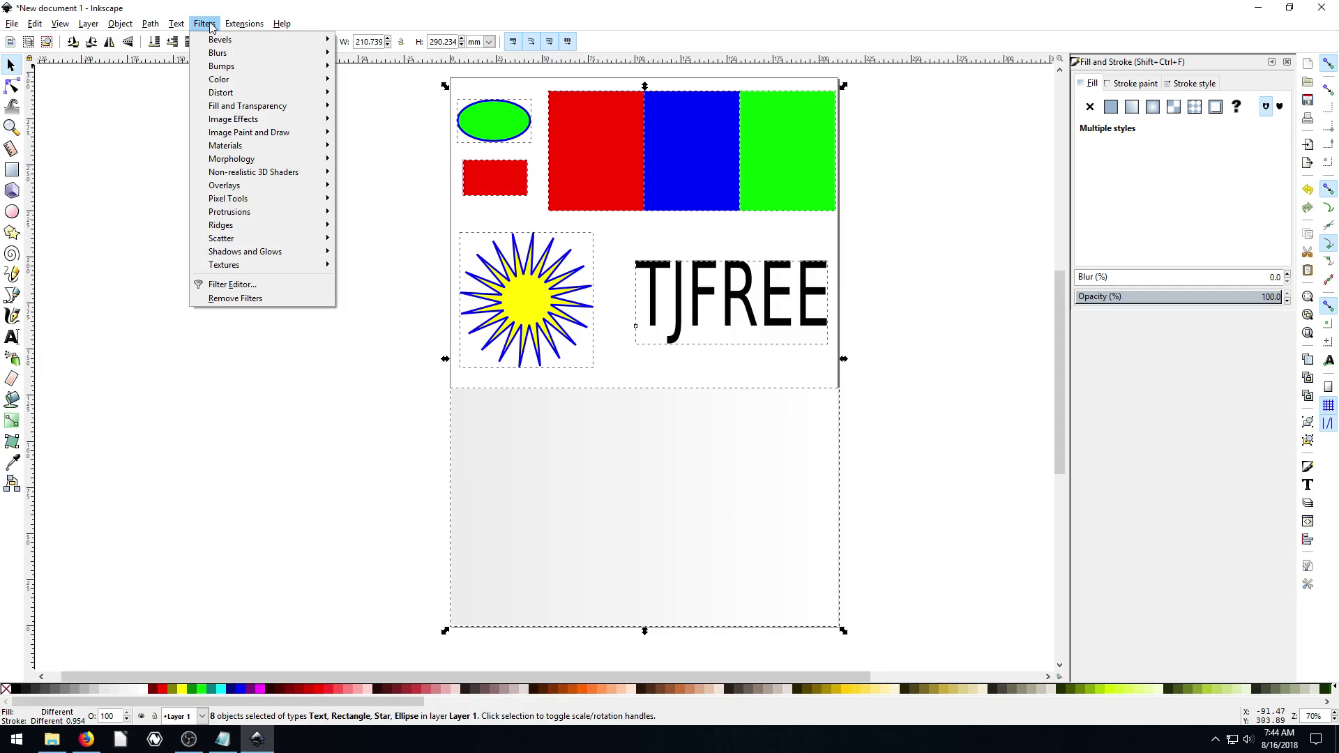
pyautogui.moveTo(223, 67)
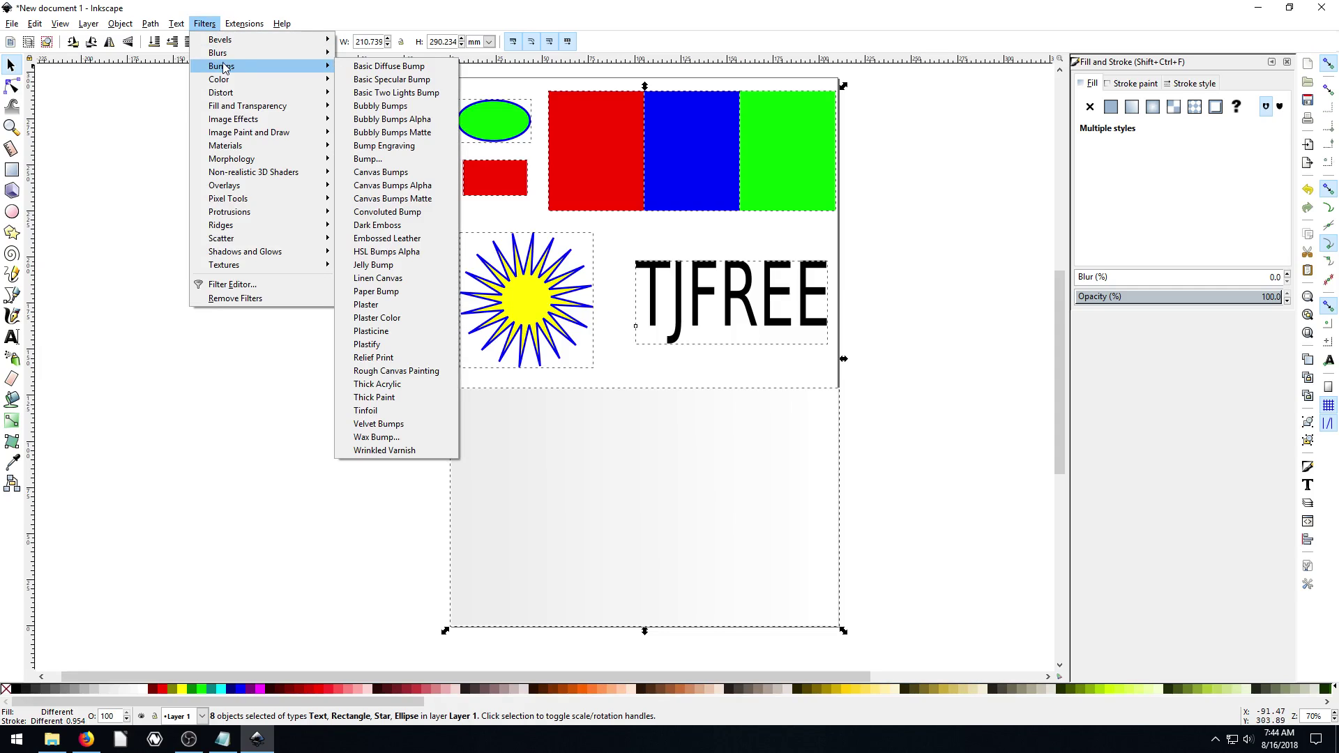
pyautogui.click(381, 106)
pyautogui.click(235, 333)
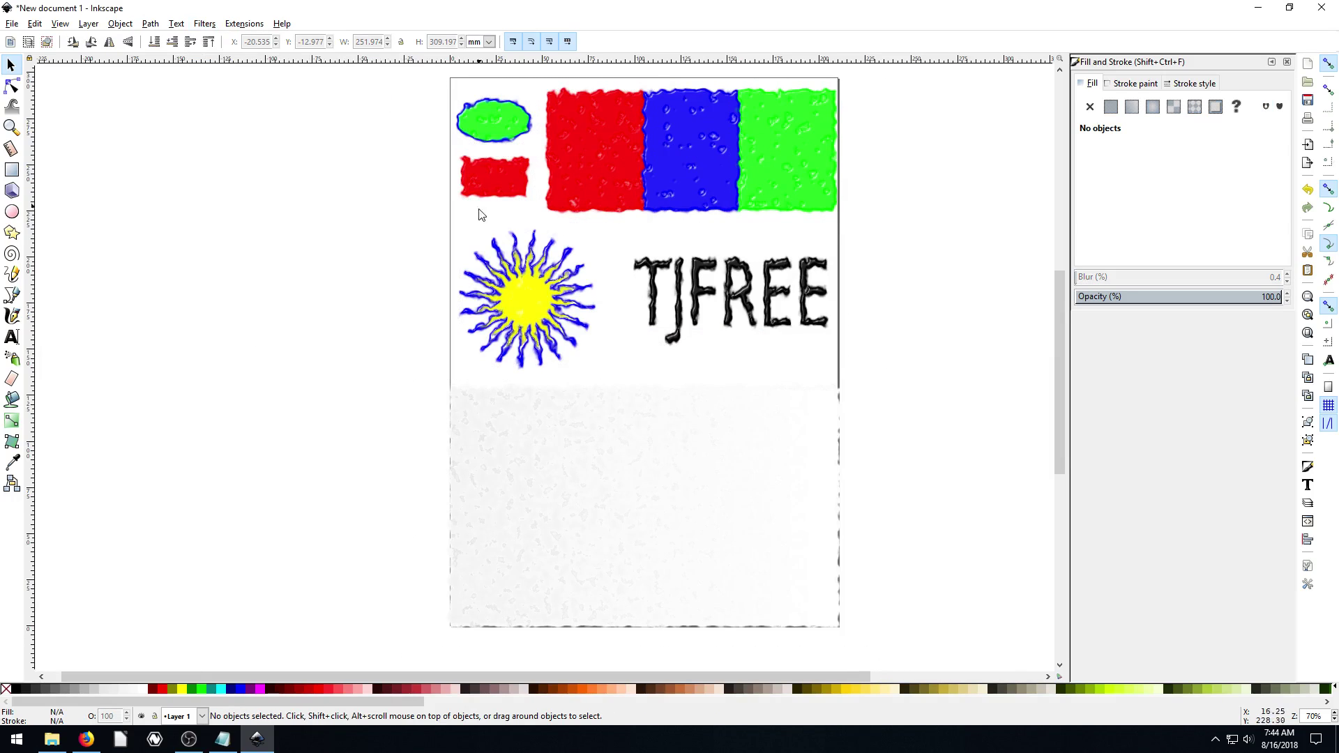
# Step: Move the large red rectangle slightly sideways and undo the move
pyautogui.keyDown('ctrl'); pyautogui.scroll(2, 686, 161); pyautogui.keyUp('ctrl')
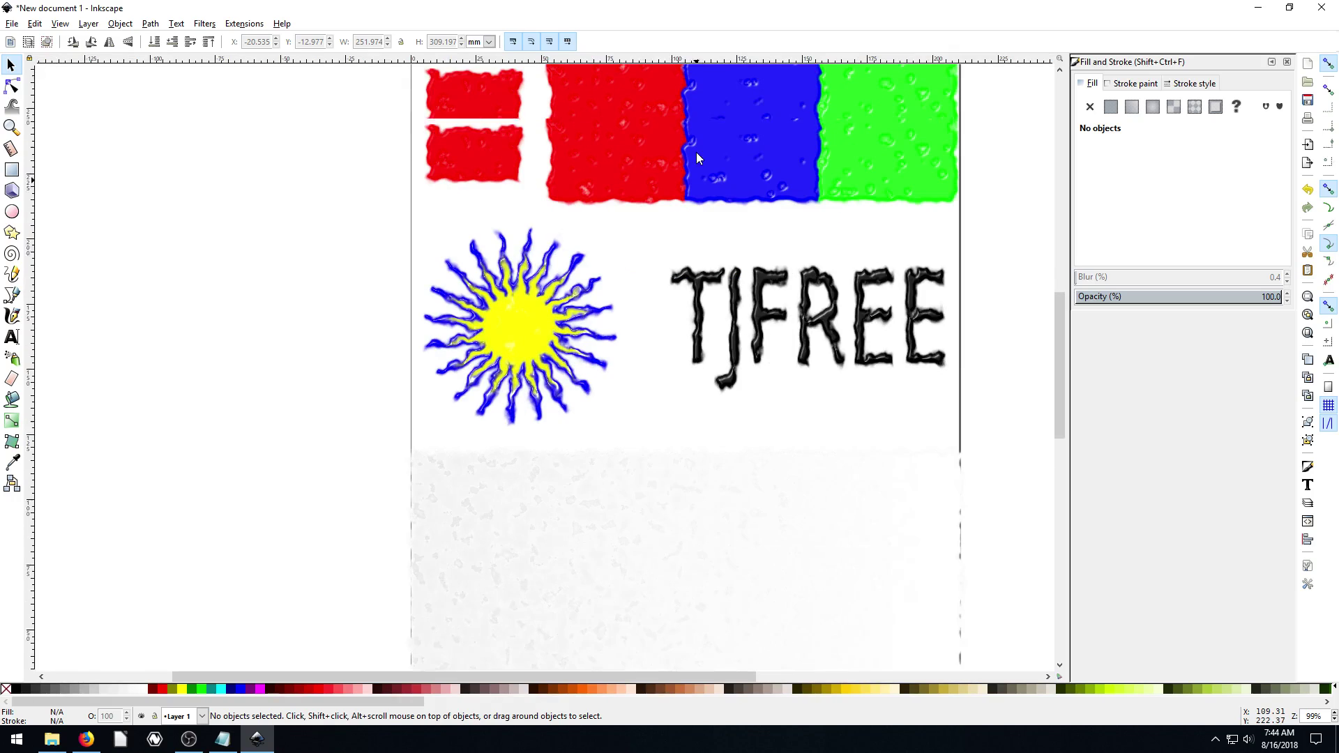
pyautogui.keyDown('ctrl'); pyautogui.scroll(1, 830, 244); pyautogui.keyUp('ctrl')
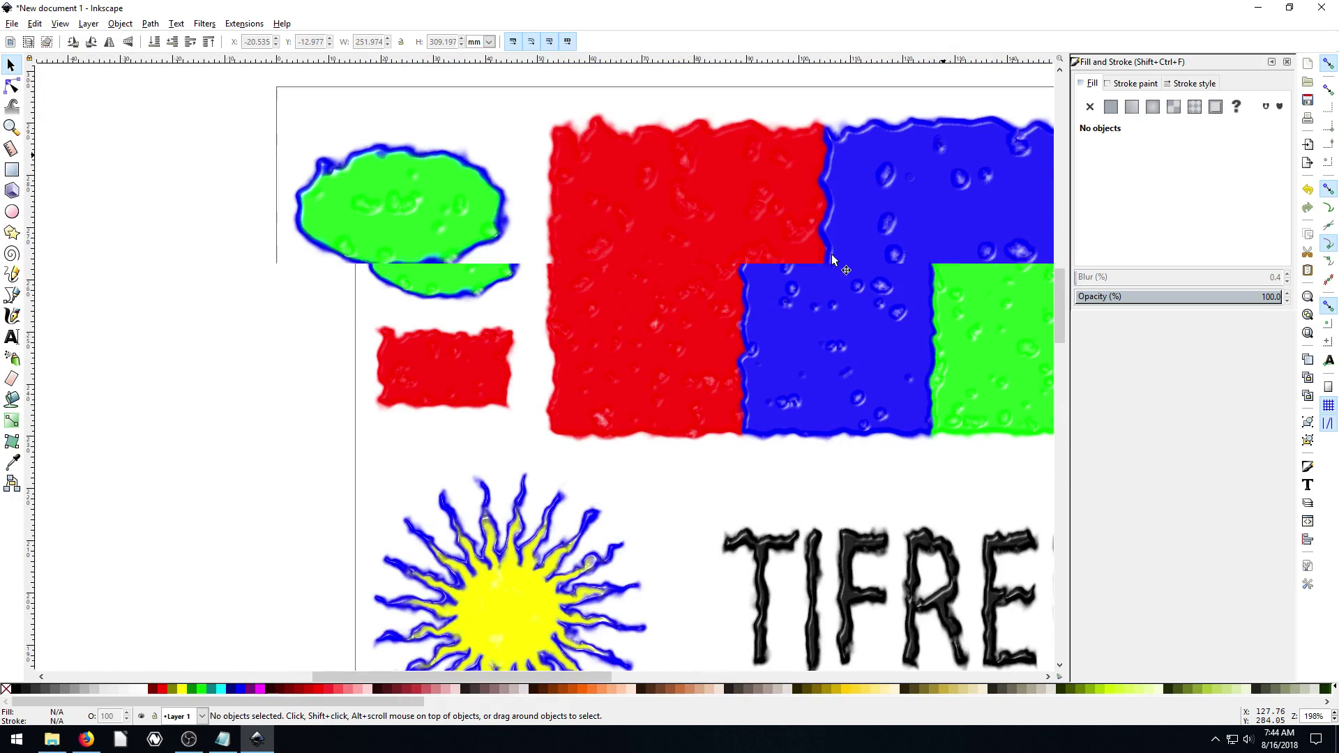
pyautogui.hscroll(5, 712, 260)
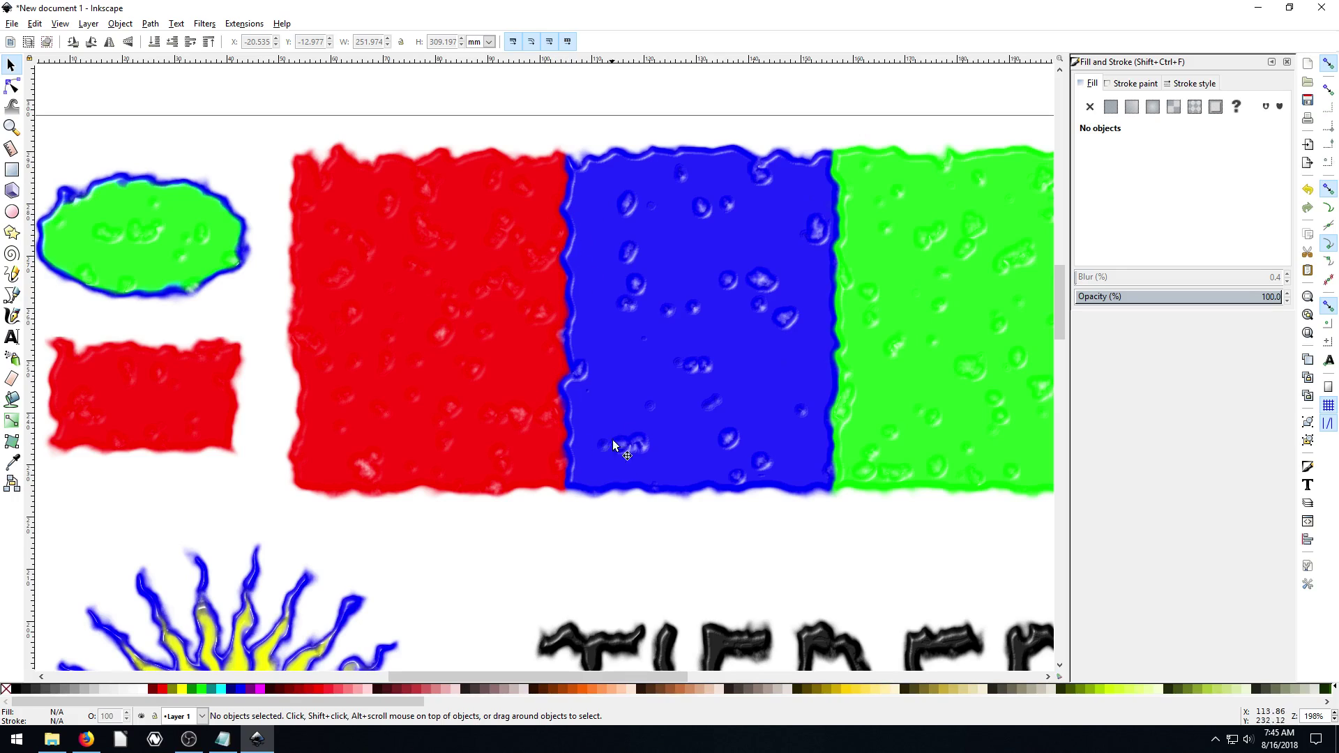
pyautogui.click(467, 309)
pyautogui.moveTo(466, 293)
pyautogui.mouseDown()
pyautogui.moveTo(412, 291)
pyautogui.moveTo(461, 291)
pyautogui.moveTo(445, 291)
pyautogui.mouseUp()
pyautogui.hotkey('ctrl', 'z')
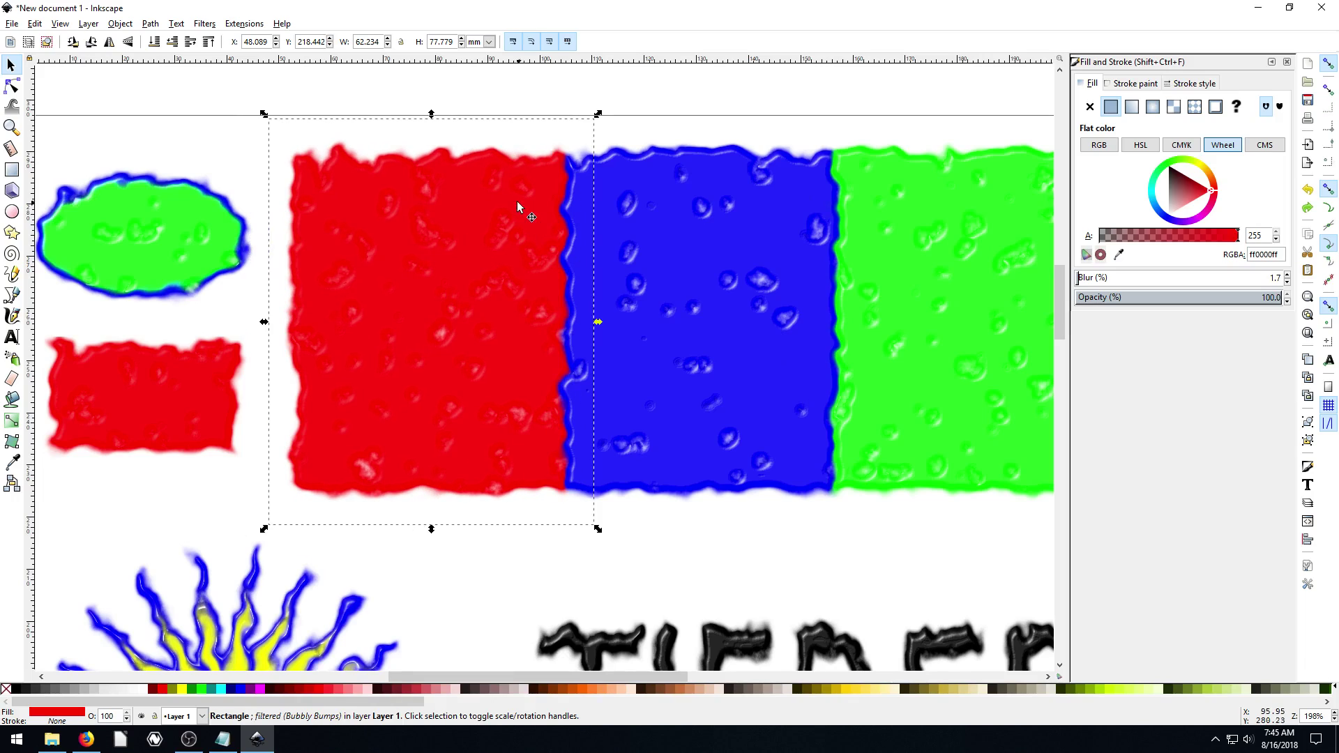
# Step: Try to round the corners of the large red rectangle with the Rectangle tool
pyautogui.press('r')
pyautogui.moveTo(567, 154)
pyautogui.mouseDown()
pyautogui.moveTo(567, 337)
pyautogui.moveTo(565, 155)
pyautogui.mouseUp()
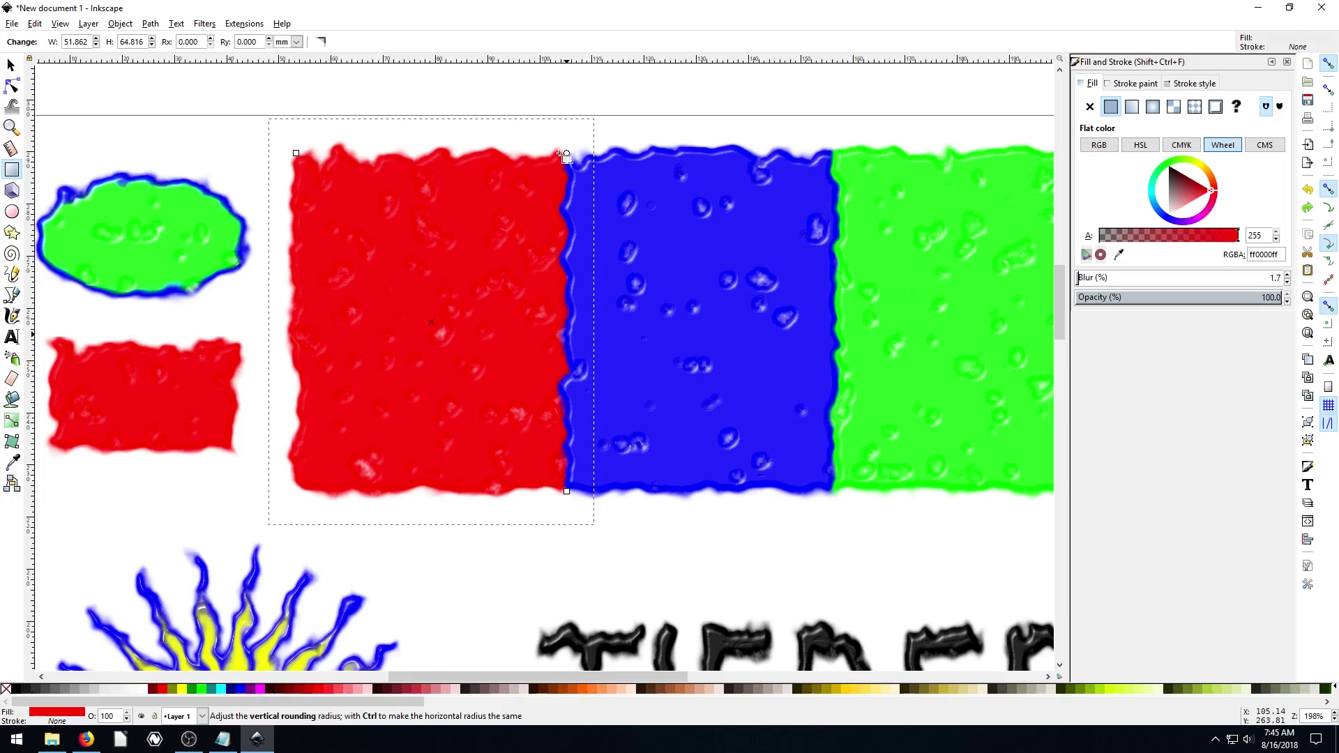
pyautogui.click(11, 65)
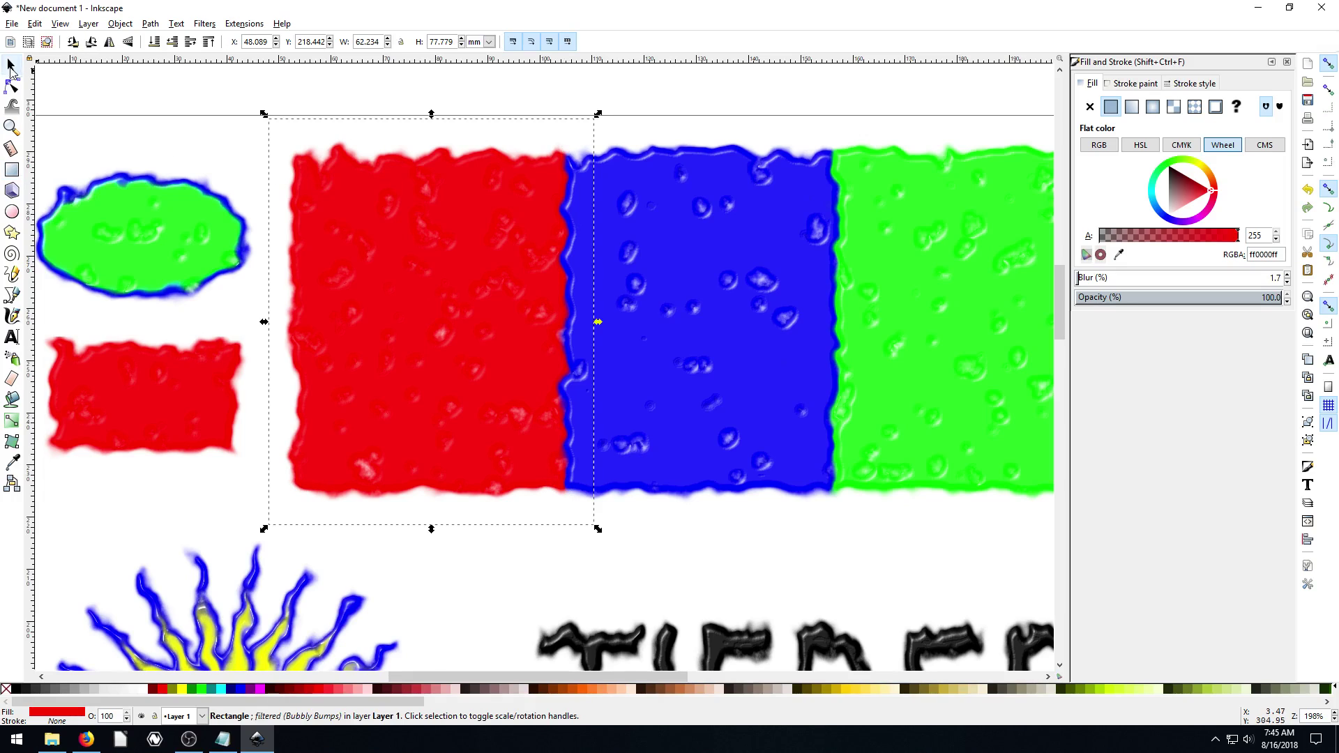
# Step: Cut a wedge out of the green ellipse with an end angle of about 300 degrees, and undo it
pyautogui.click(177, 231)
pyautogui.press('e')
pyautogui.moveTo(244, 237); pyautogui.dragTo(230, 151)
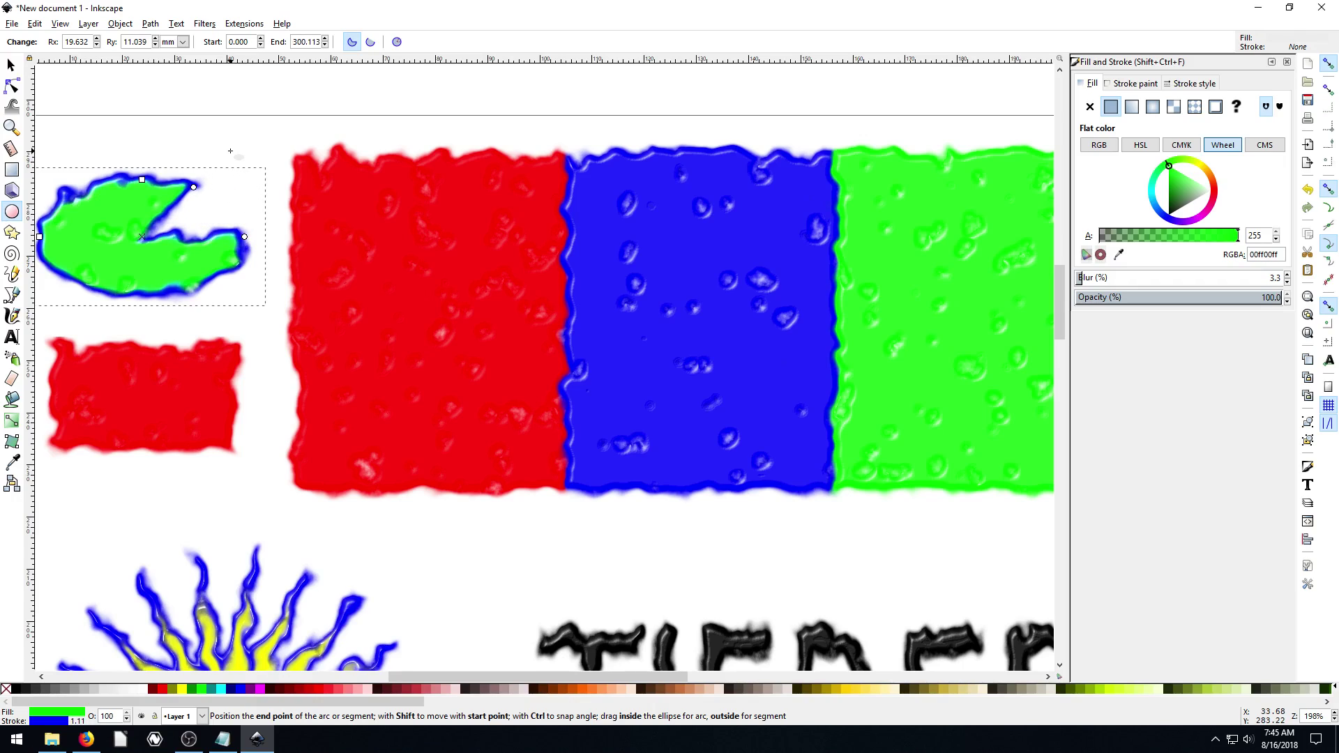
pyautogui.hotkey('ctrl', 'z')
pyautogui.click(11, 64)
# Step: Open the Filter Editor for the yellow star and widen the panel until the effect connections can be read
pyautogui.scroll(-4, 392, 426)
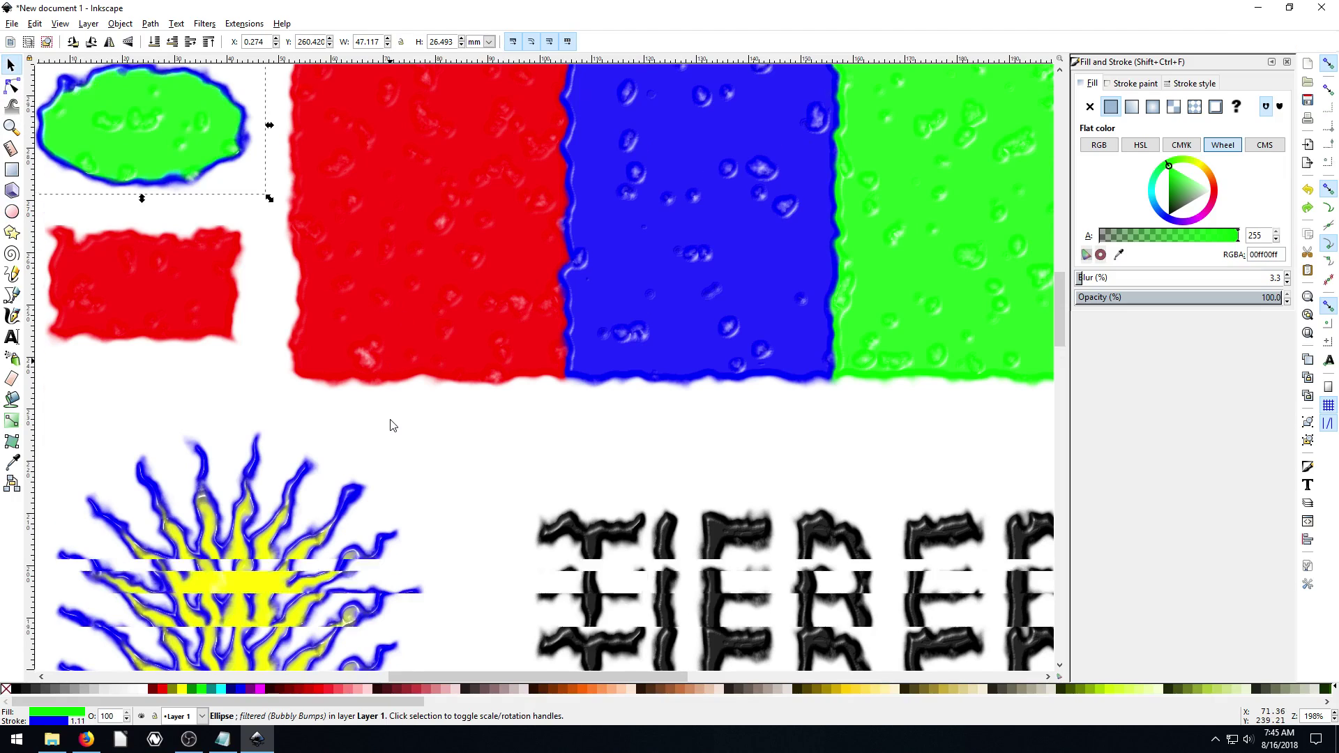
pyautogui.scroll(-1, 392, 426)
pyautogui.press('-')
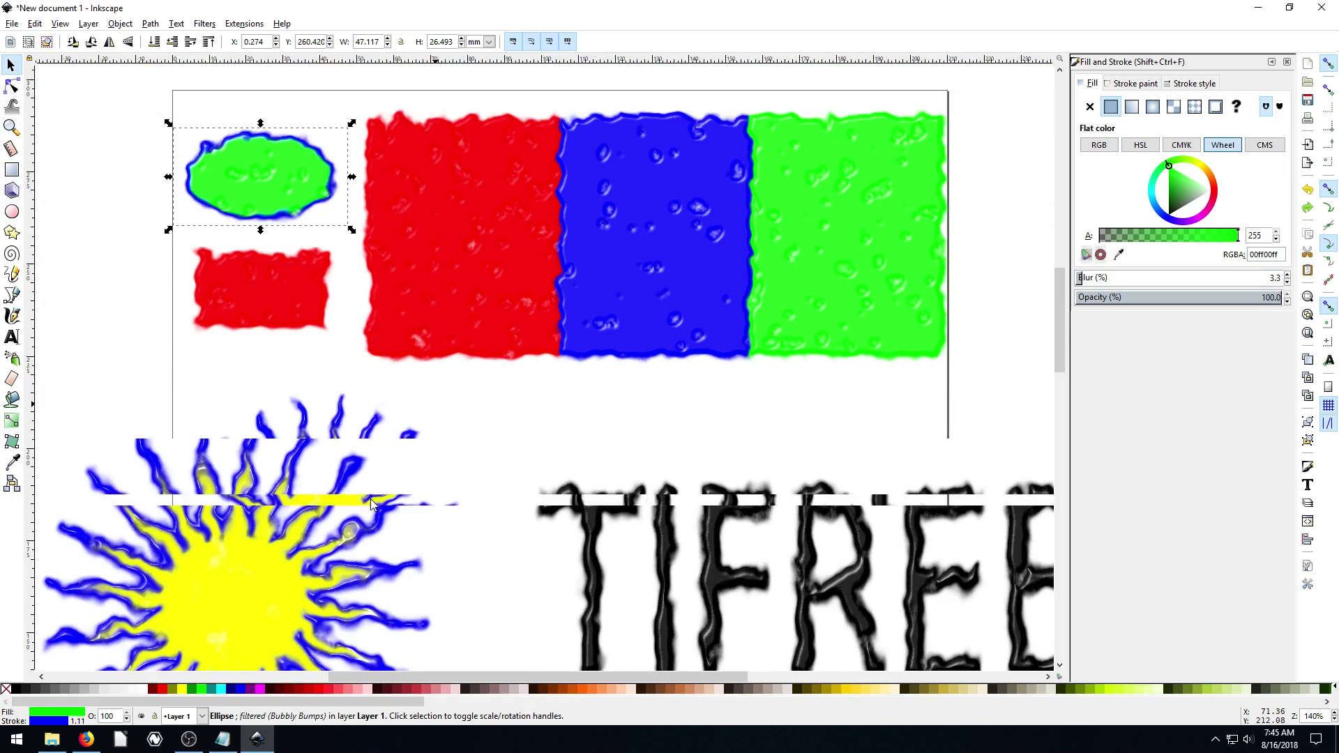
pyautogui.scroll(-2, 369, 488)
pyautogui.click(305, 457)
pyautogui.press('+')
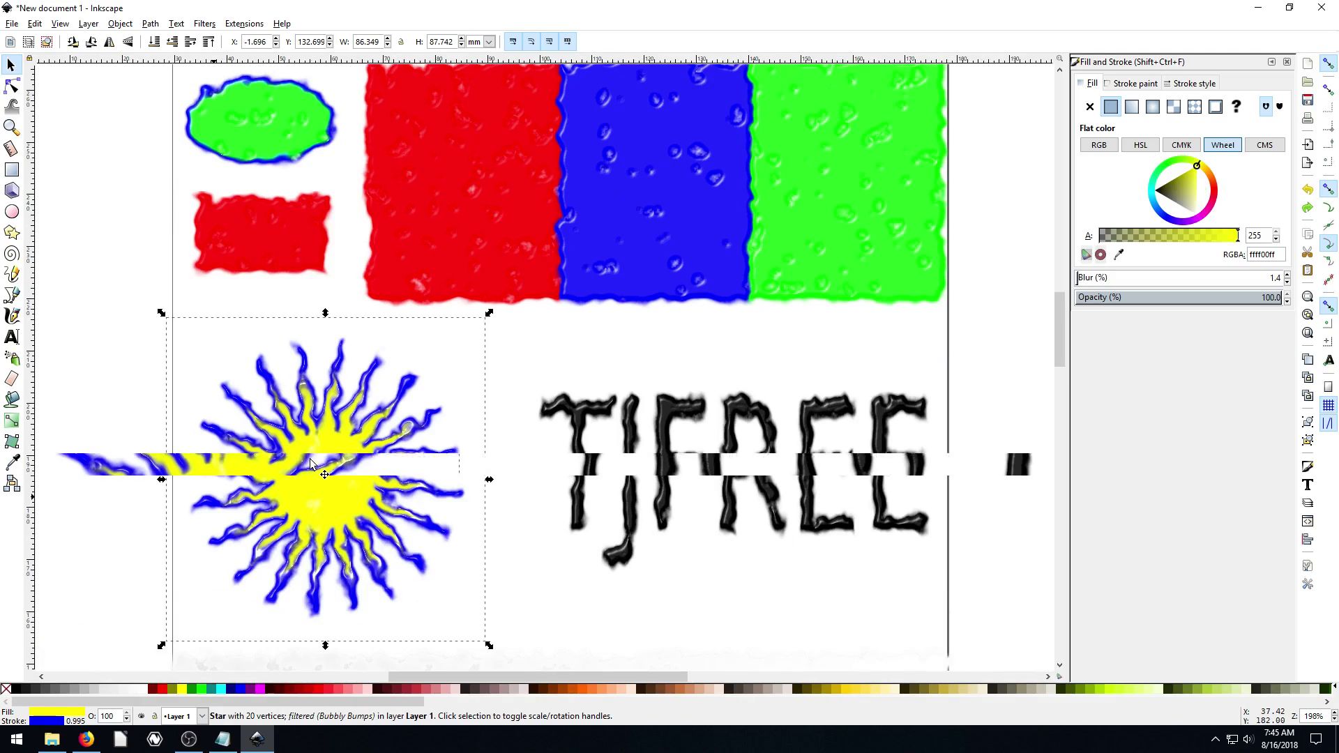
pyautogui.scroll(-5, 236, 470)
pyautogui.hscroll(-8, 314, 433)
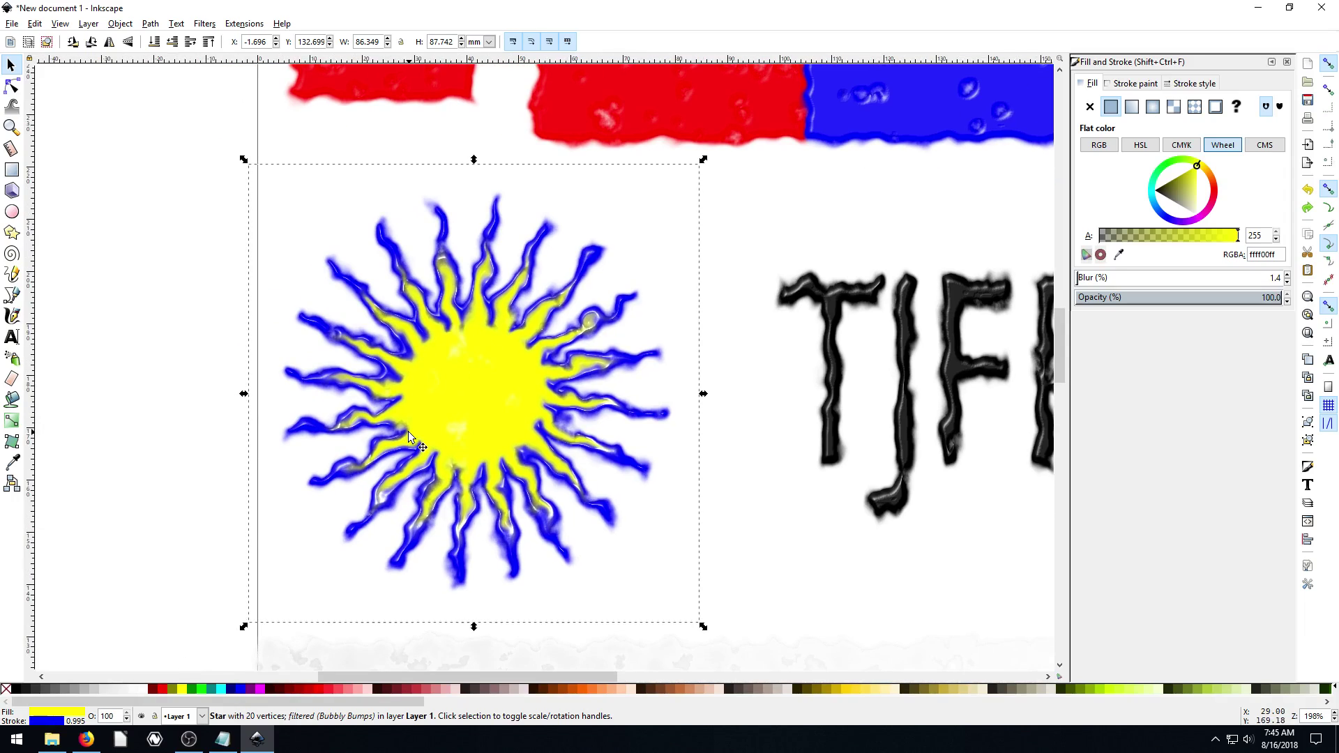
pyautogui.click(203, 25)
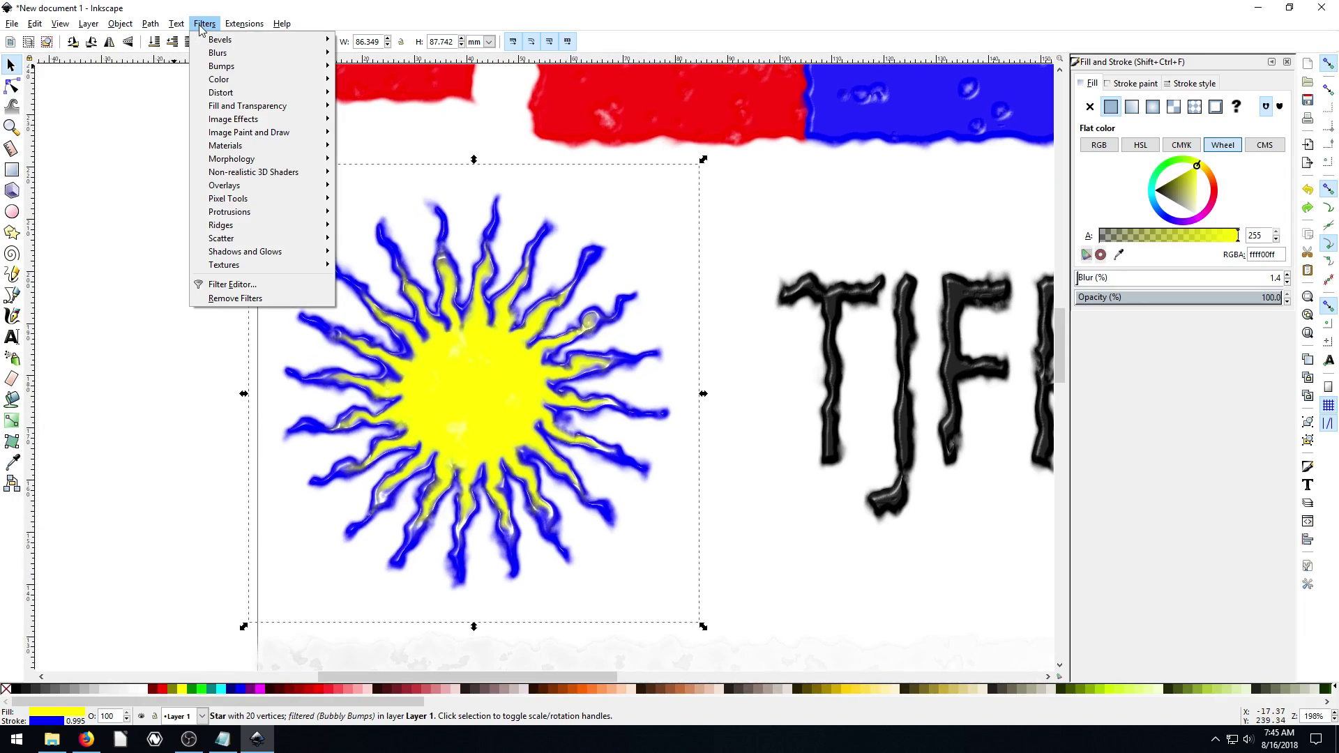
pyautogui.click(232, 286)
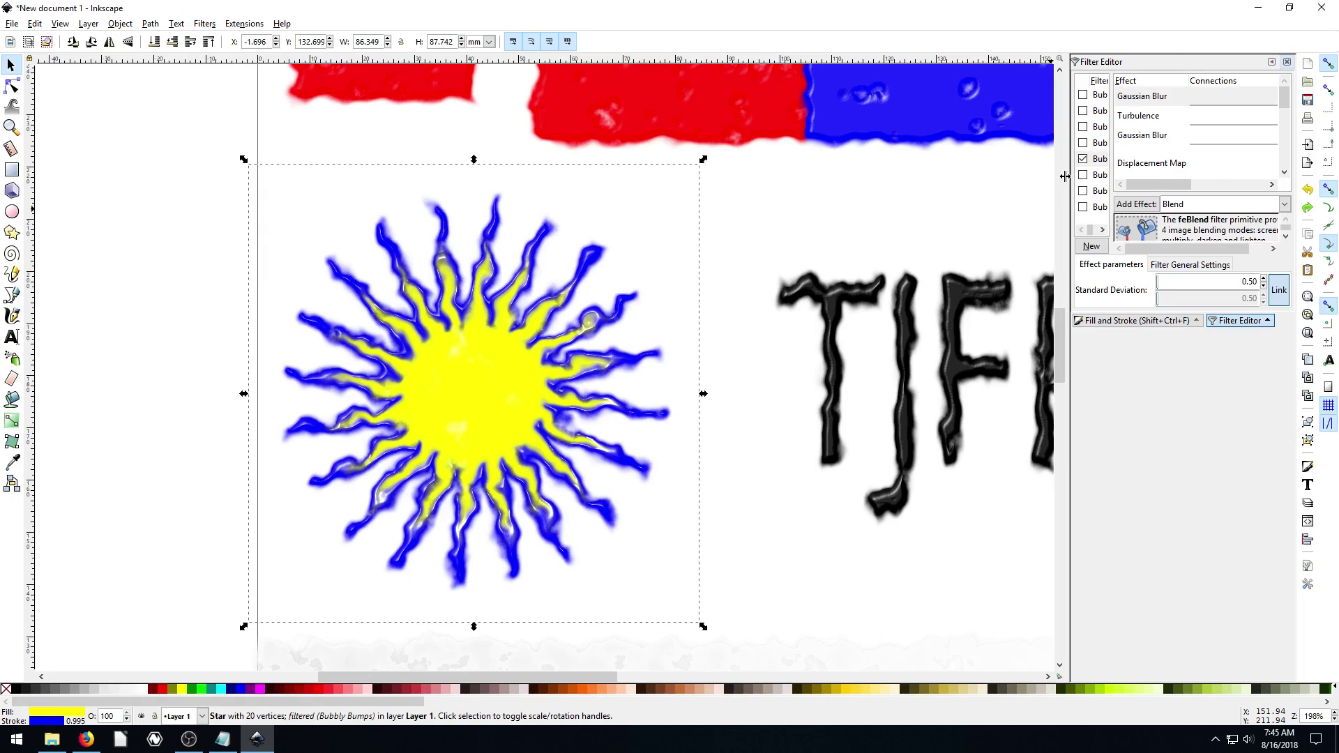
pyautogui.moveTo(1065, 177); pyautogui.dragTo(846, 177)
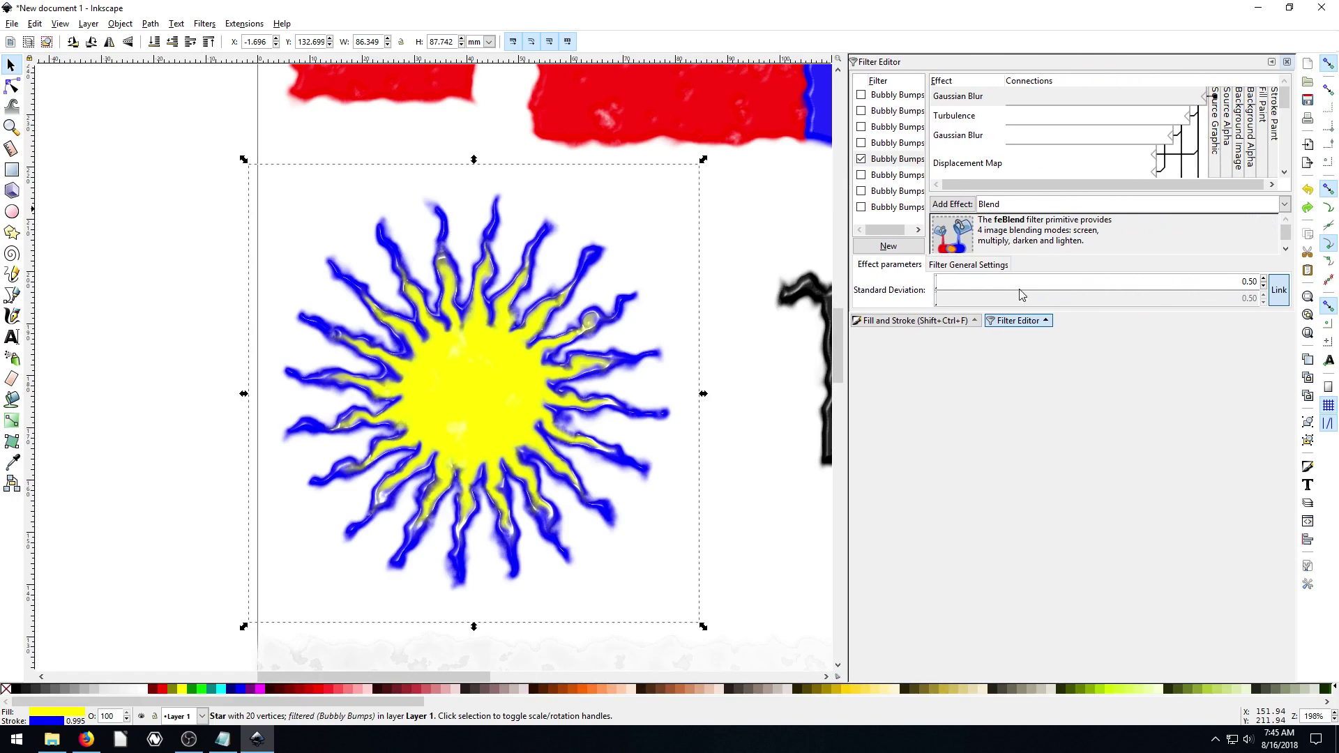
# Step: Try Gaussian Blur standard deviations between 0.01 and 2.50 on the star's Bubbly Bumps filter, ending at 0.01, and deselect the star
pyautogui.click(1263, 278)
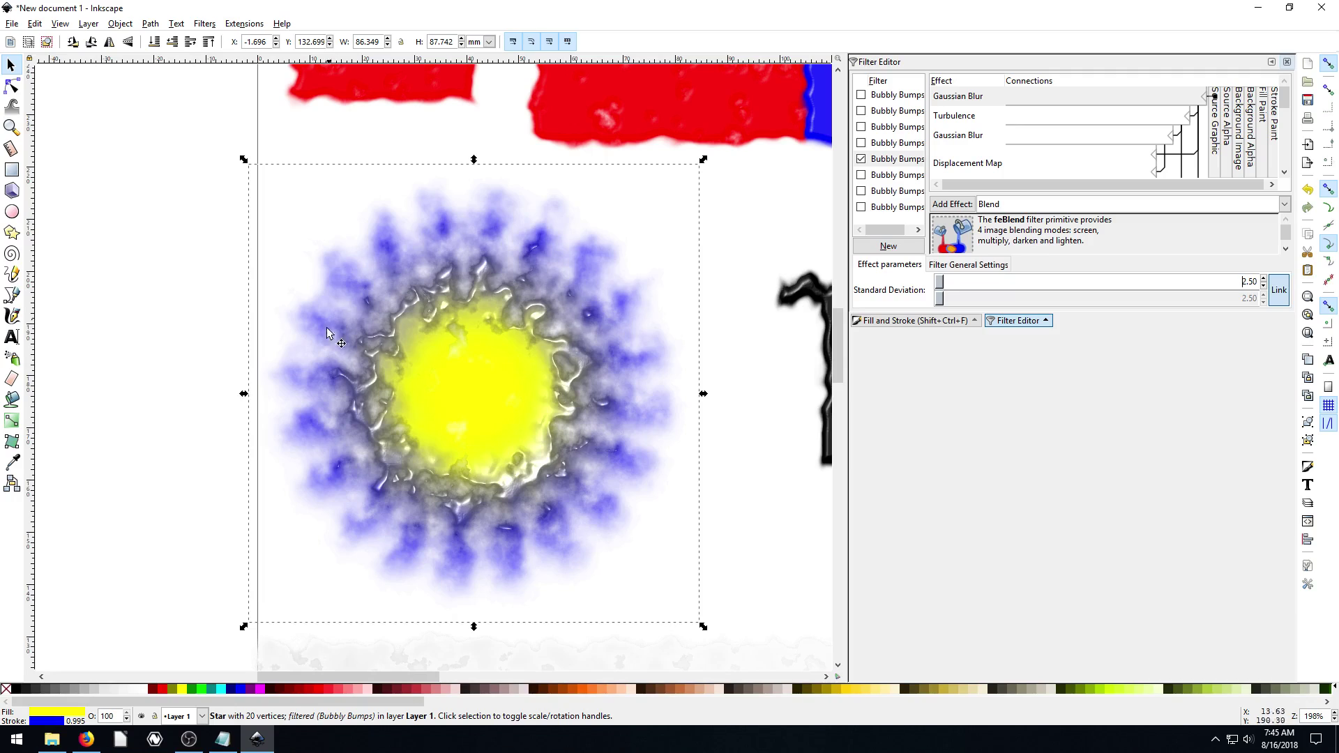
pyautogui.click(1263, 286)
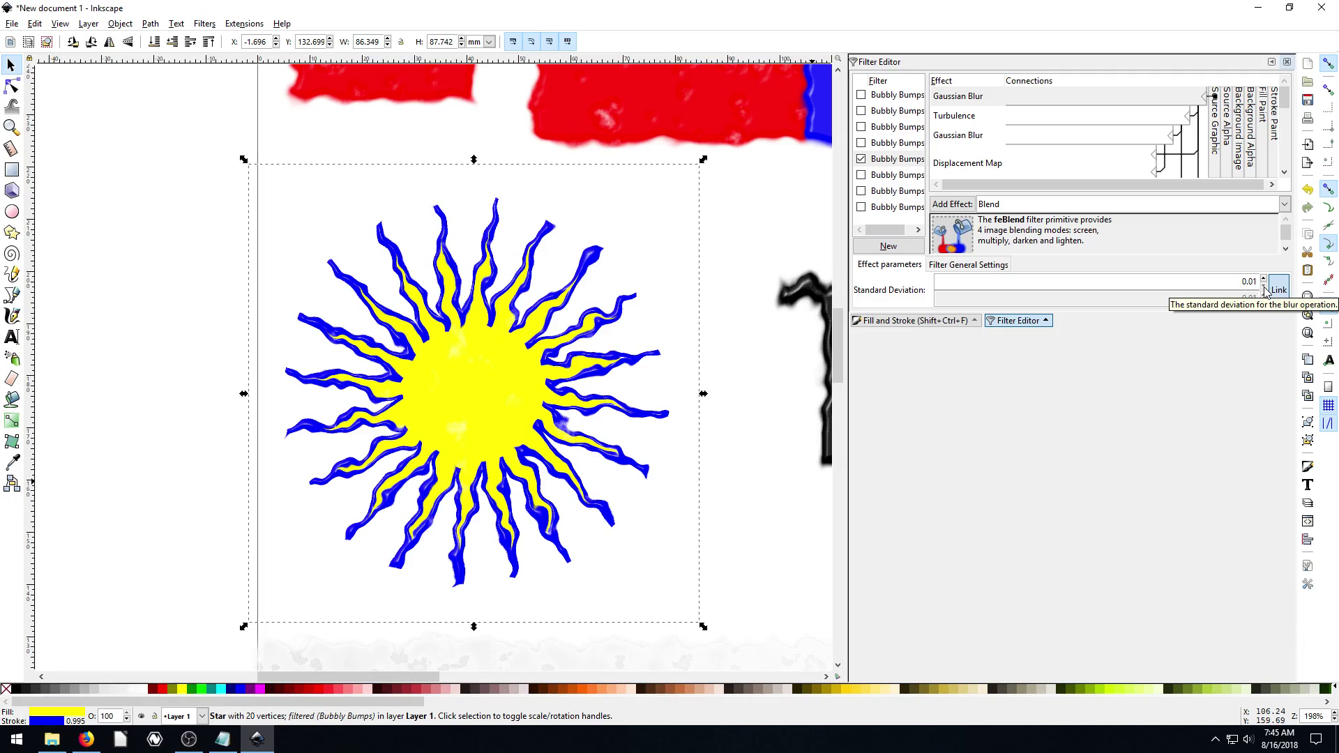
pyautogui.click(1264, 279)
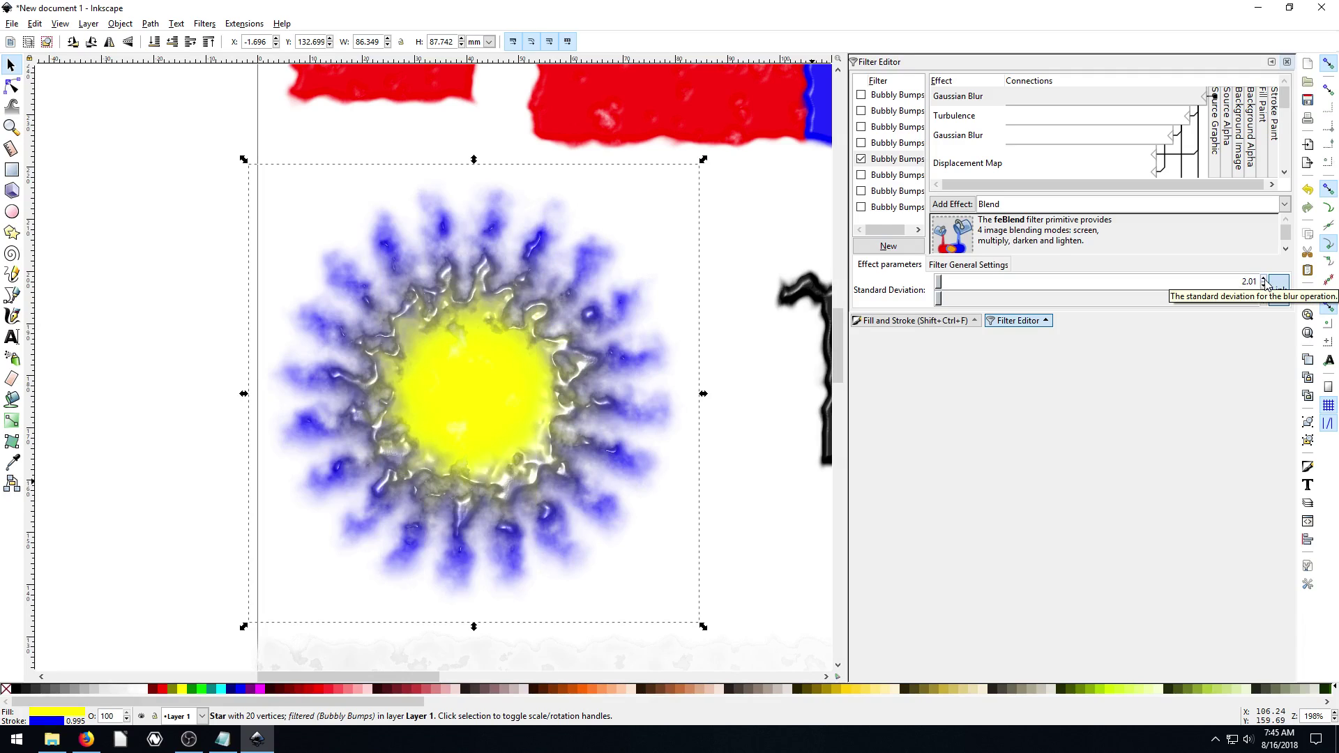
pyautogui.click(1264, 286)
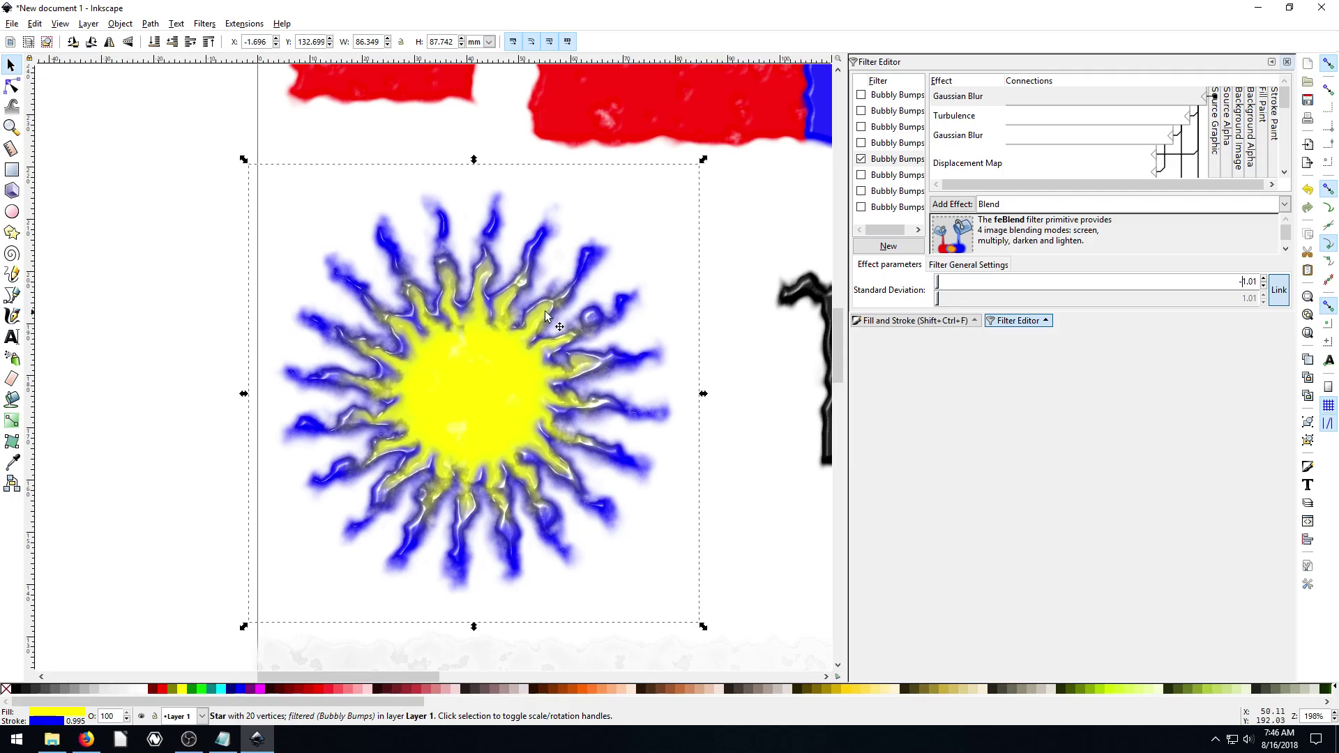
pyautogui.click(739, 245)
# Step: Remove all filters from the TJFREE text
pyautogui.scroll(2, 738, 244)
pyautogui.scroll(-1, 698, 251)
pyautogui.scroll(-1, 618, 267)
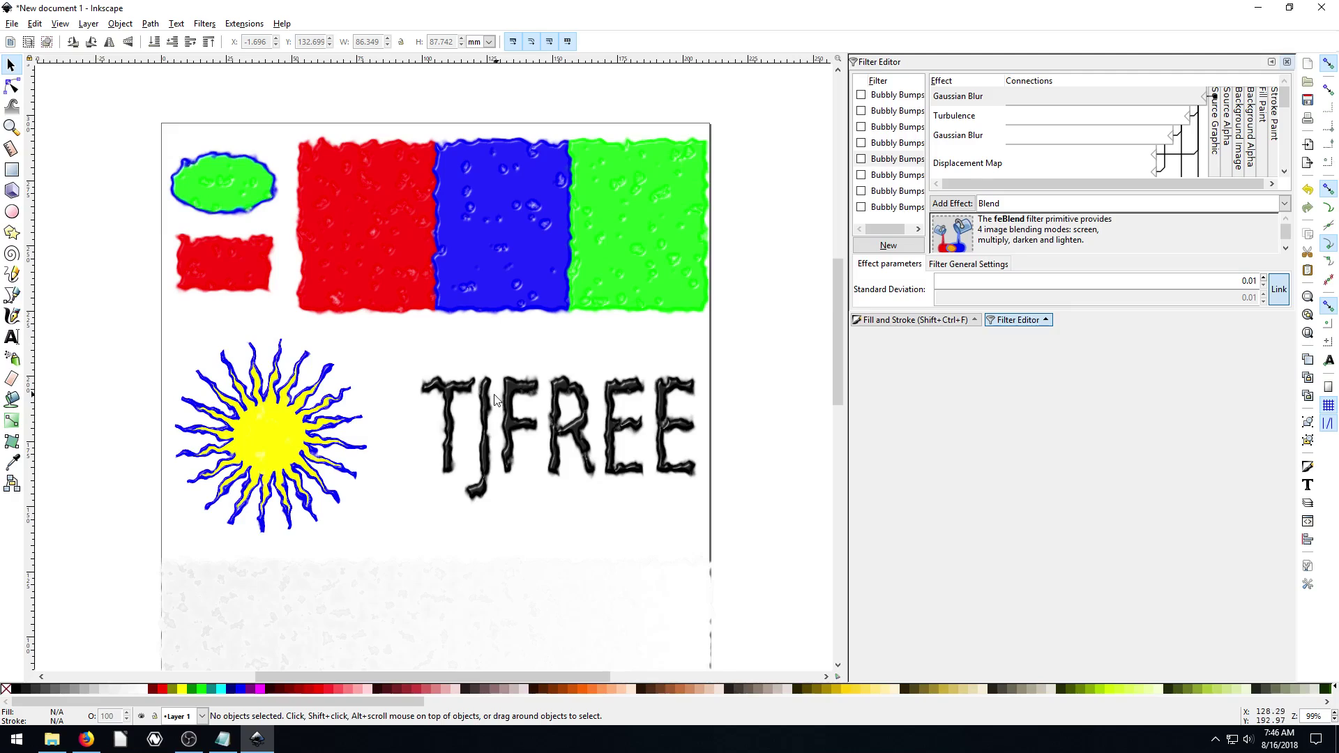
pyautogui.click(487, 403)
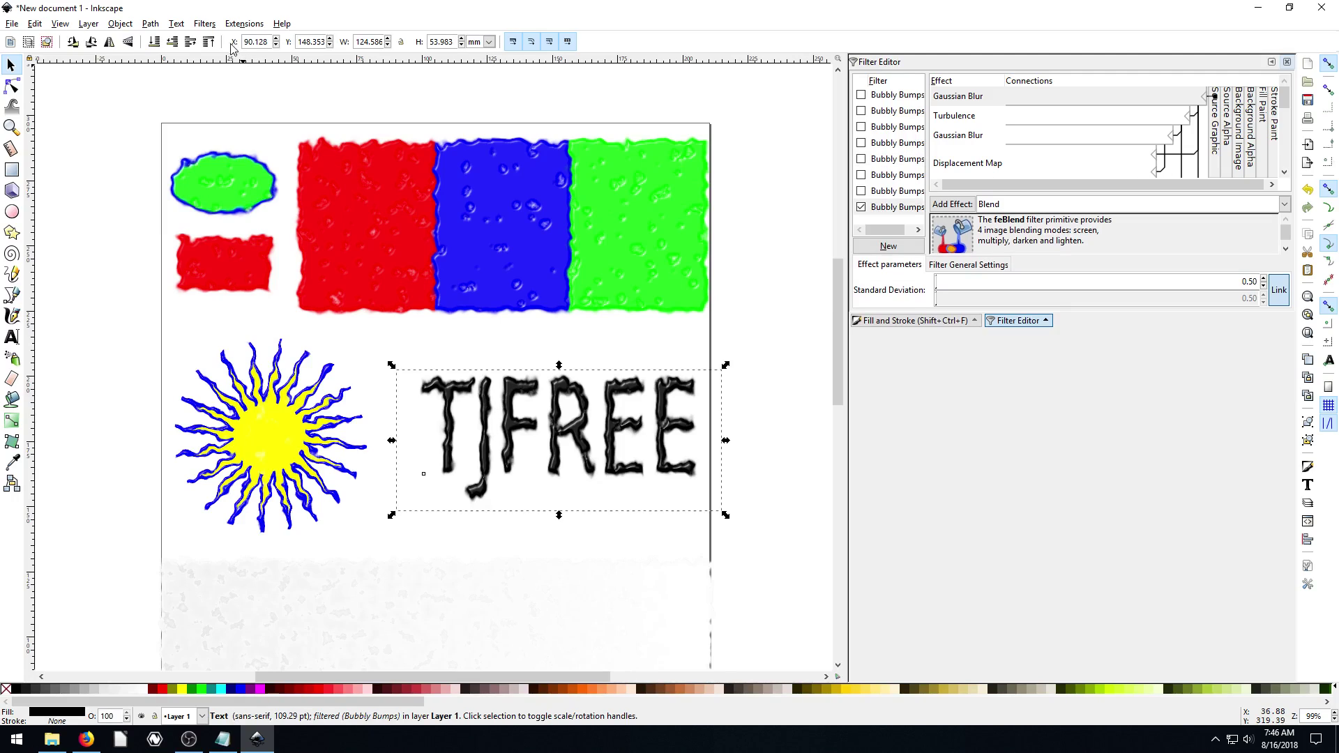
pyautogui.click(205, 25)
pyautogui.click(238, 299)
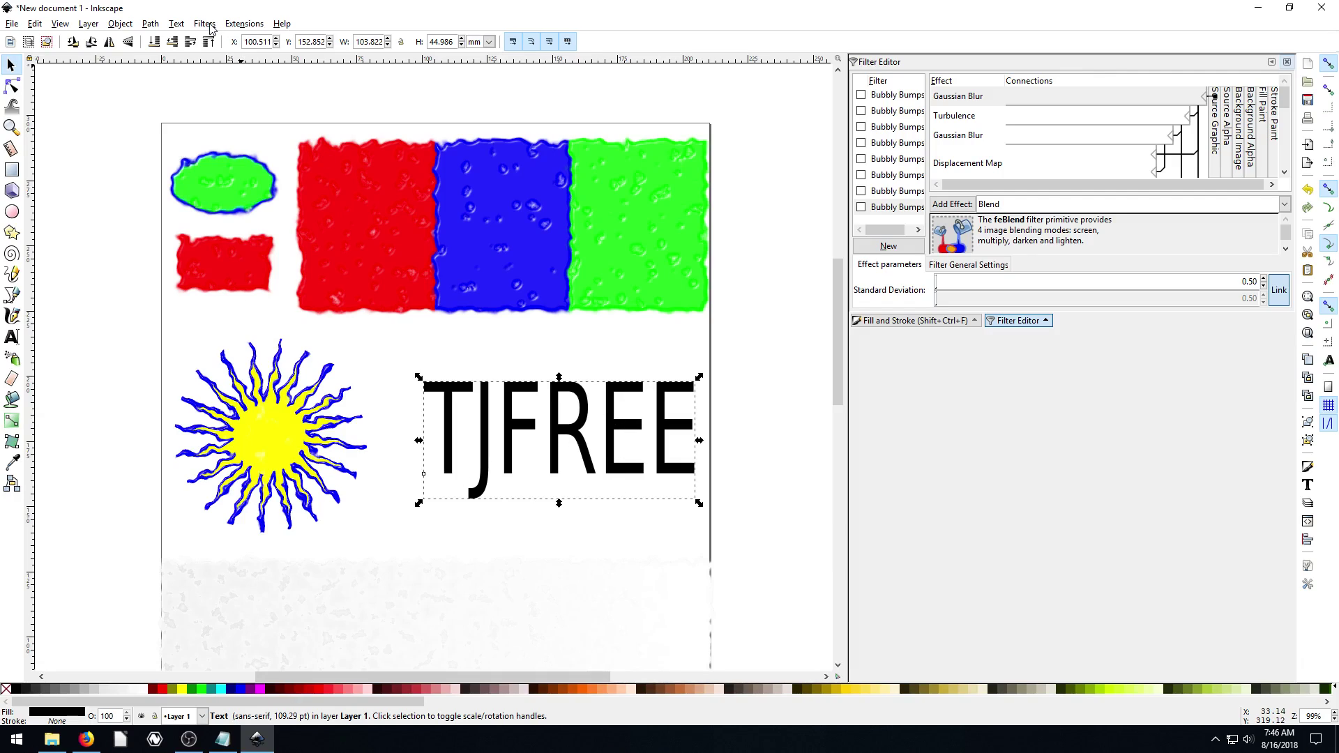
# Step: Reapply the Bubbly Bumps filter to the TJFREE text and deselect it
pyautogui.hotkey('ctrl', 'shift', 'z')
pyautogui.click(753, 396)
pyautogui.click(633, 413)
pyautogui.click(633, 413)
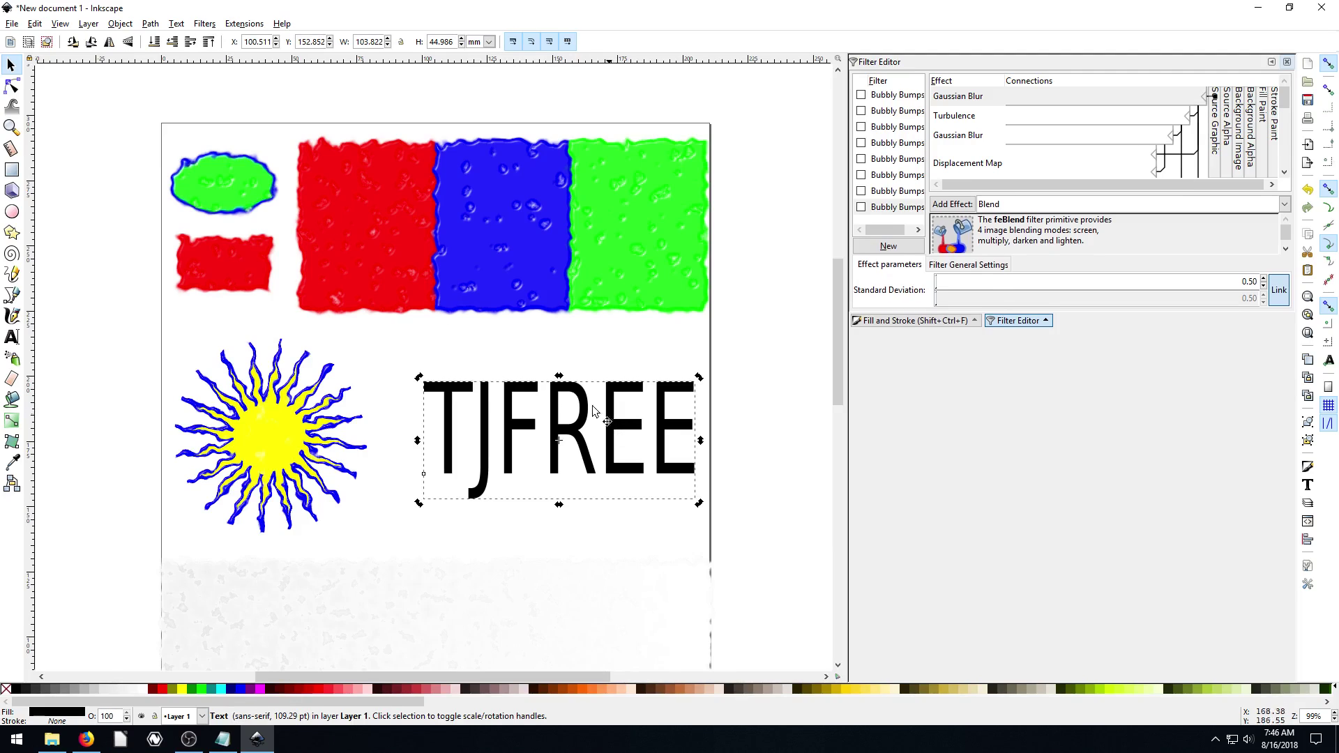
pyautogui.click(35, 24)
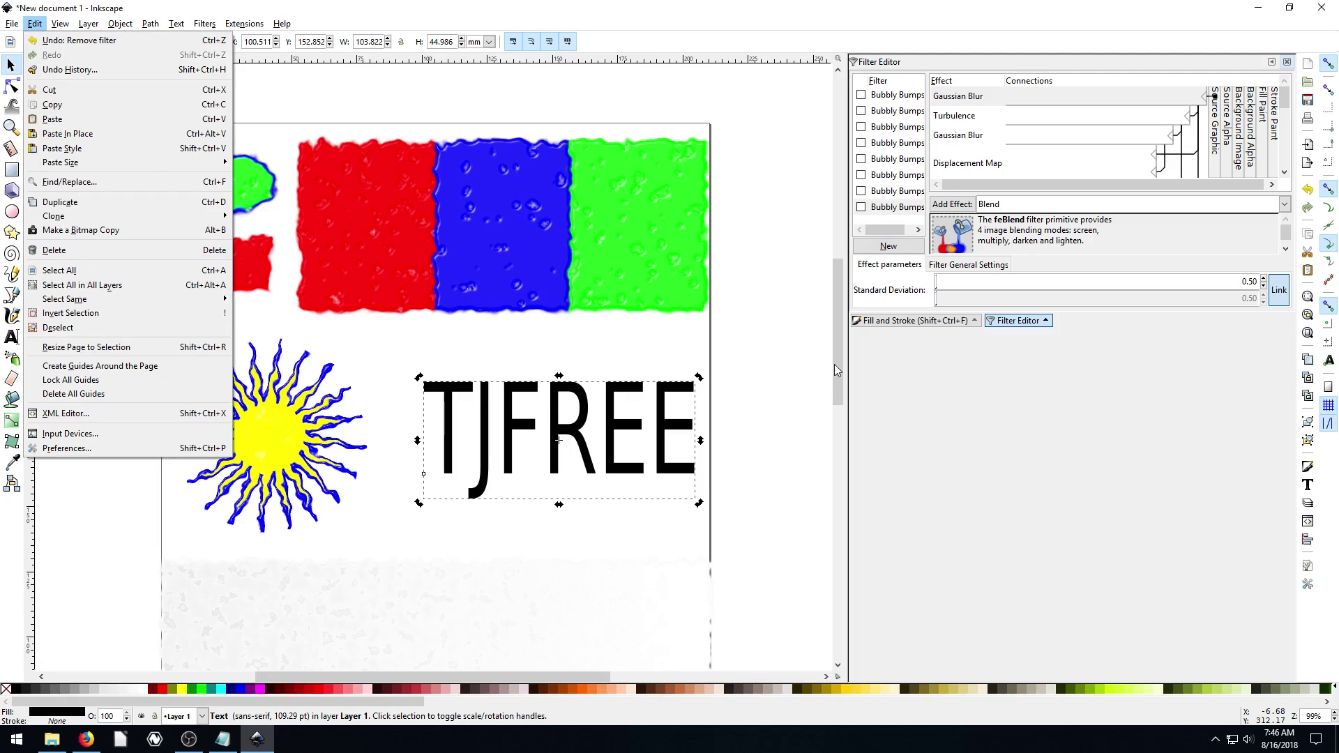
pyautogui.press('Escape')
pyautogui.click(204, 24)
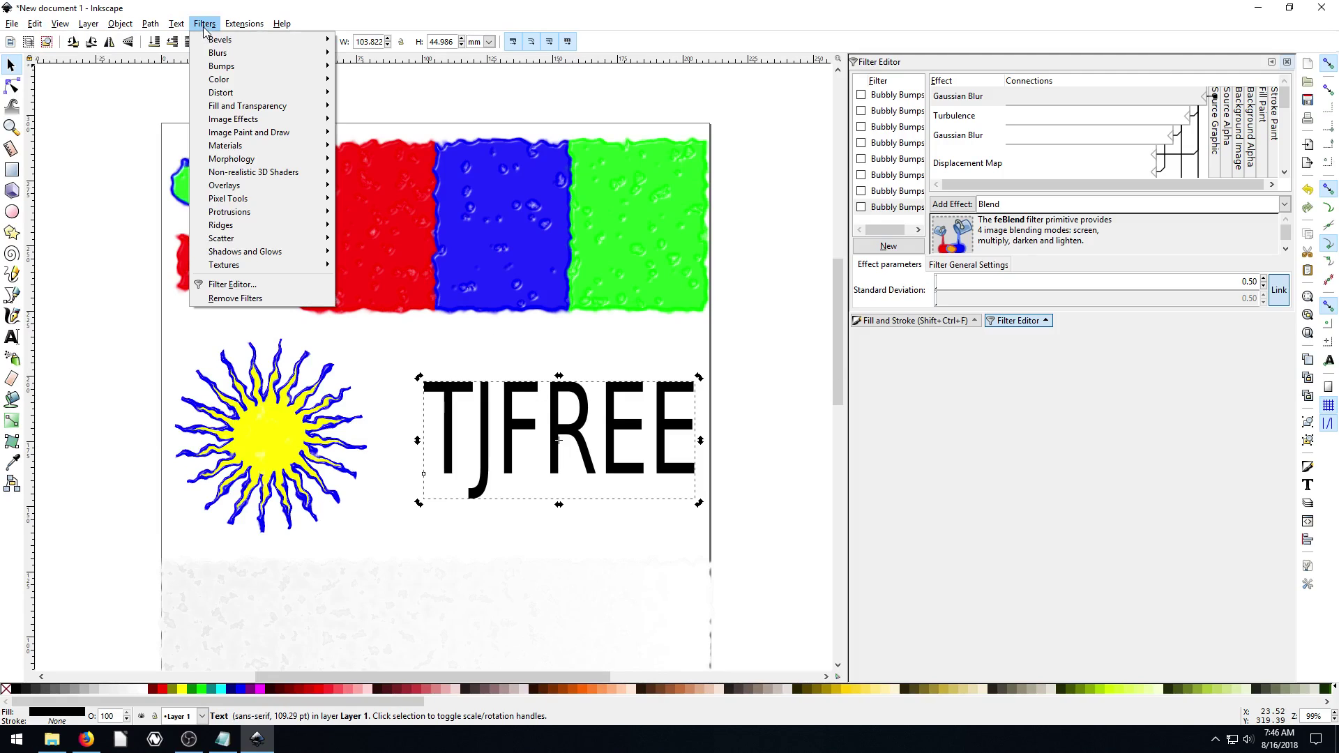
pyautogui.moveTo(221, 68)
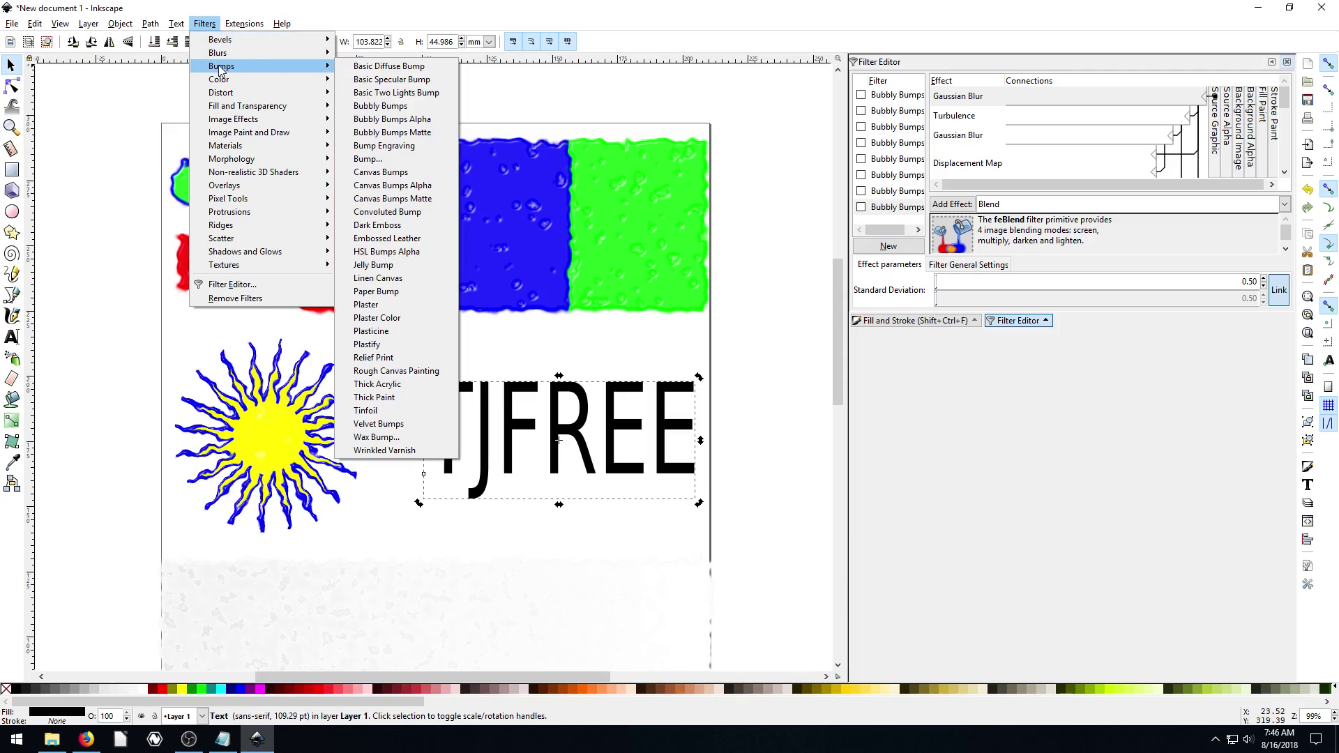
pyautogui.click(380, 106)
pyautogui.click(781, 402)
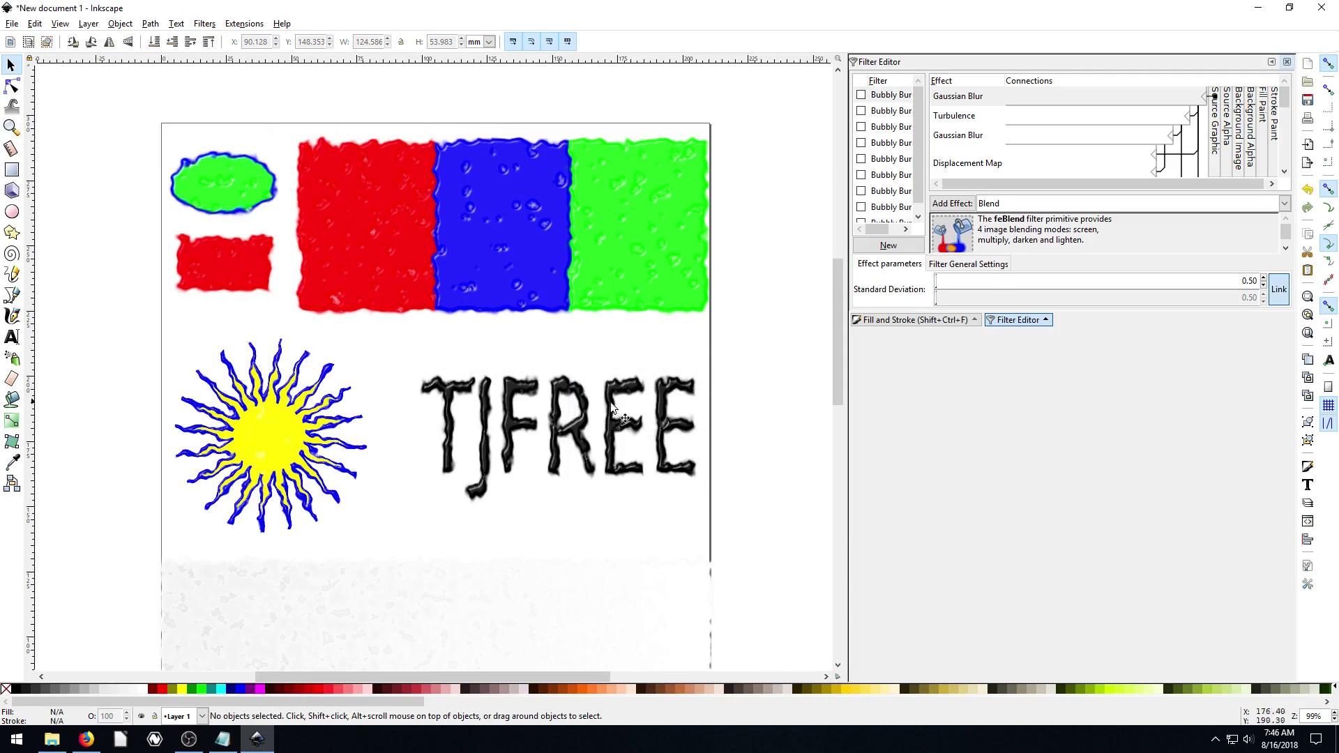
# Step: Replace the last two letters of the filtered TJFREE text with random characters, restore them to EE, and deselect the text
pyautogui.click(513, 408)
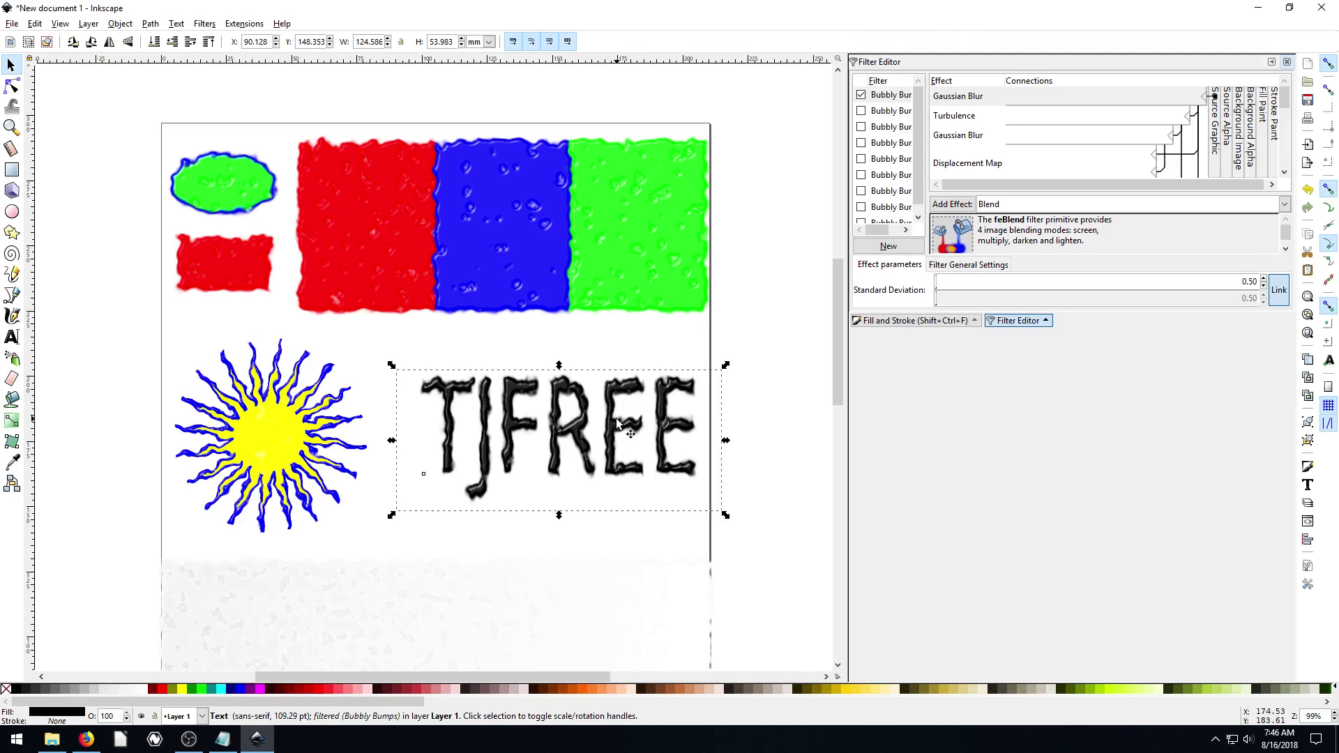
pyautogui.doubleClick(617, 418)
pyautogui.press('Delete')
pyautogui.press('Delete')
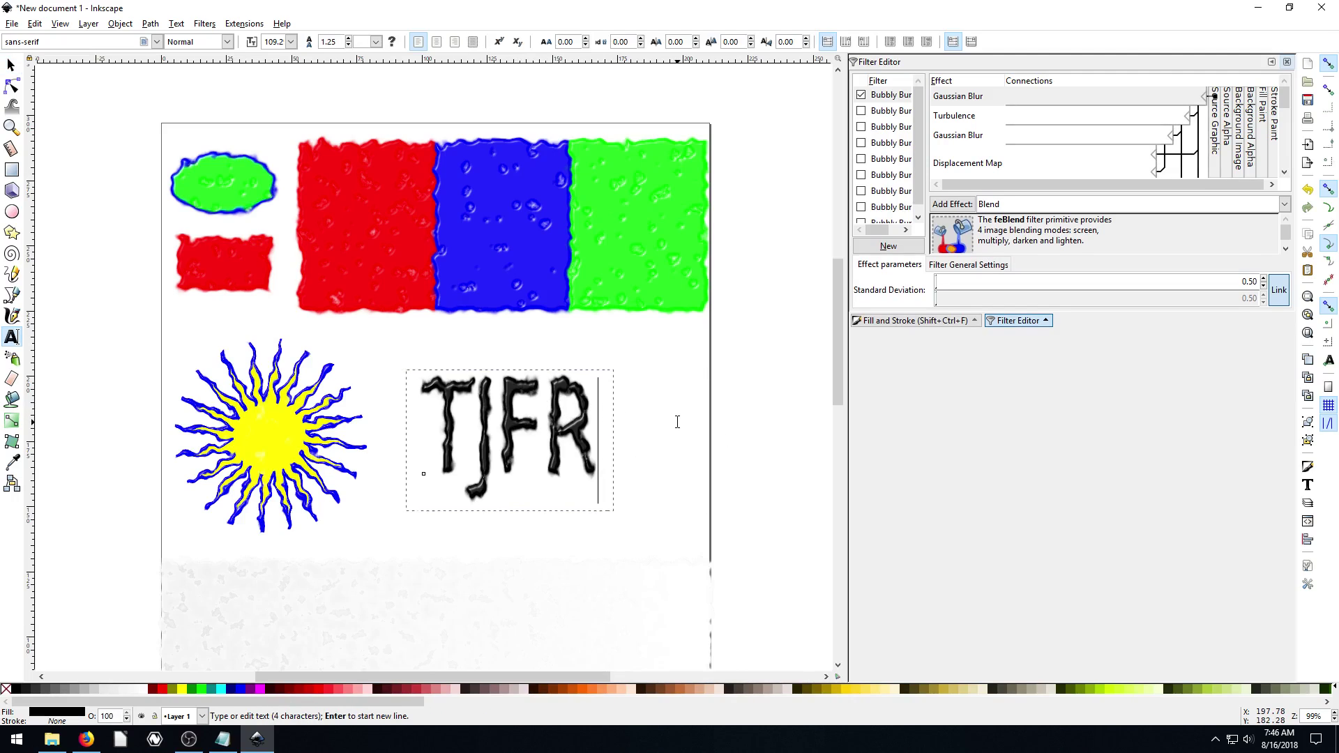
pyautogui.write('n')
pyautogui.press('BackSpace')
pyautogui.press('BackSpace')
pyautogui.press('BackSpace')
pyautogui.press('BackSpace')
pyautogui.press('BackSpace')
pyautogui.press('BackSpace')
pyautogui.press('BackSpace')
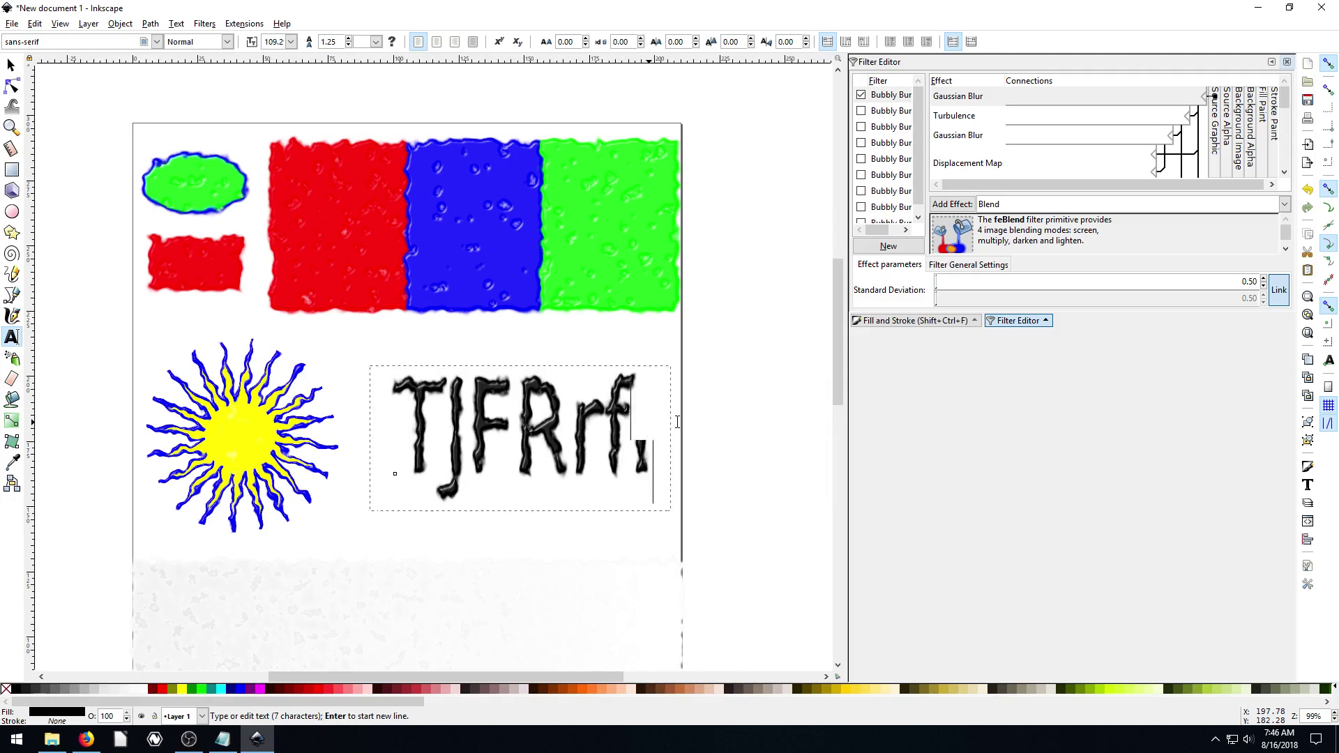
pyautogui.write('EE')
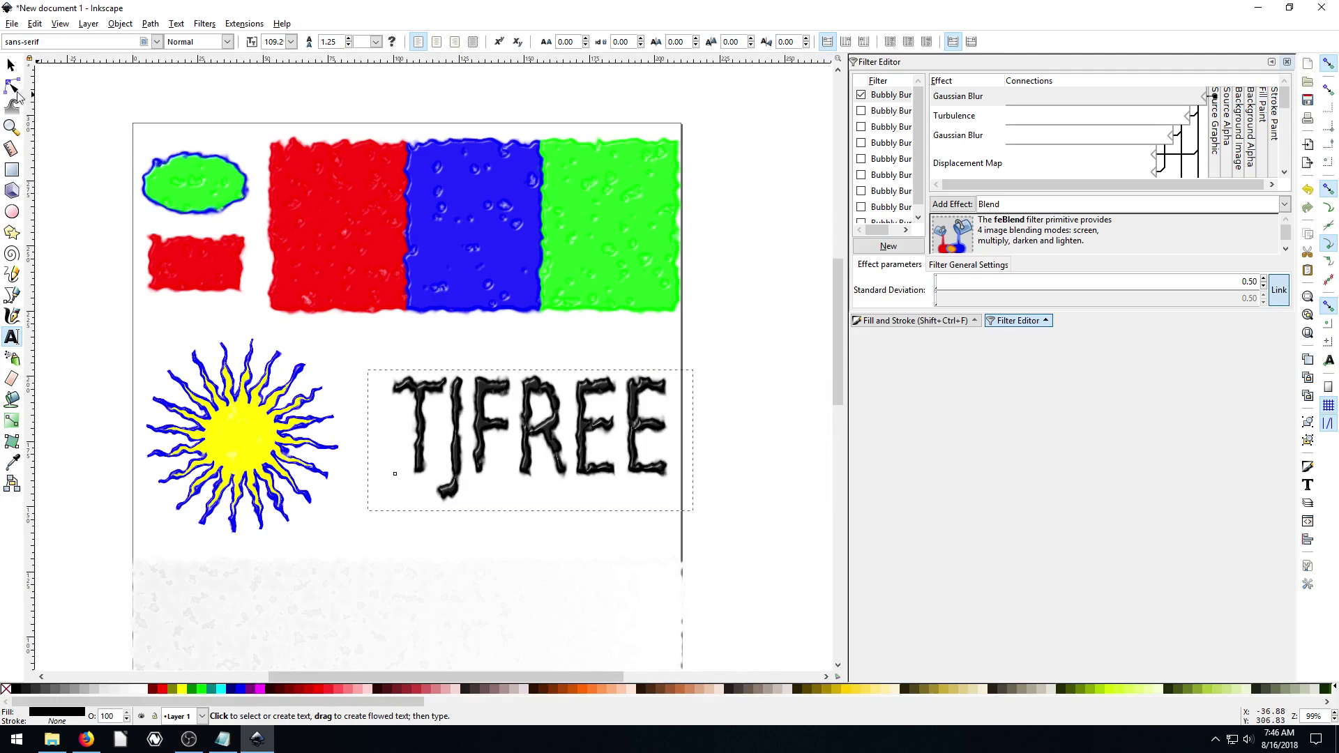
pyautogui.click(11, 65)
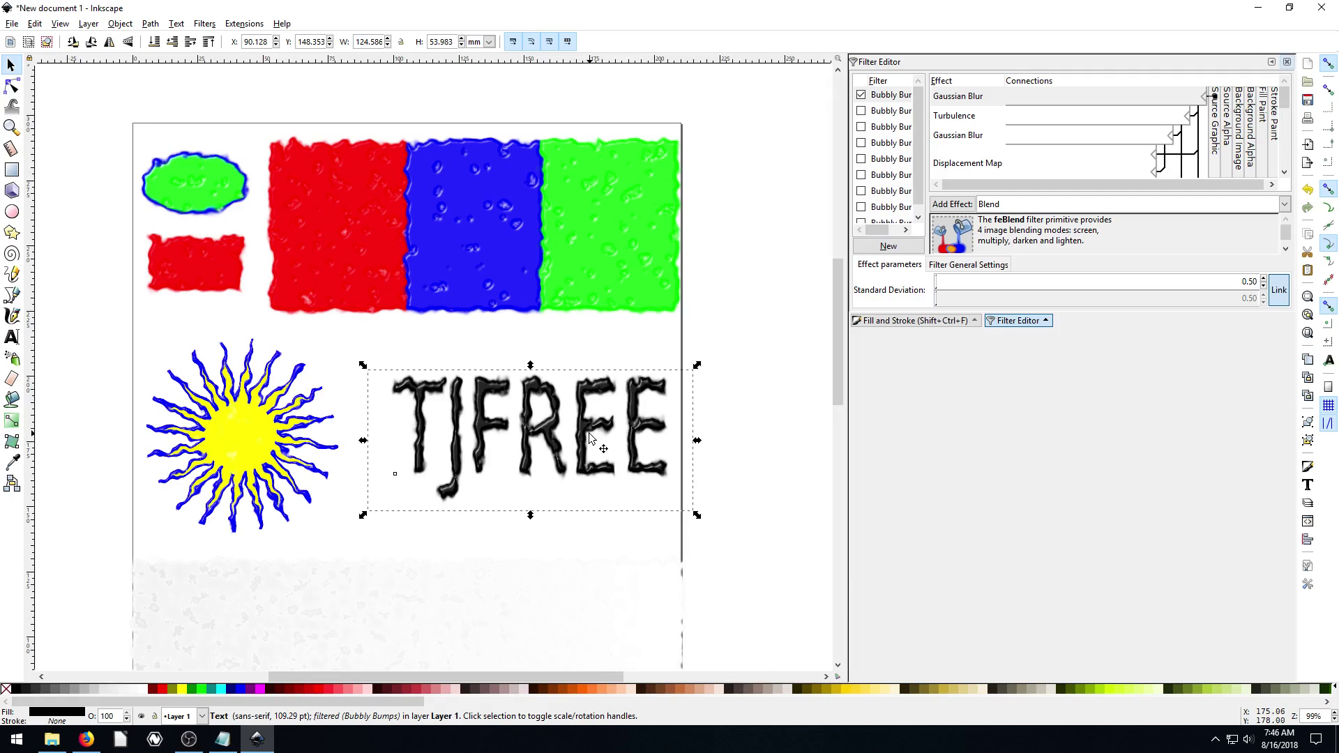
pyautogui.click(733, 399)
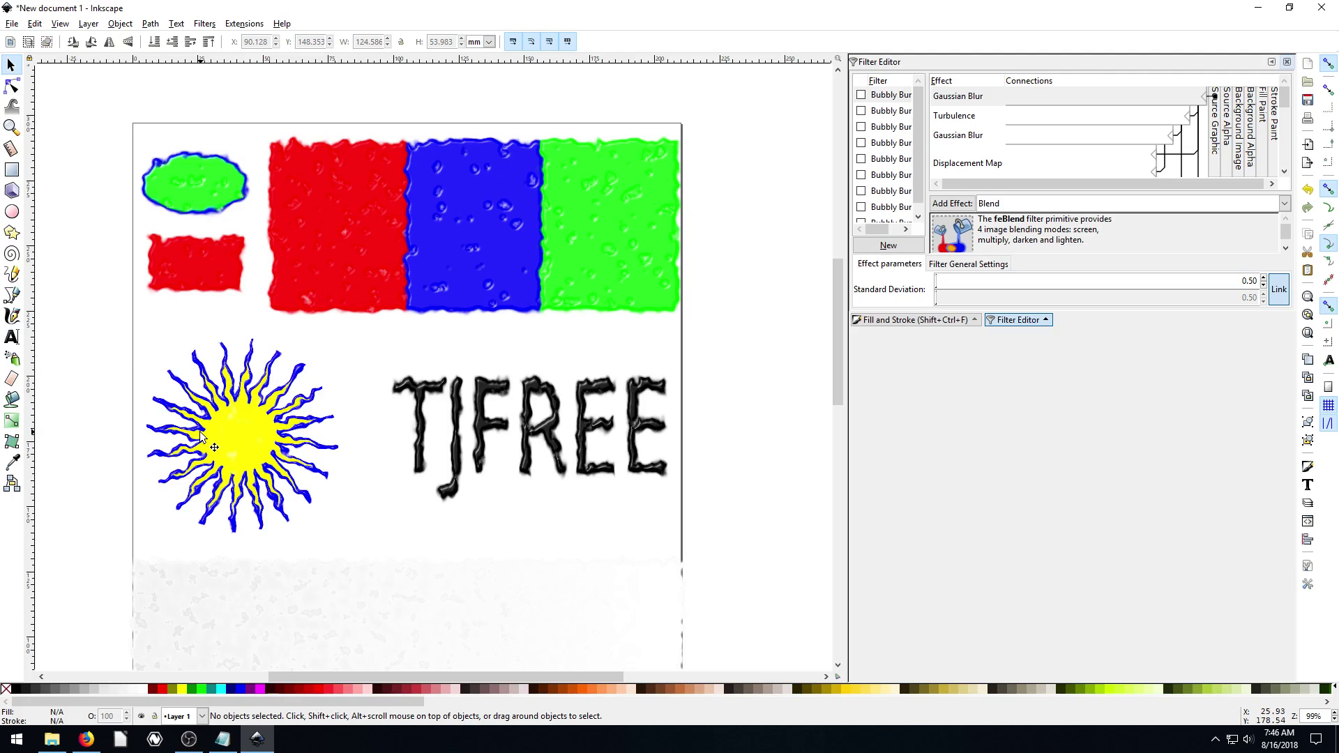
# Step: Select the yellow star and undo the text, blur and filter changes back to the plain, unfiltered objects
pyautogui.scroll(-2, 363, 429)
pyautogui.hscroll(-2, 363, 429)
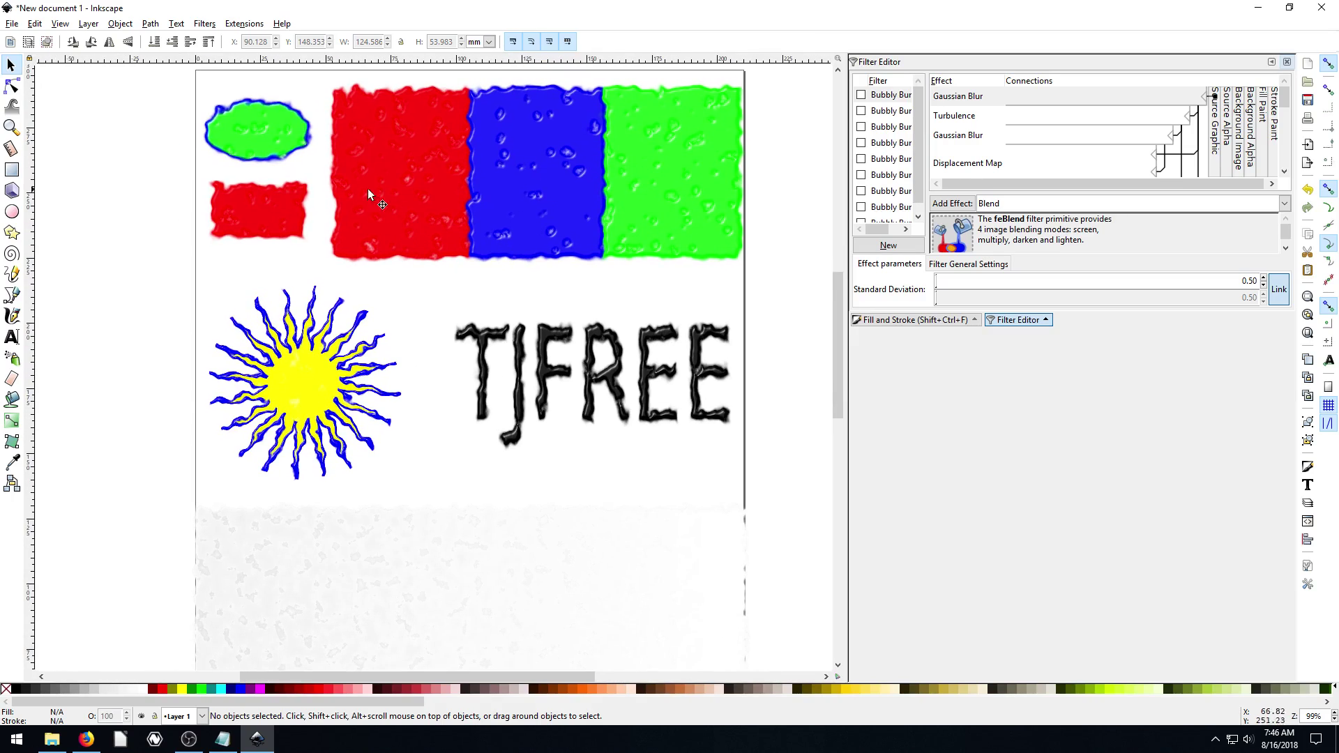
pyautogui.click(300, 394)
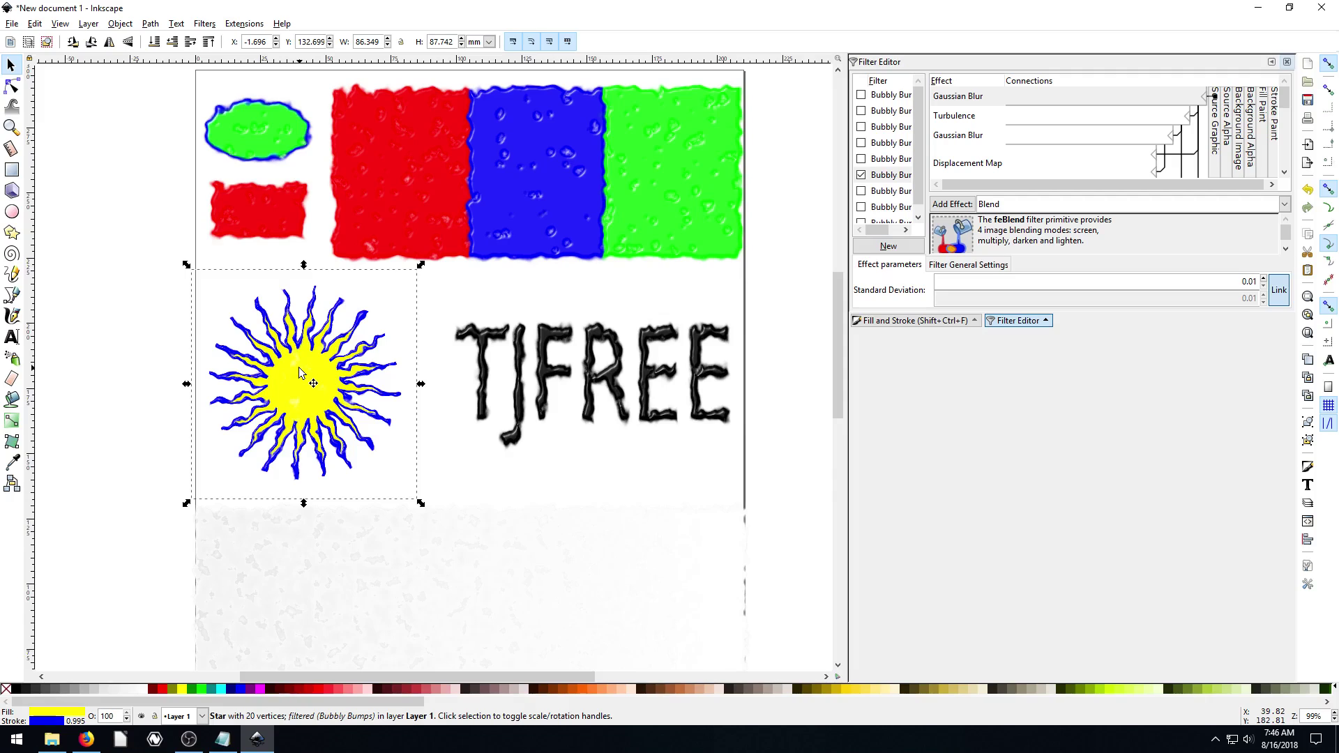
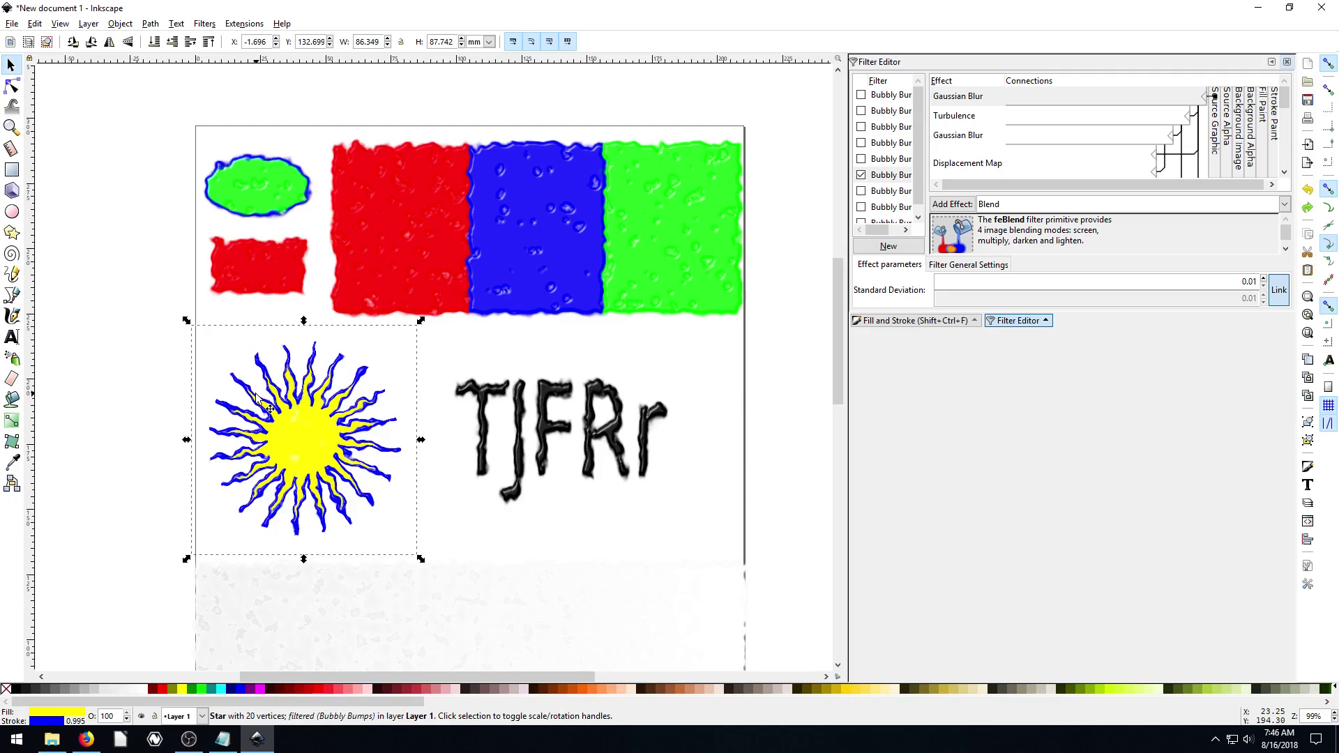
pyautogui.hotkey('ctrl', 'z')
pyautogui.hotkey('ctrl', 'z')
pyautogui.hotkey('ctrl', 'z')
pyautogui.hotkey('ctrl', 'z')
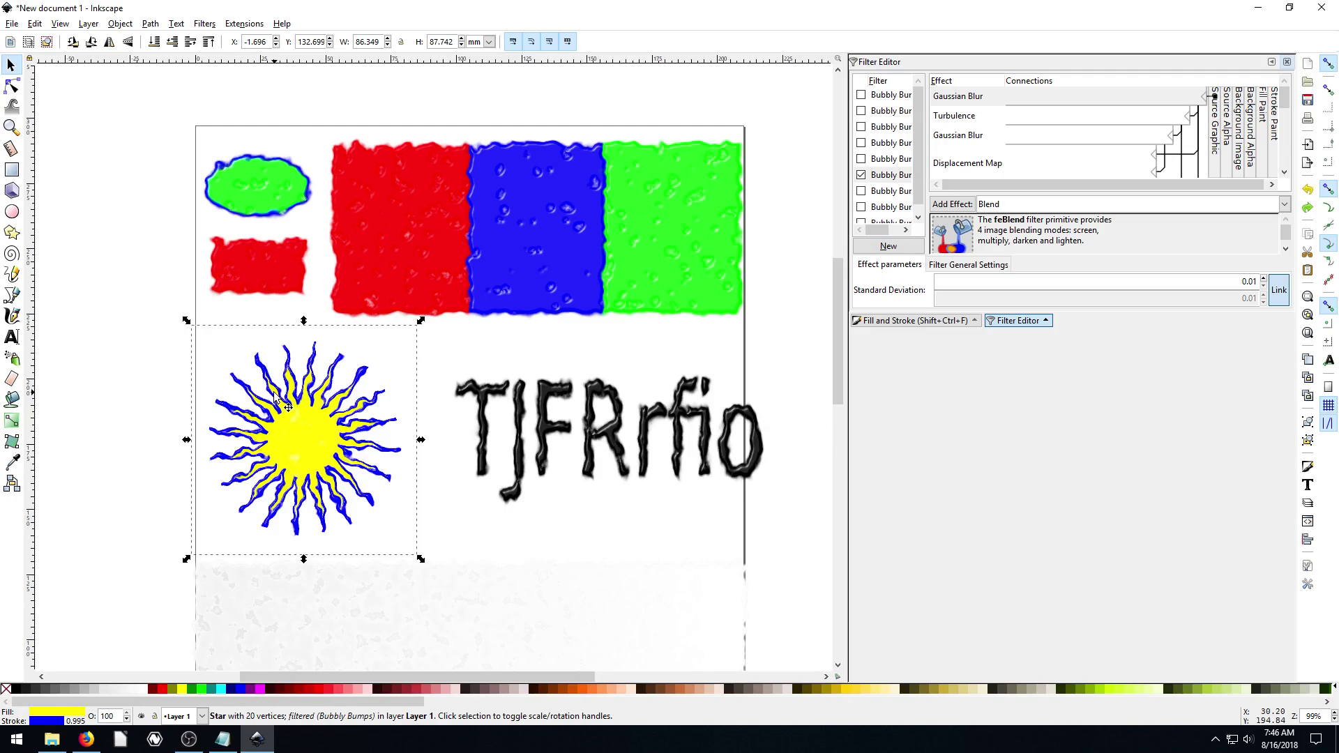
pyautogui.hotkey('ctrl', 'z')
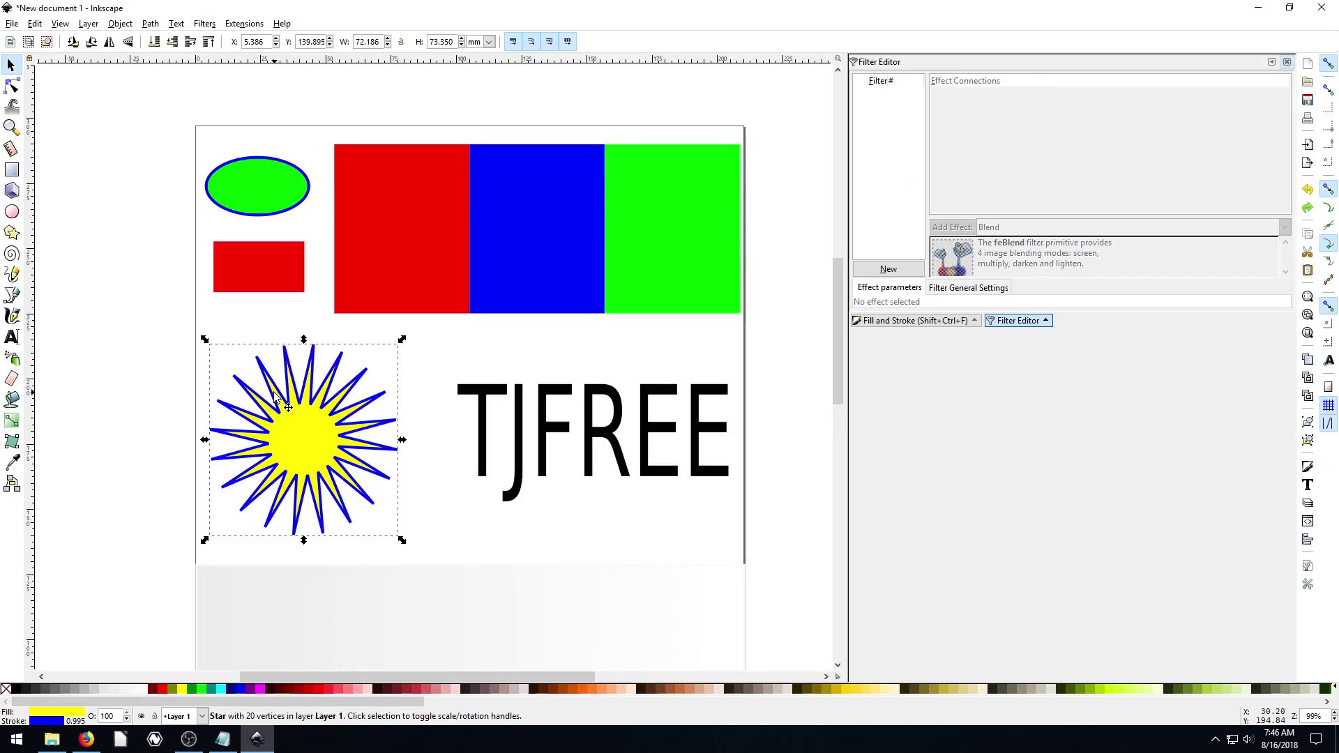
# Step: Select all eight objects on the page, including the grey gradient rectangle
pyautogui.scroll(-3, 258, 388)
pyautogui.scroll(-1, 243, 378)
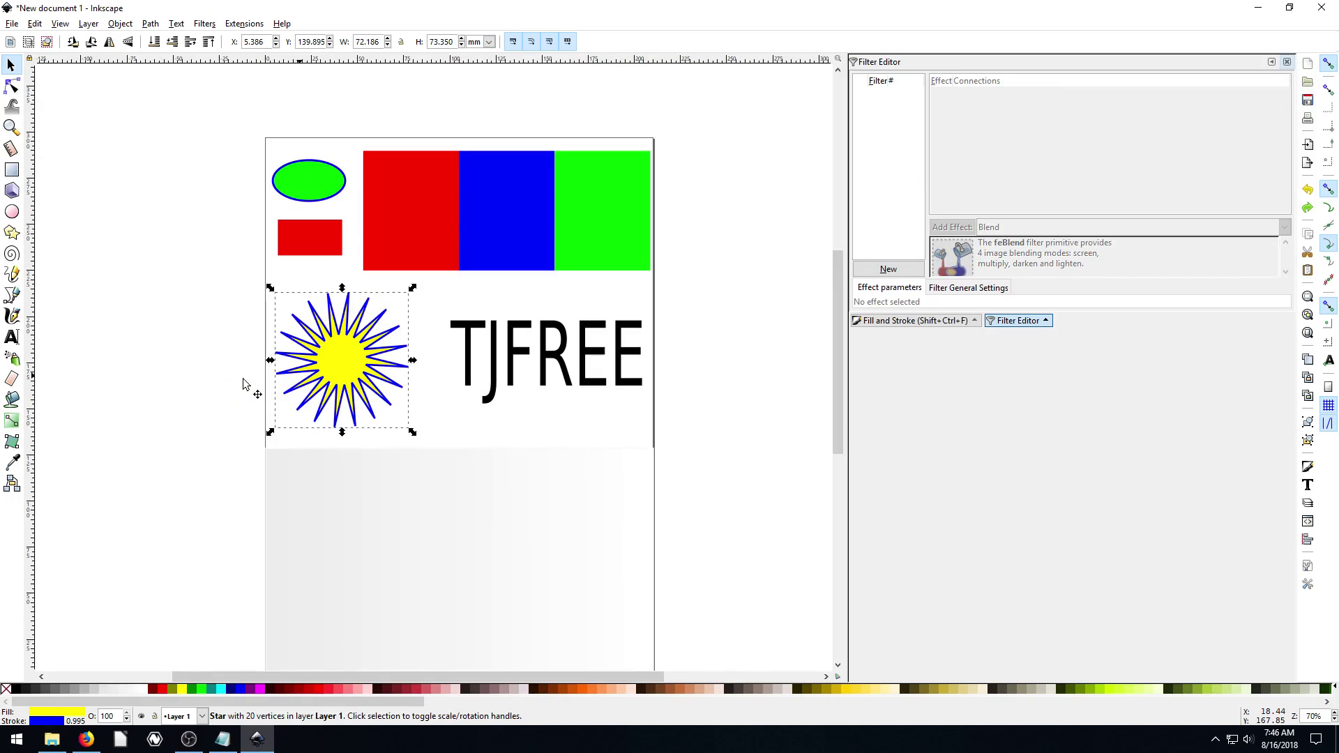
pyautogui.scroll(-1, 245, 384)
pyautogui.moveTo(226, 71); pyautogui.dragTo(690, 652)
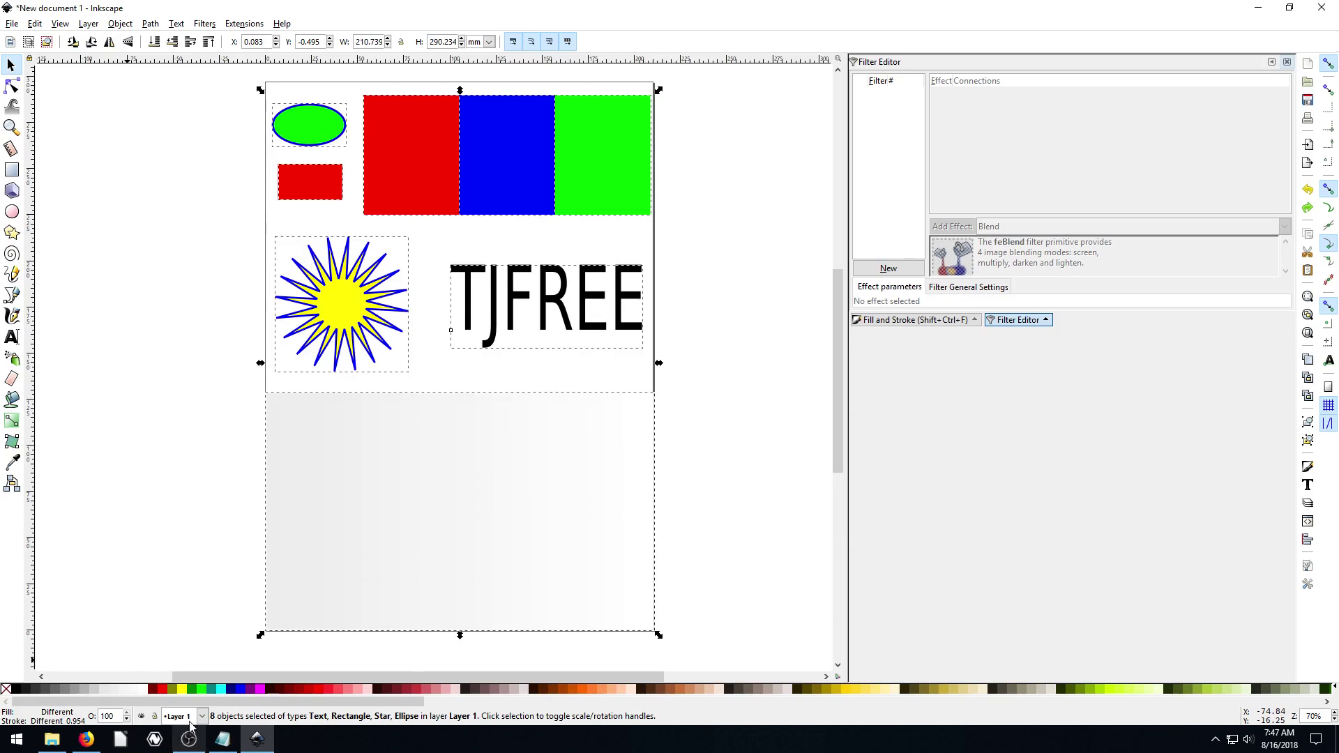
# Step: Consult the filter list in Notepad, and try the Paper Bump filter on all eight selected objects before undoing it
pyautogui.click(222, 741)
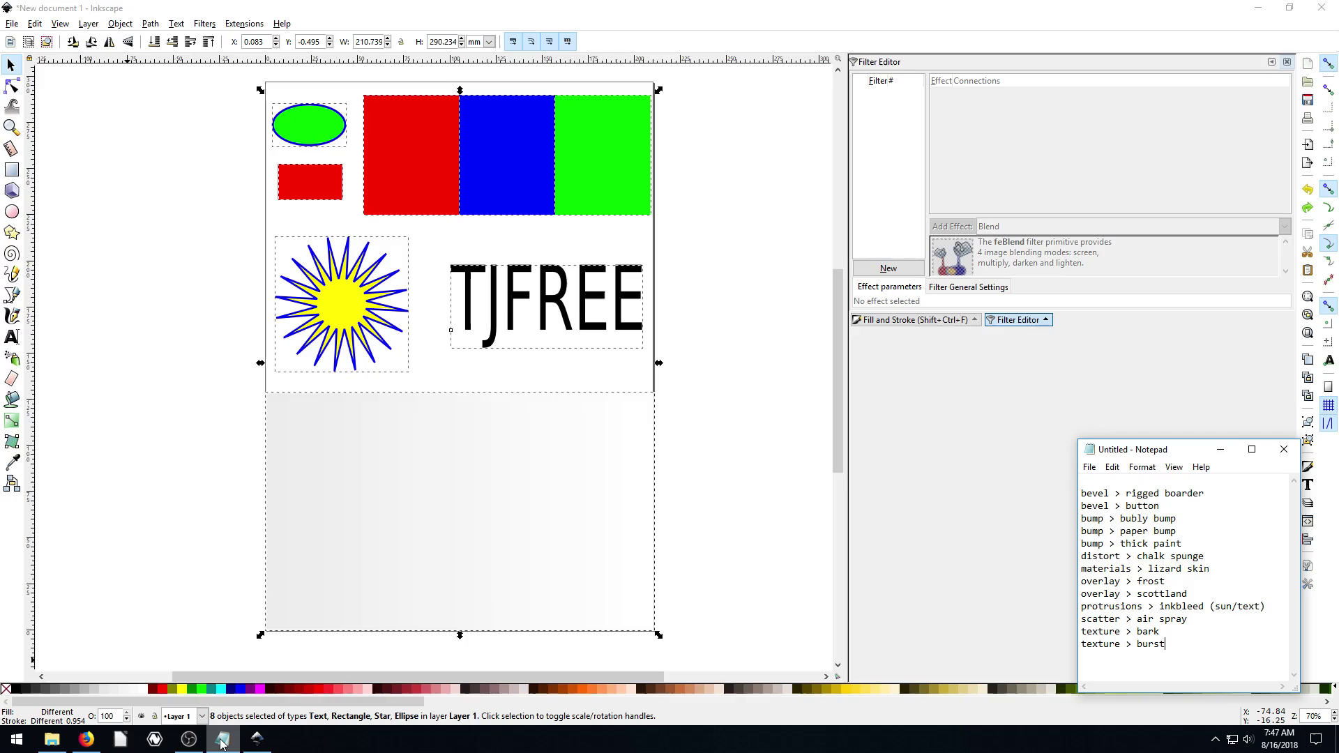
pyautogui.click(222, 742)
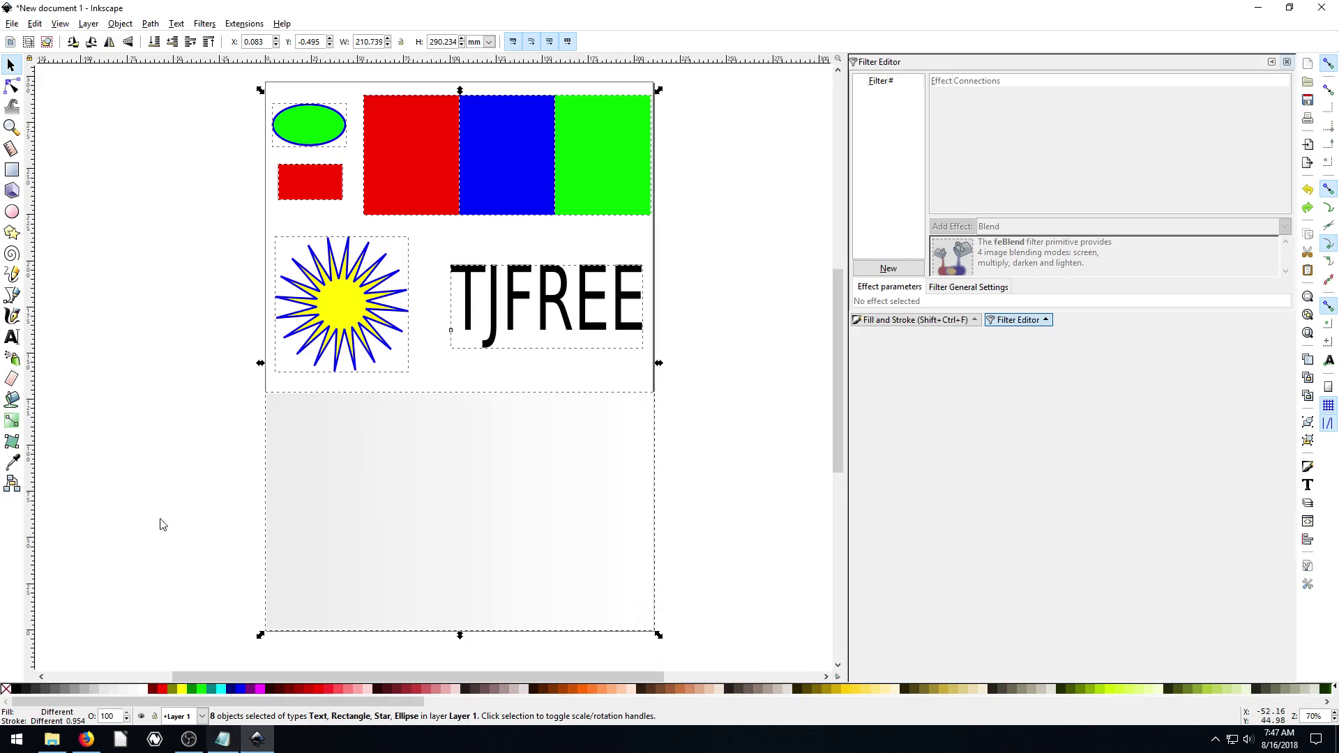
pyautogui.click(176, 24)
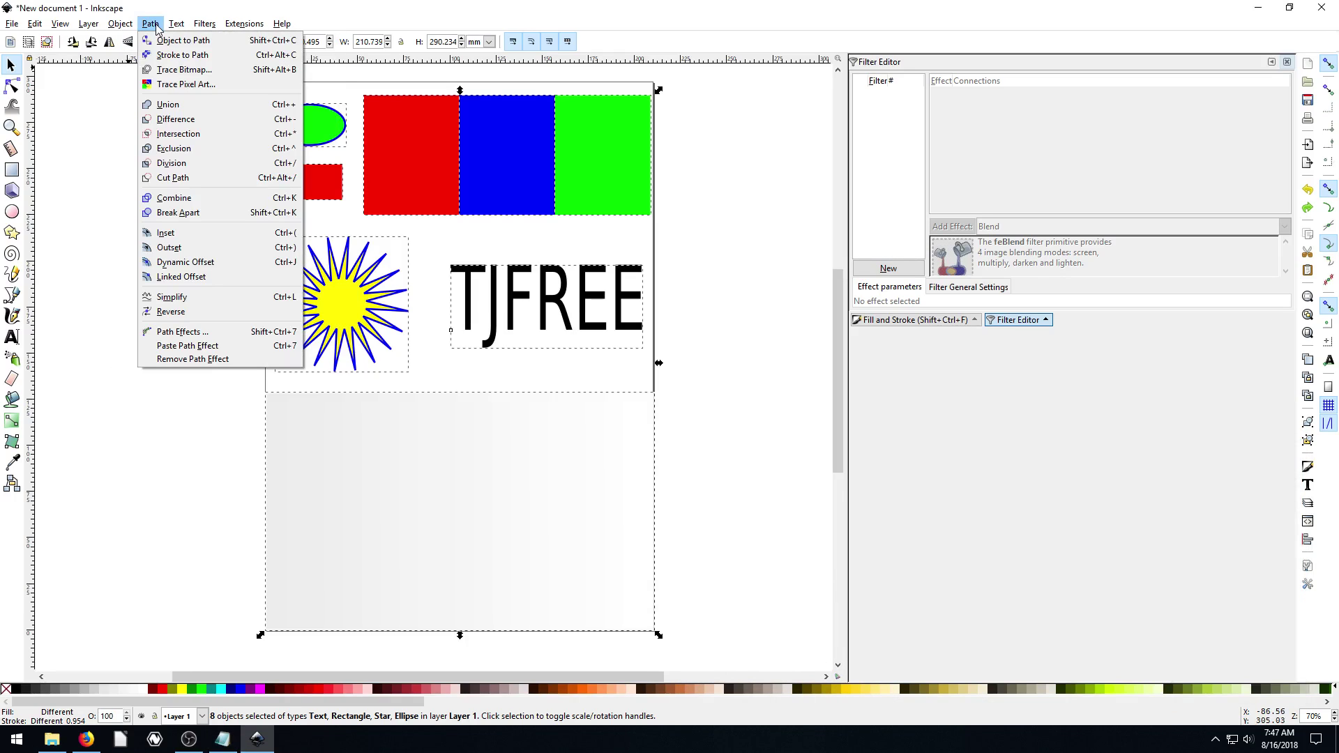
pyautogui.moveTo(204, 25)
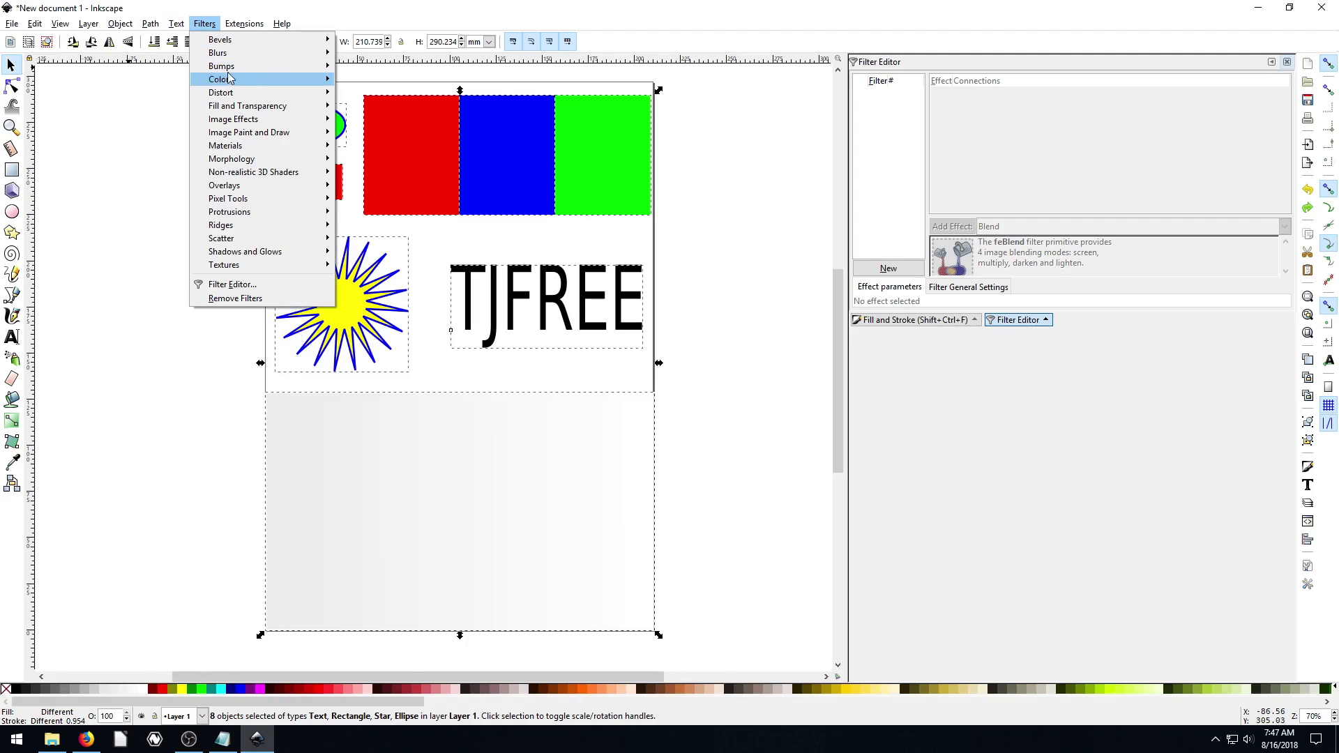
pyautogui.moveTo(230, 66)
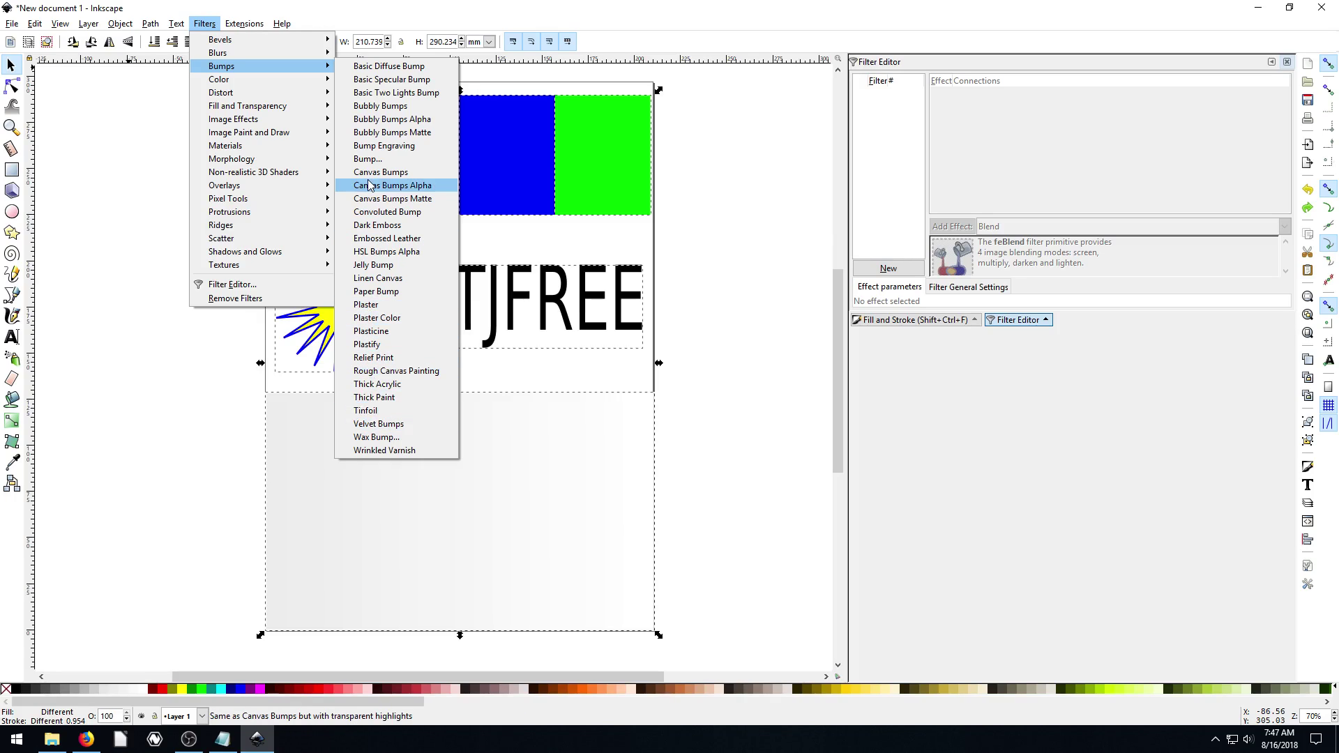
pyautogui.click(383, 291)
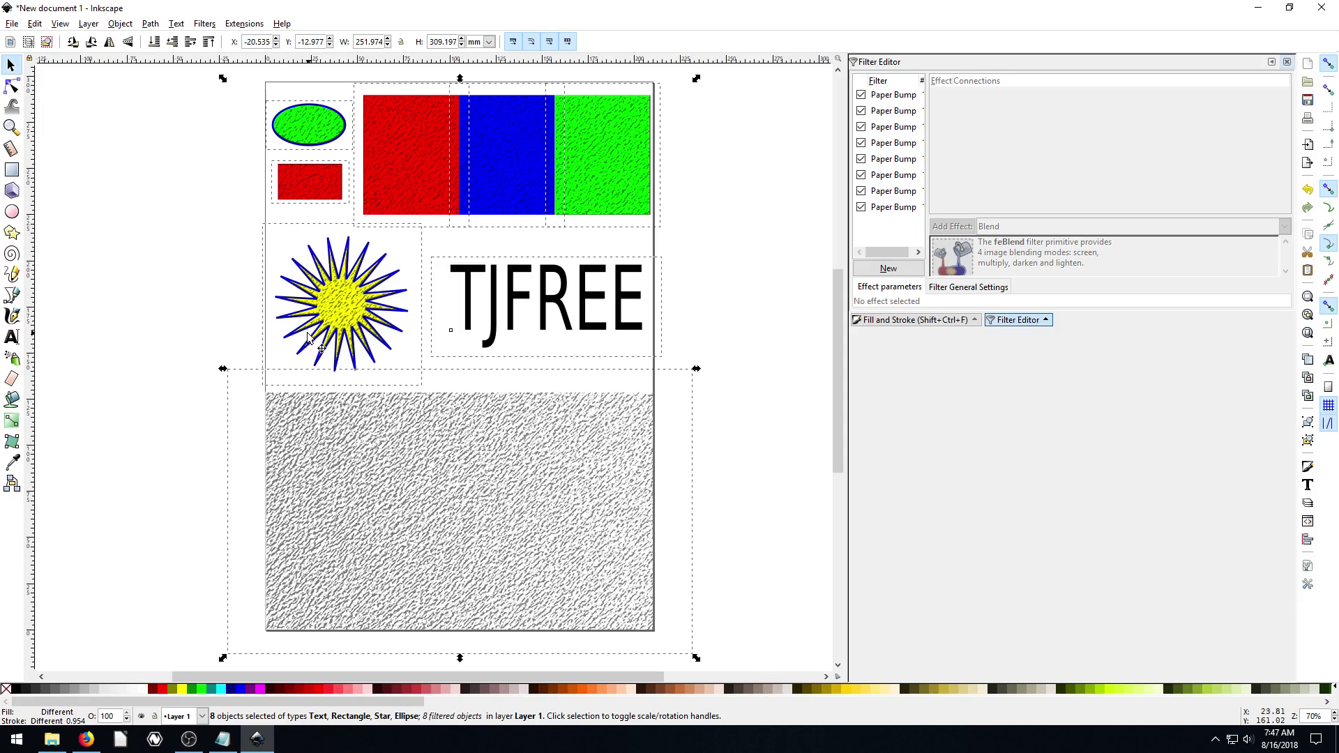
pyautogui.hotkey('ctrl', 'z')
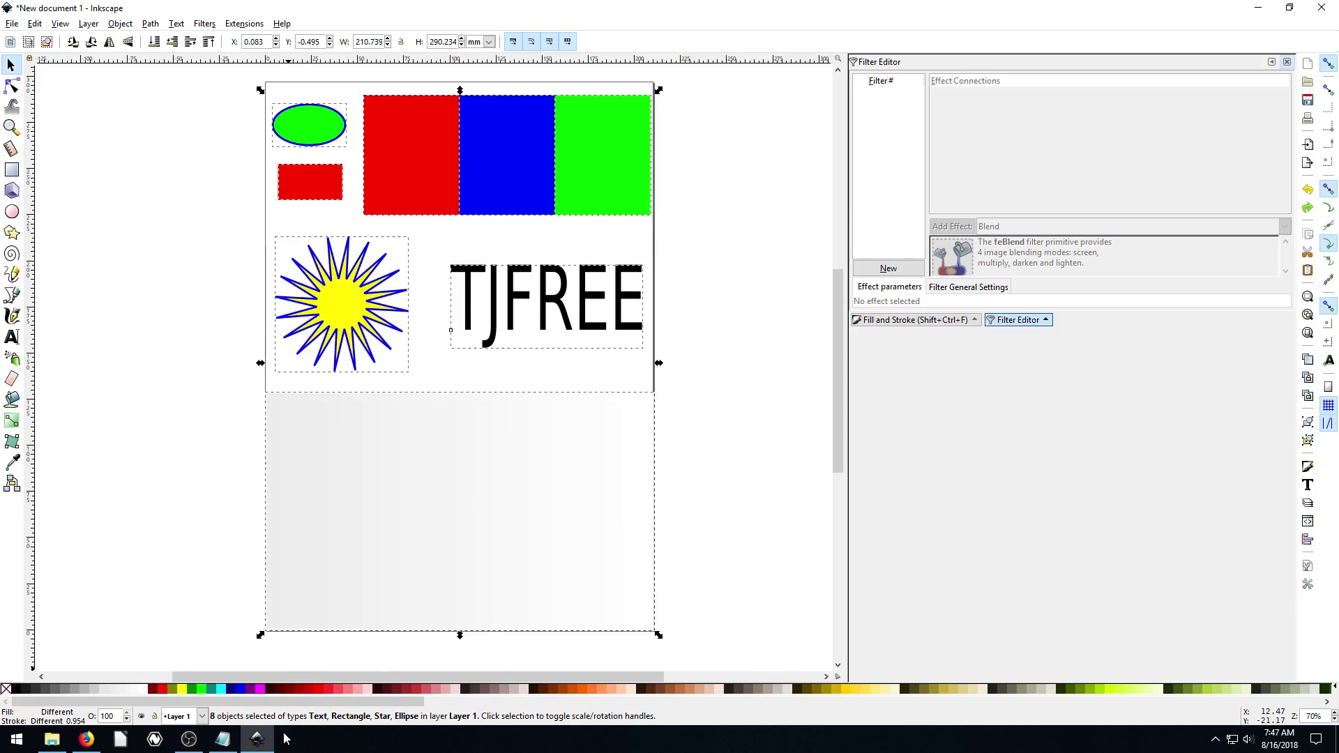
# Step: Check the Notepad list again, and try the Thick Paint bump filter on all eight objects before undoing it
pyautogui.click(222, 745)
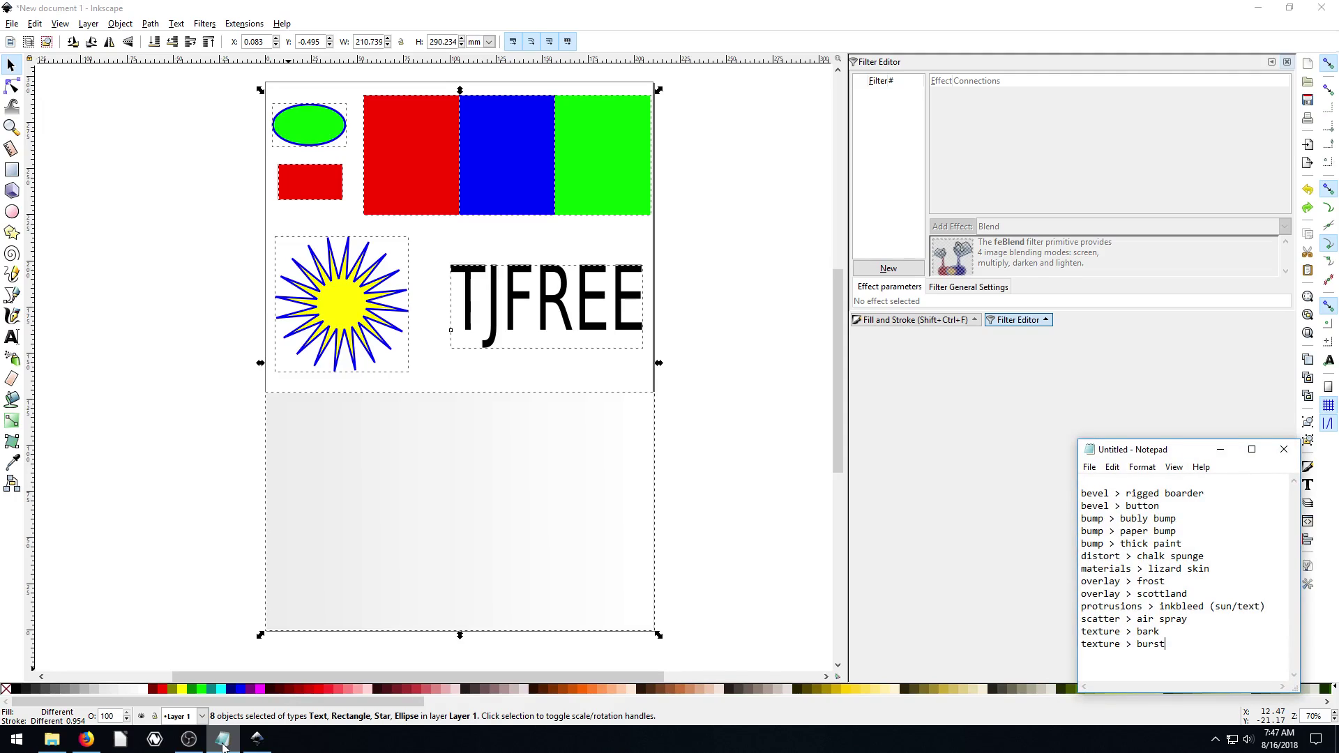
pyautogui.click(221, 745)
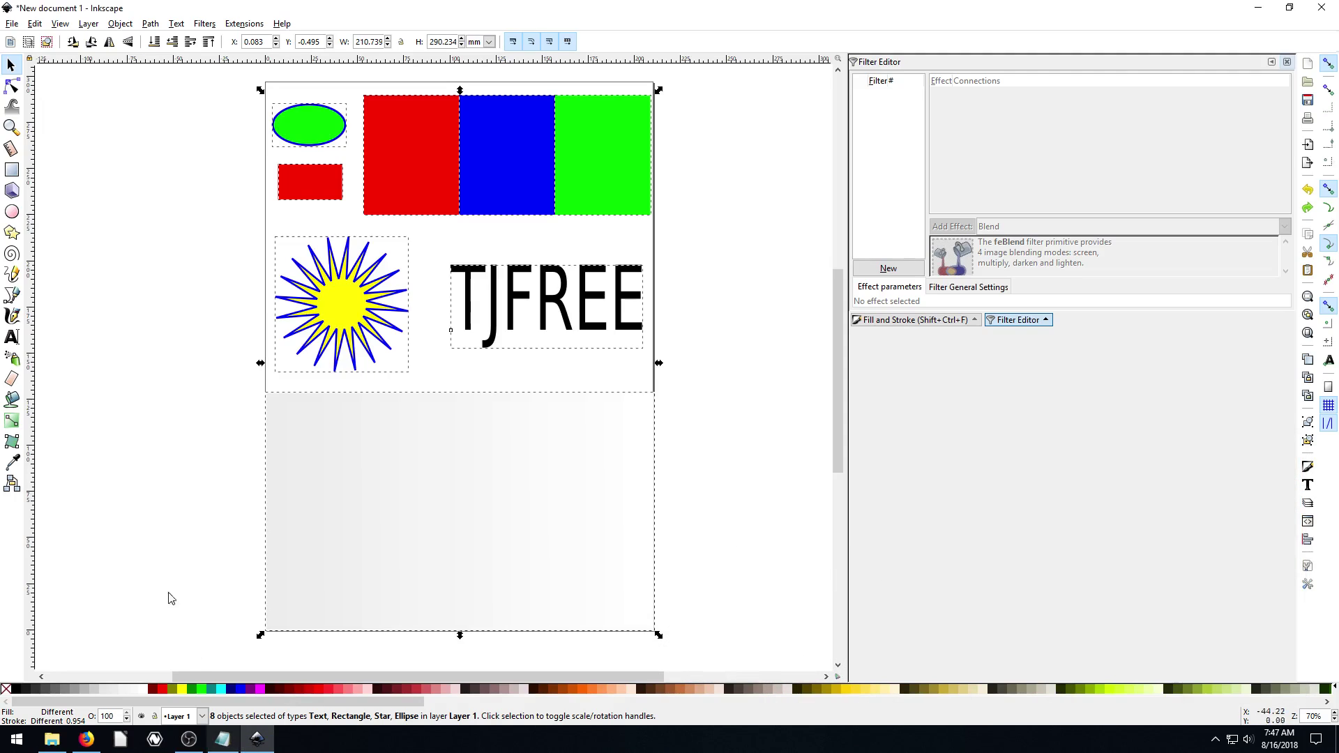
pyautogui.click(161, 25)
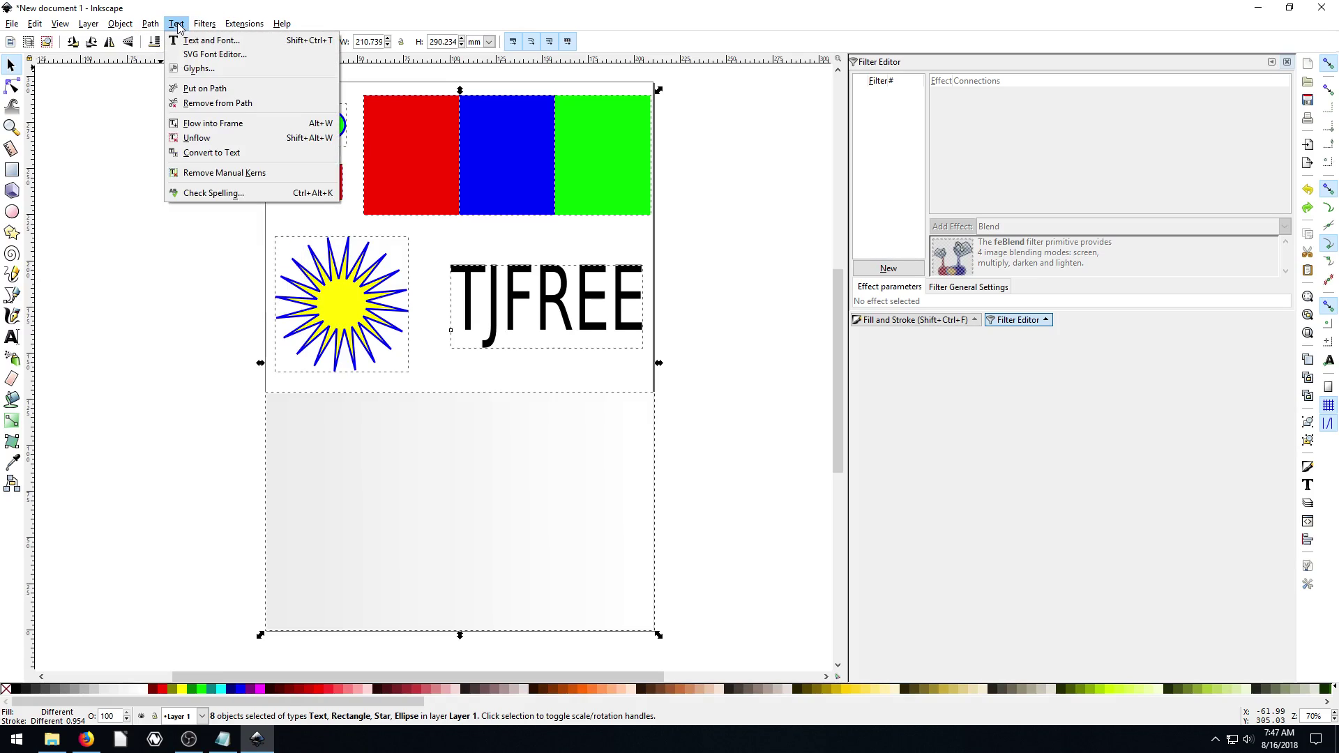
pyautogui.moveTo(272, 69)
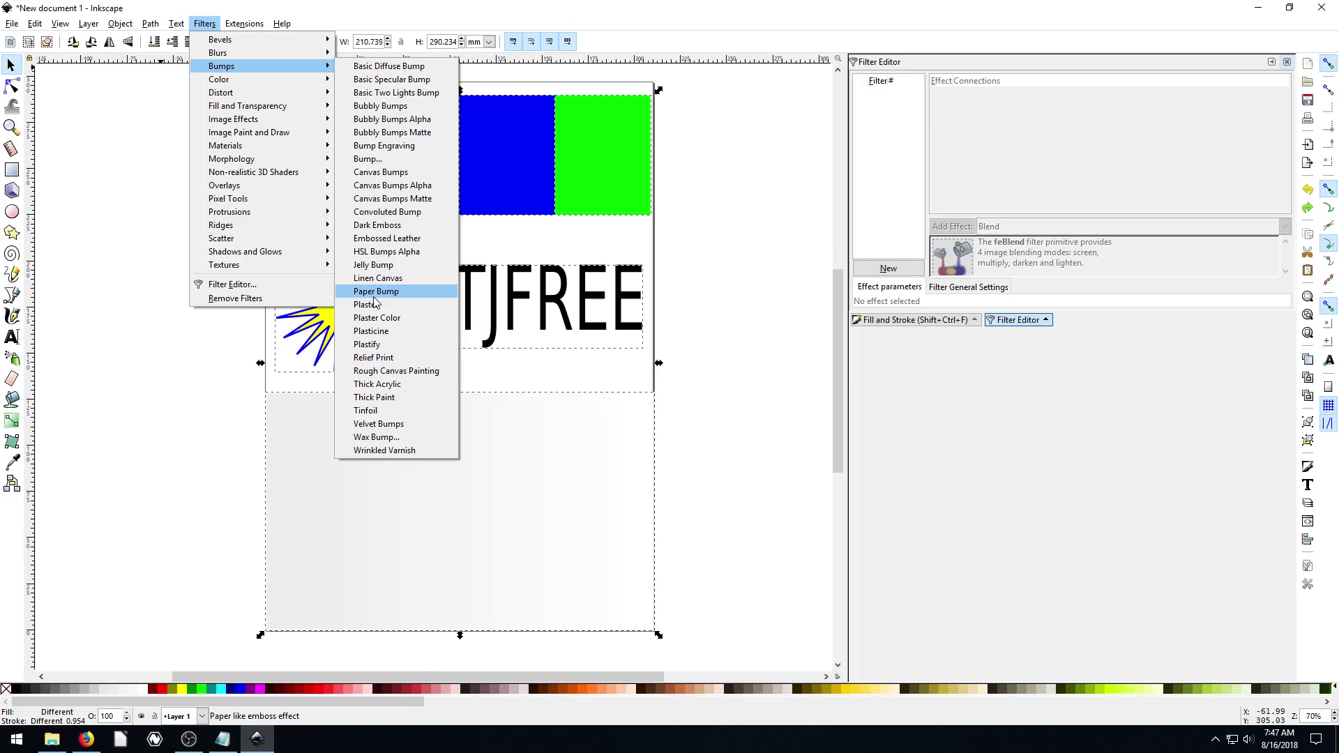
pyautogui.click(375, 397)
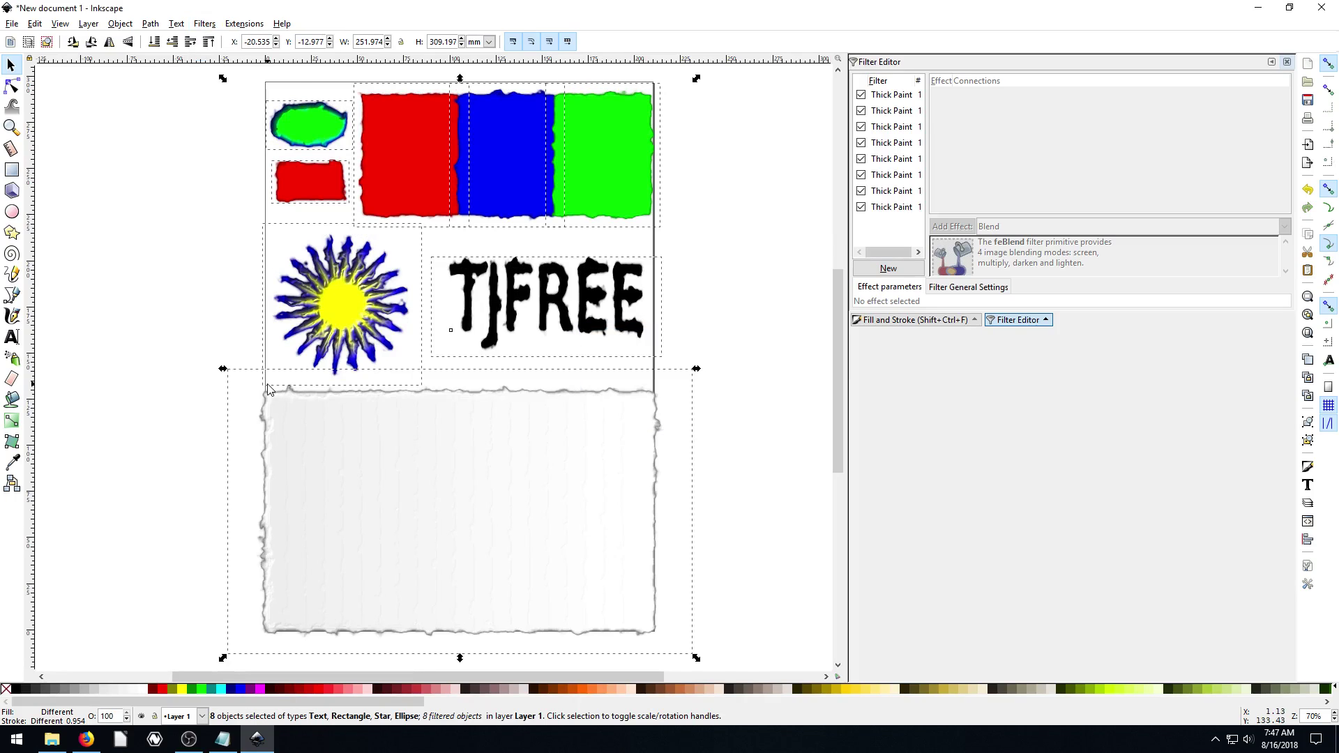
pyautogui.hotkey('ctrl', 'z')
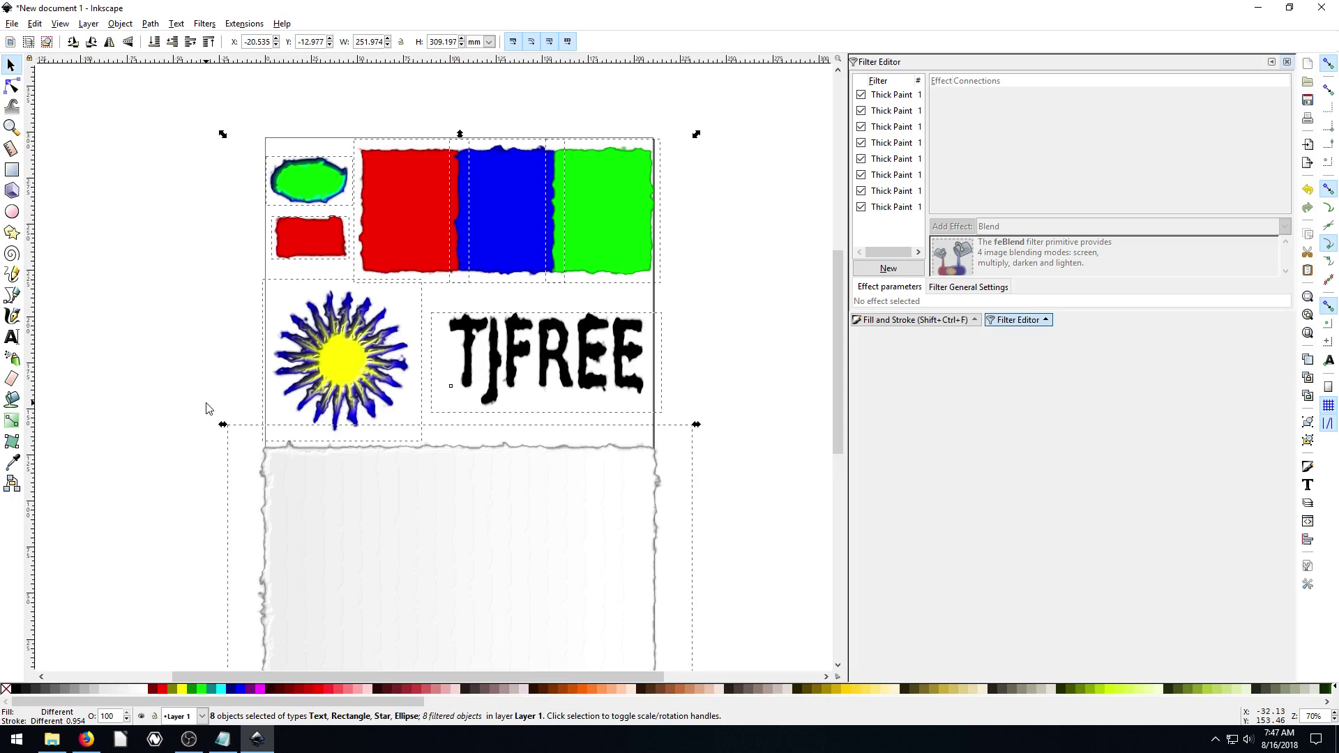
# Step: Apply the Button bevel filter to all eight selected objects and undo it
pyautogui.click(206, 24)
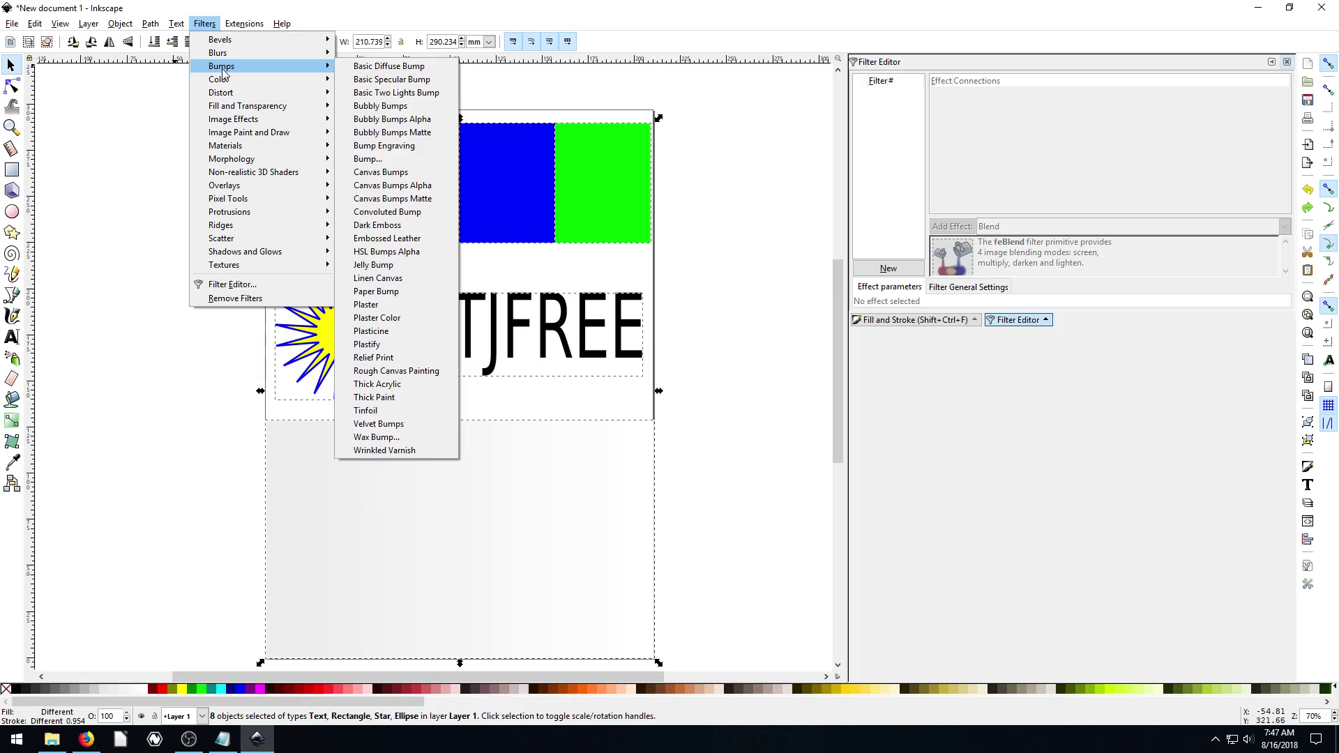
pyautogui.moveTo(230, 40)
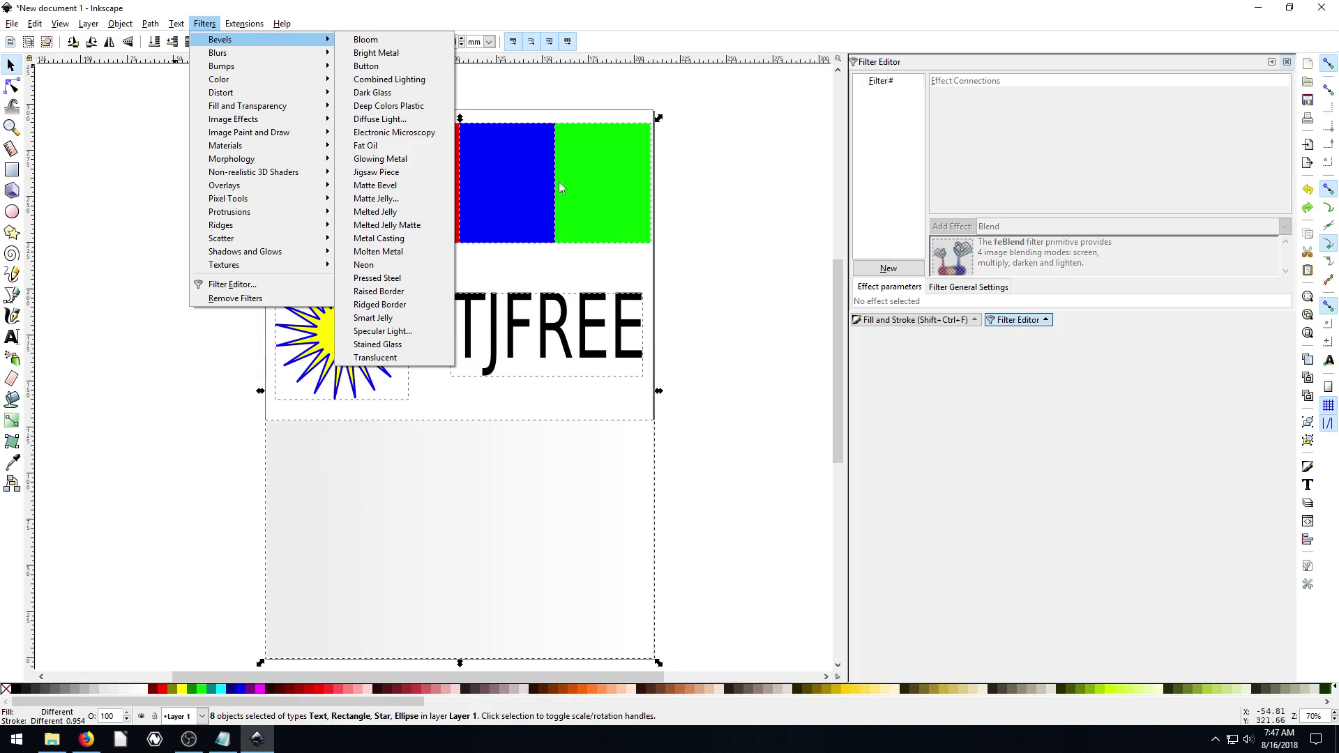
pyautogui.click(366, 67)
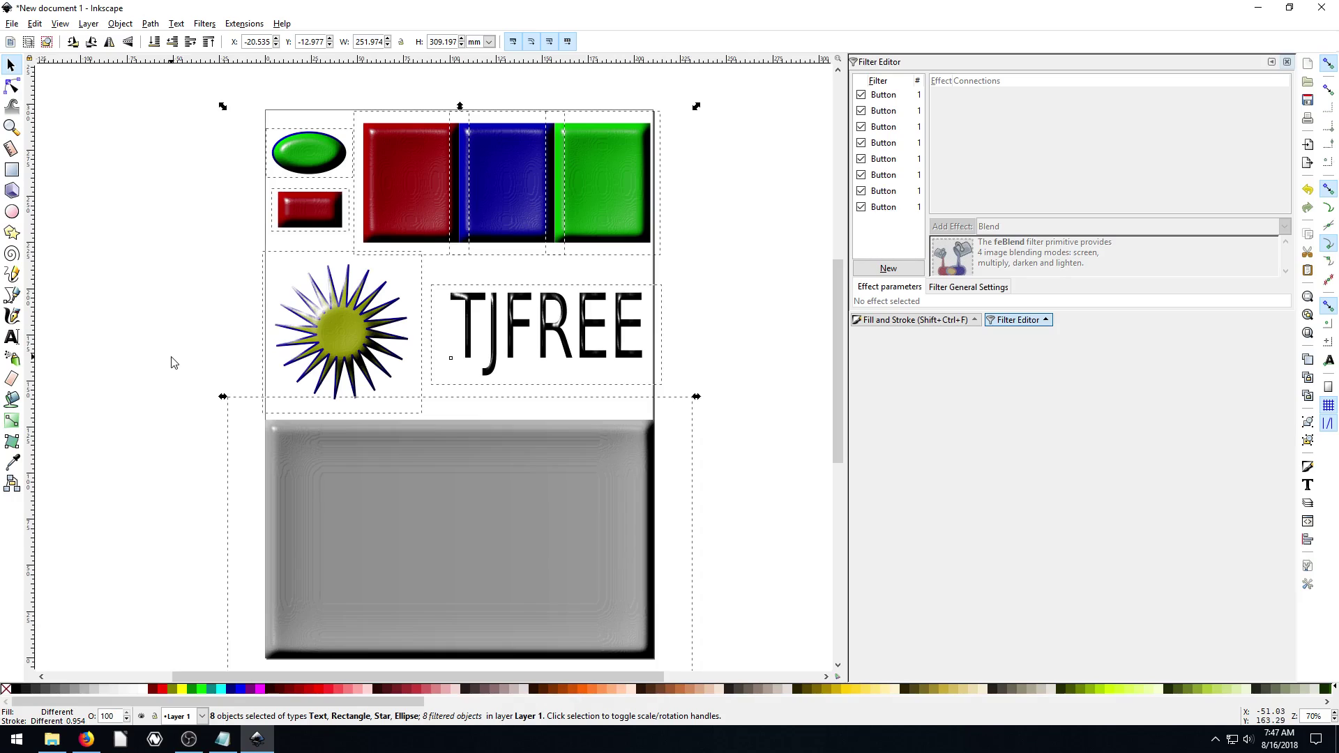
pyautogui.hotkey('ctrl', 'z')
# Step: Apply the Chalk and Sponge distortion filter to all eight selected objects
pyautogui.click(204, 23)
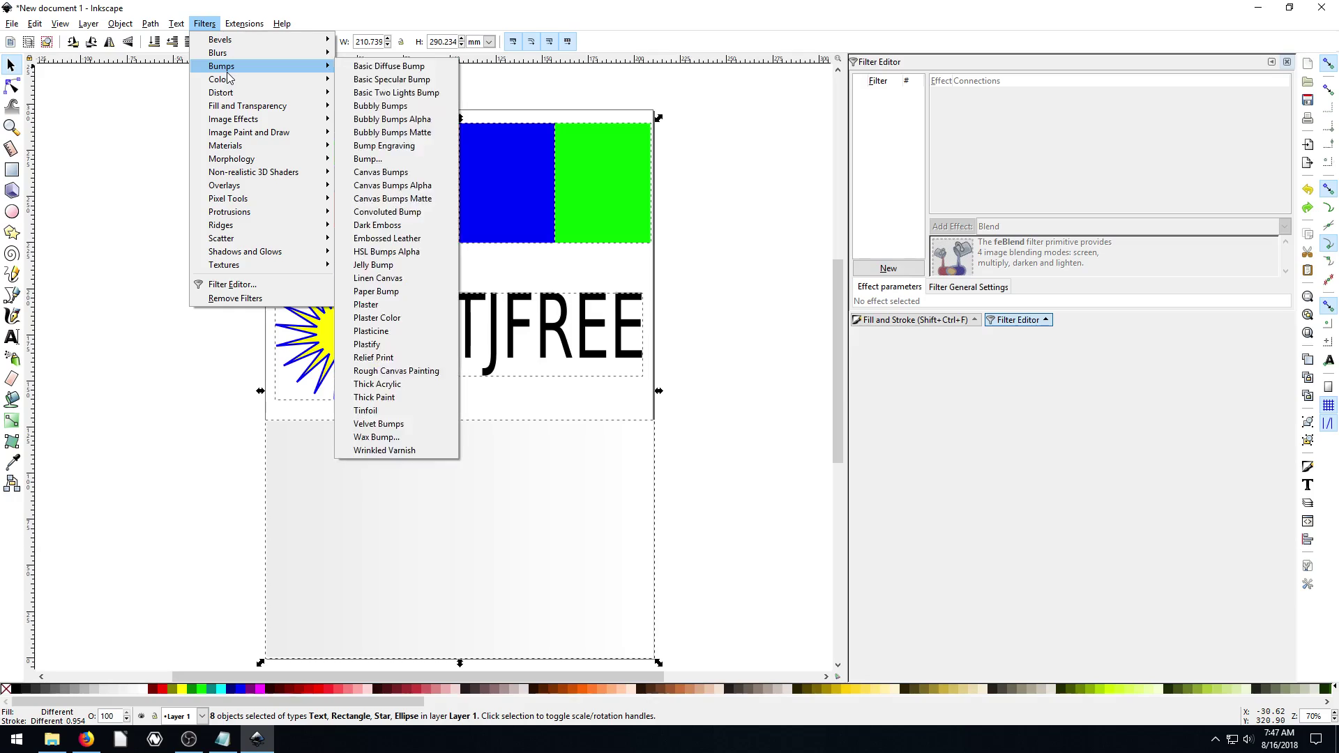
pyautogui.moveTo(223, 85)
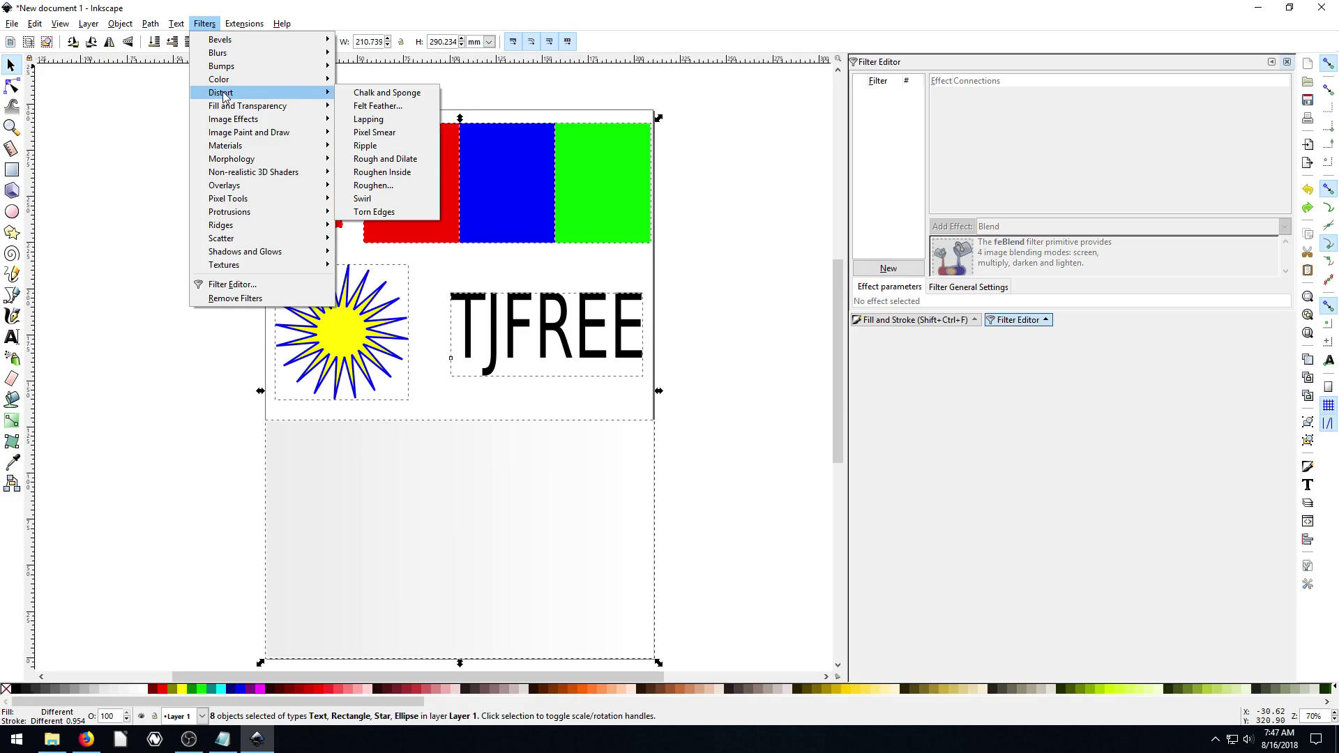
pyautogui.click(388, 94)
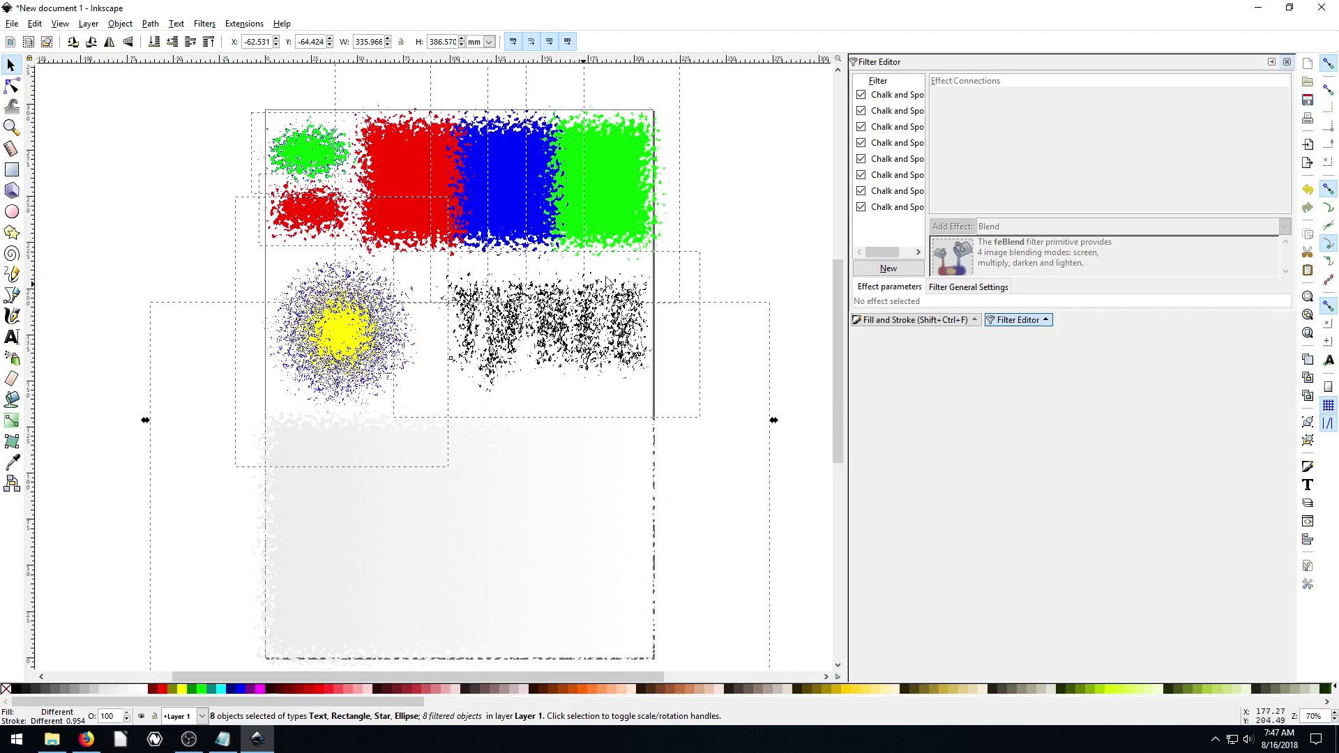
# Step: Select the yellow star, set its filter turbulence's base frequency to 0.114 and lower the octaves
pyautogui.click(321, 323)
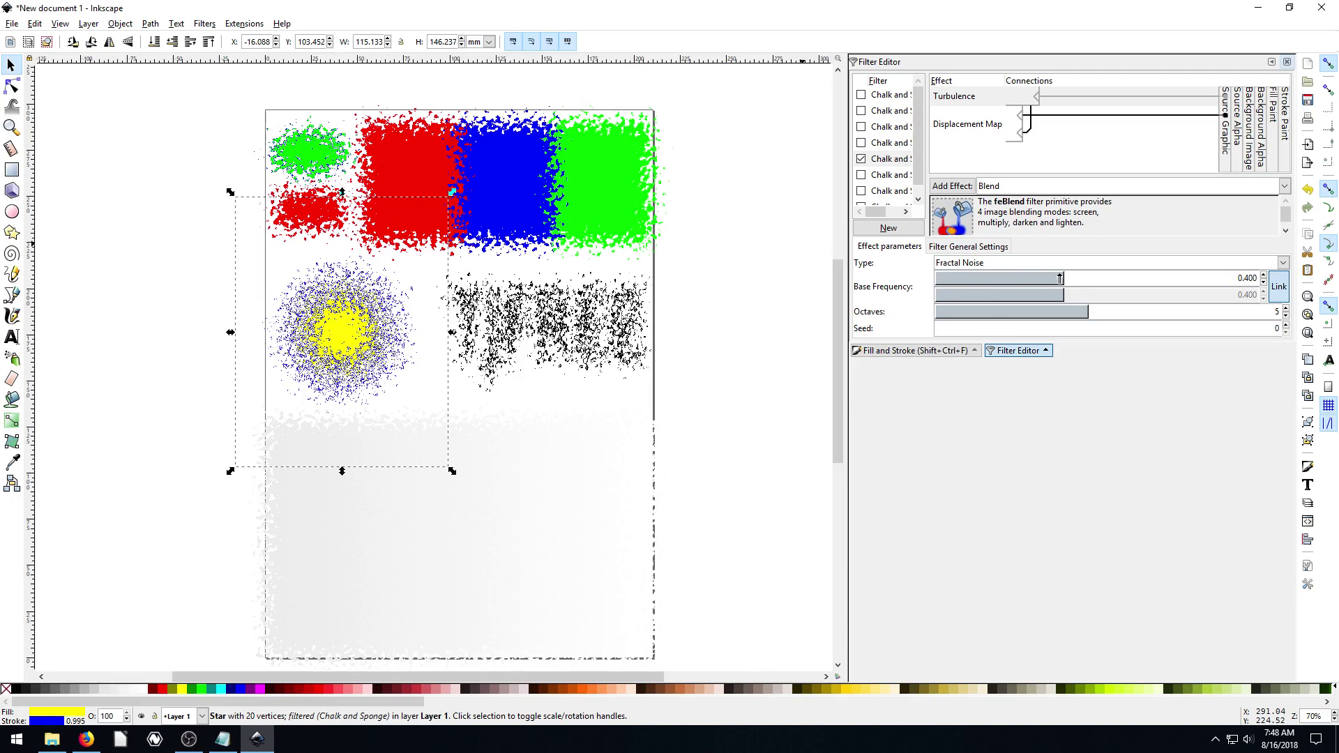
pyautogui.moveTo(1060, 279); pyautogui.dragTo(971, 278)
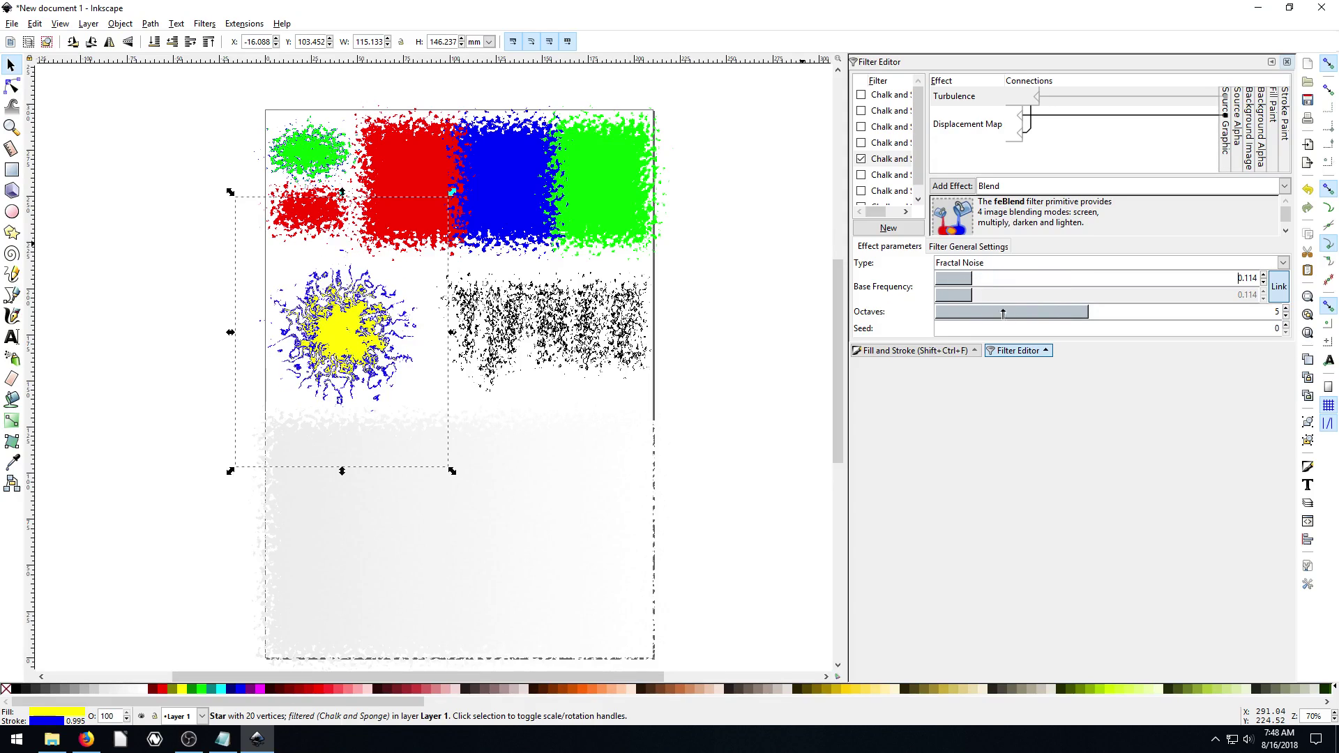
pyautogui.moveTo(1074, 316); pyautogui.dragTo(1039, 313)
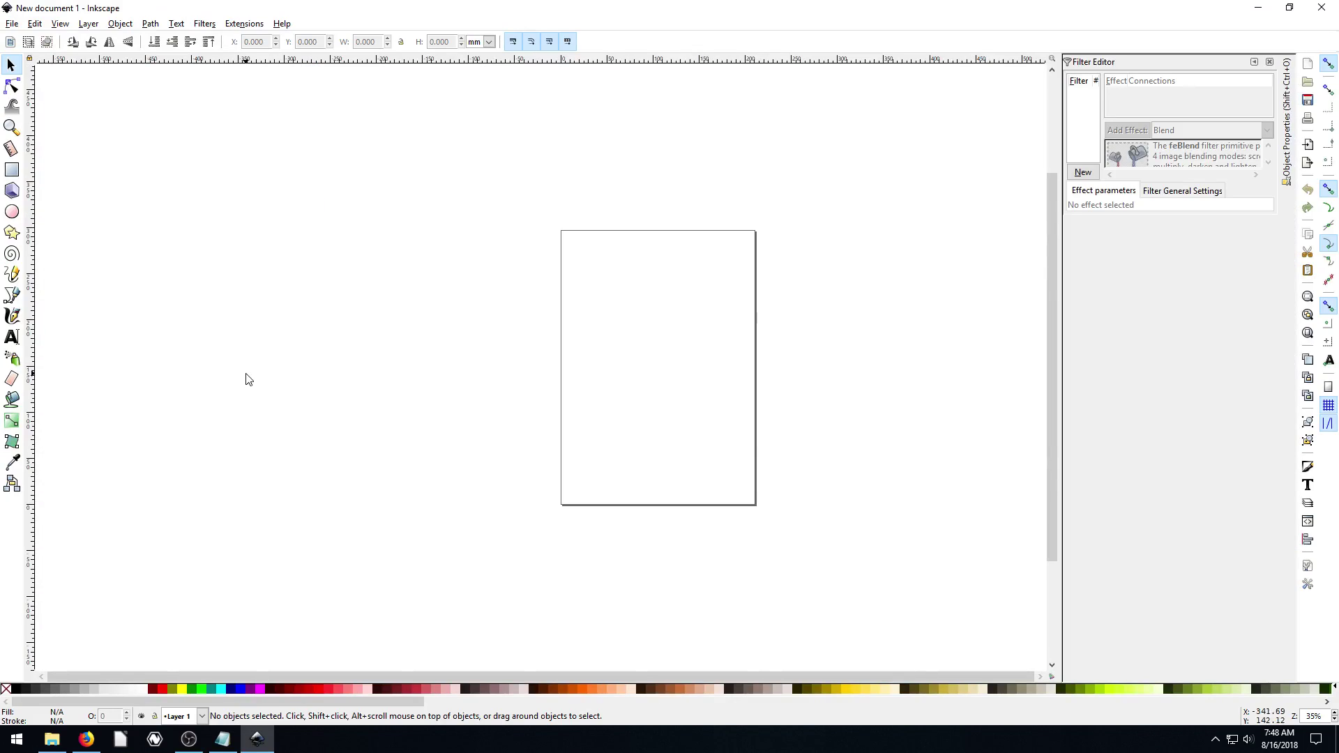
# Step: In the blank document, draw a 20-corner star about 80 mm in radius and a light grey rectangle about 261 by 136 mm below it
pyautogui.click(12, 232)
pyautogui.moveTo(585, 284); pyautogui.dragTo(632, 345)
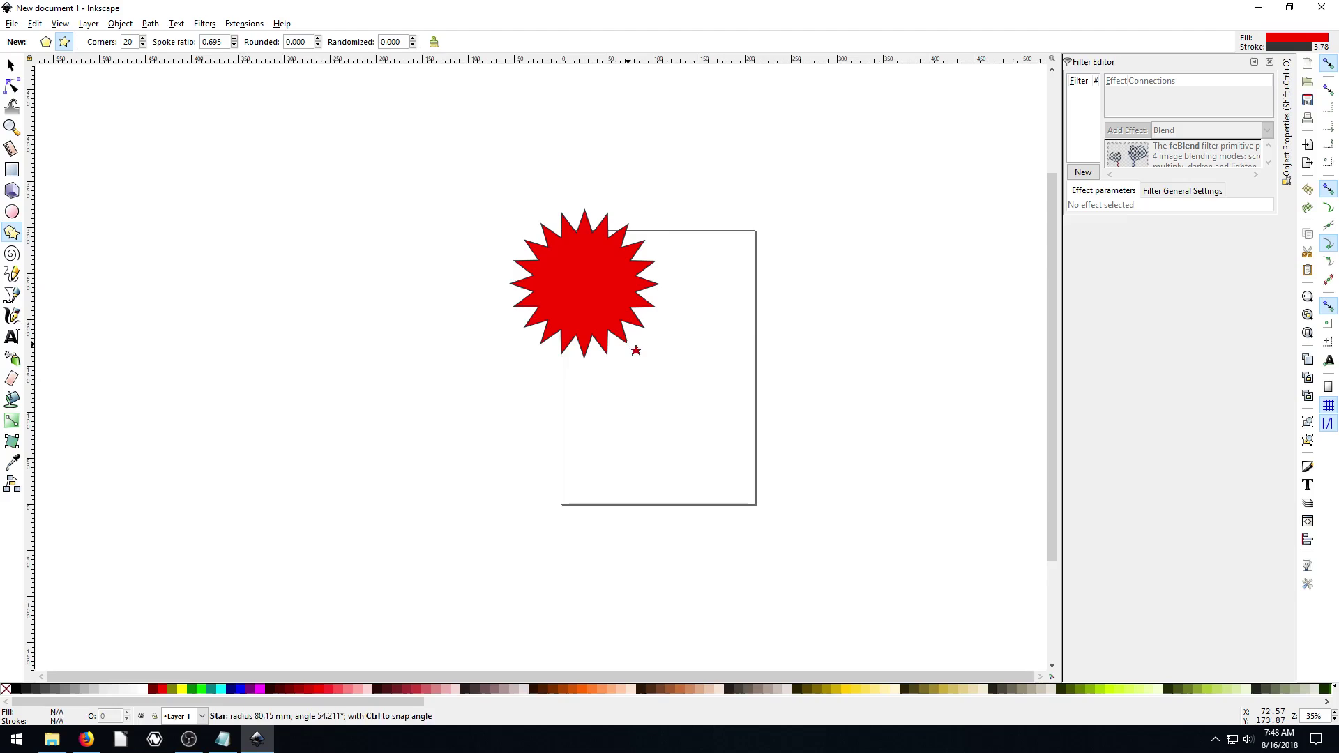
pyautogui.click(12, 170)
pyautogui.moveTo(542, 388); pyautogui.dragTo(782, 513)
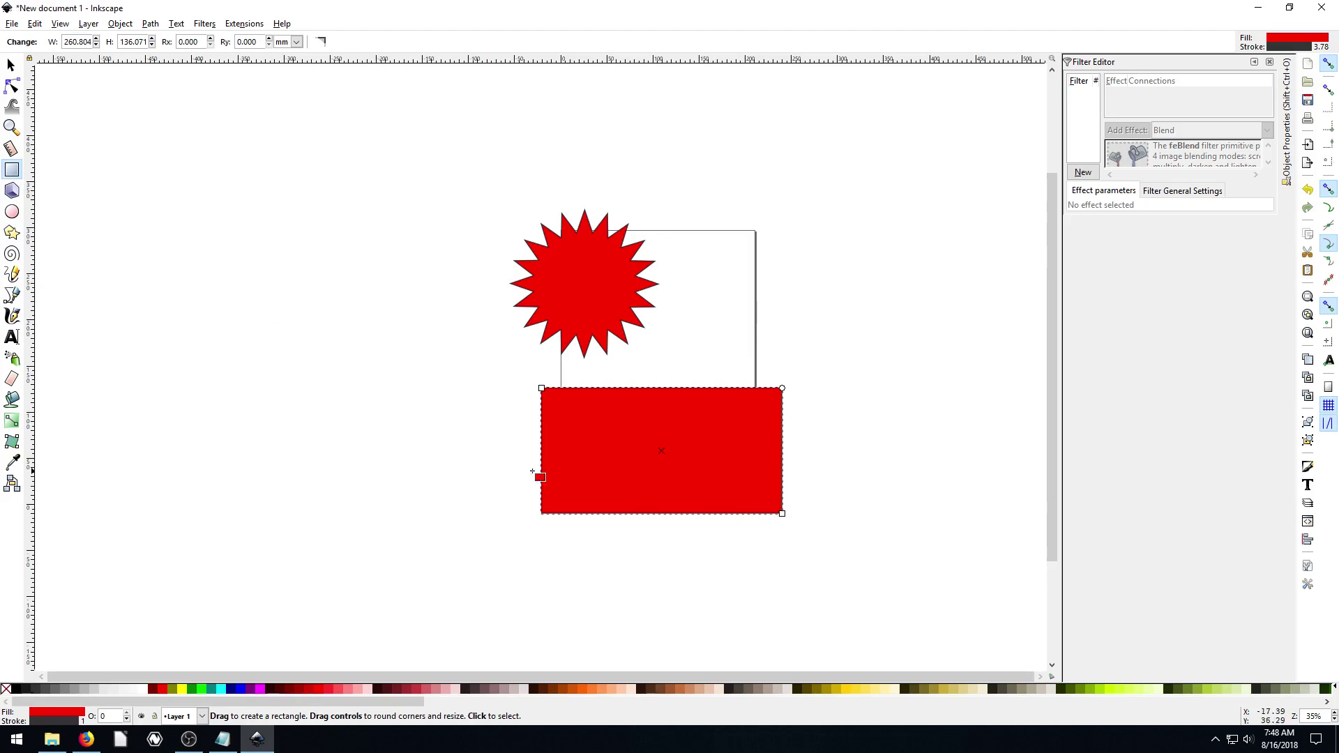
pyautogui.click(144, 690)
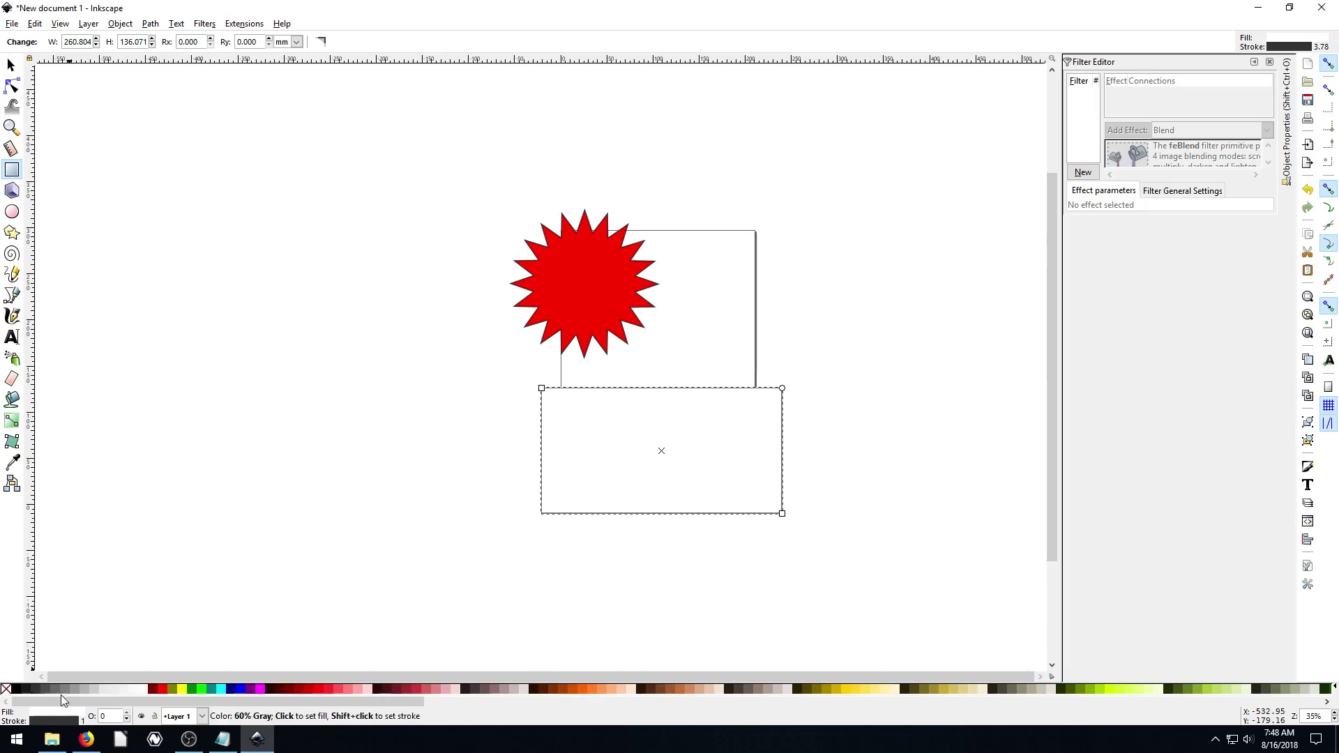
pyautogui.click(111, 689)
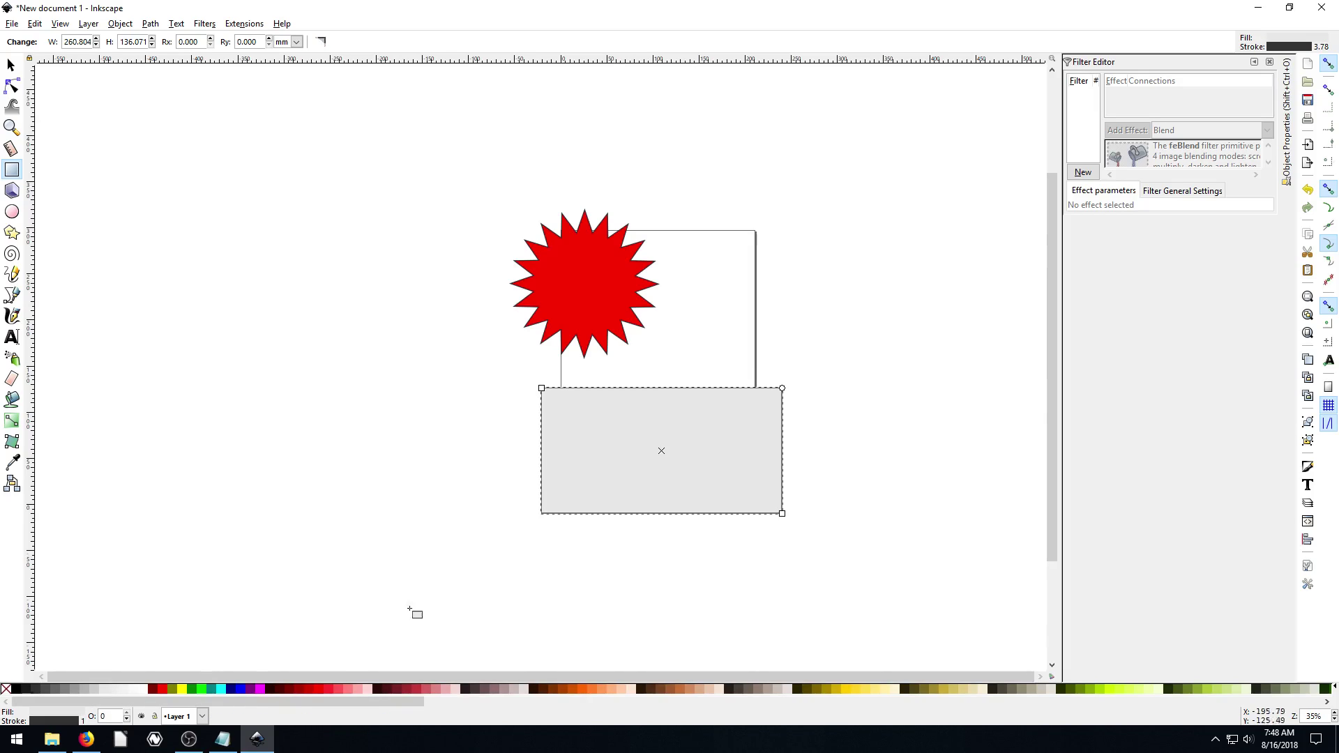
# Step: Reshape the red star into thin slanted spokes with a spoke ratio of about 0.23, and delete the stray oversized grey star
pyautogui.click(10, 65)
pyautogui.click(609, 300)
pyautogui.hotkey('shift', 'F9')
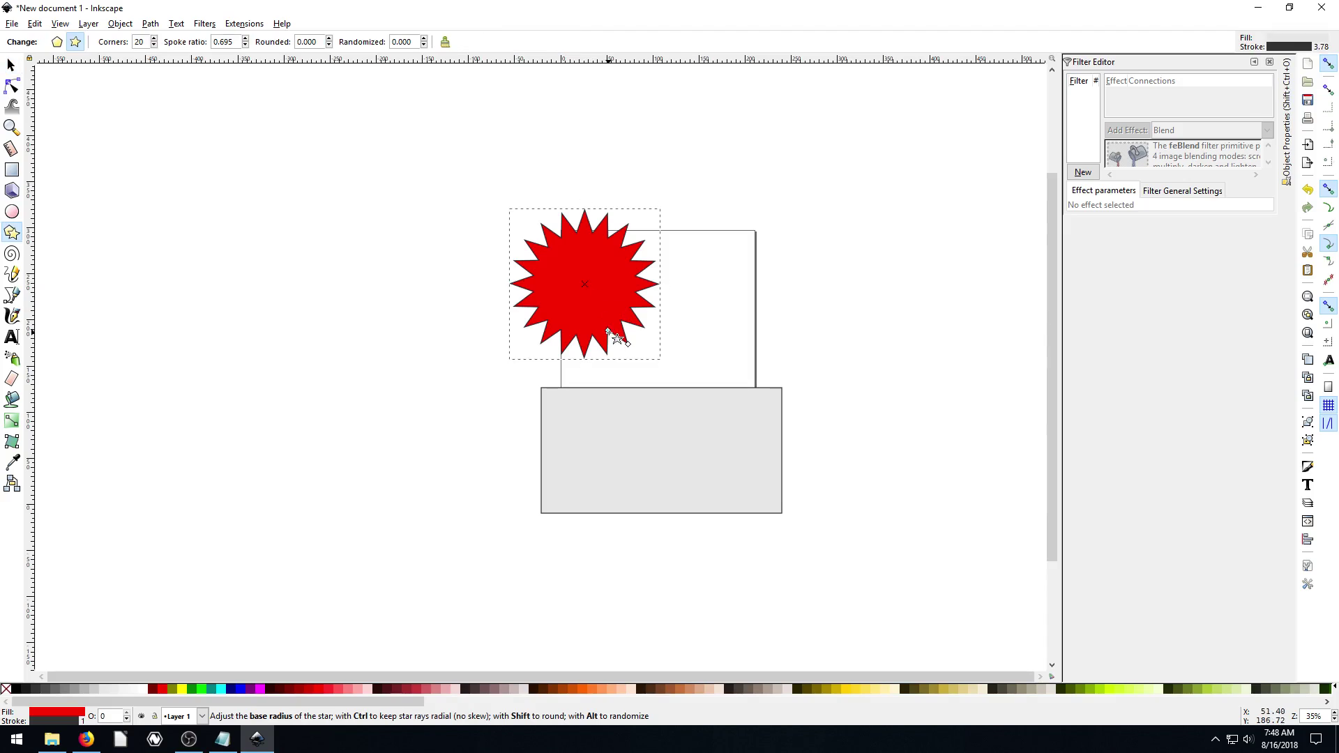
pyautogui.moveTo(608, 330); pyautogui.dragTo(594, 302)
pyautogui.moveTo(429, 162); pyautogui.dragTo(454, 254)
pyautogui.moveTo(593, 285); pyautogui.dragTo(628, 344)
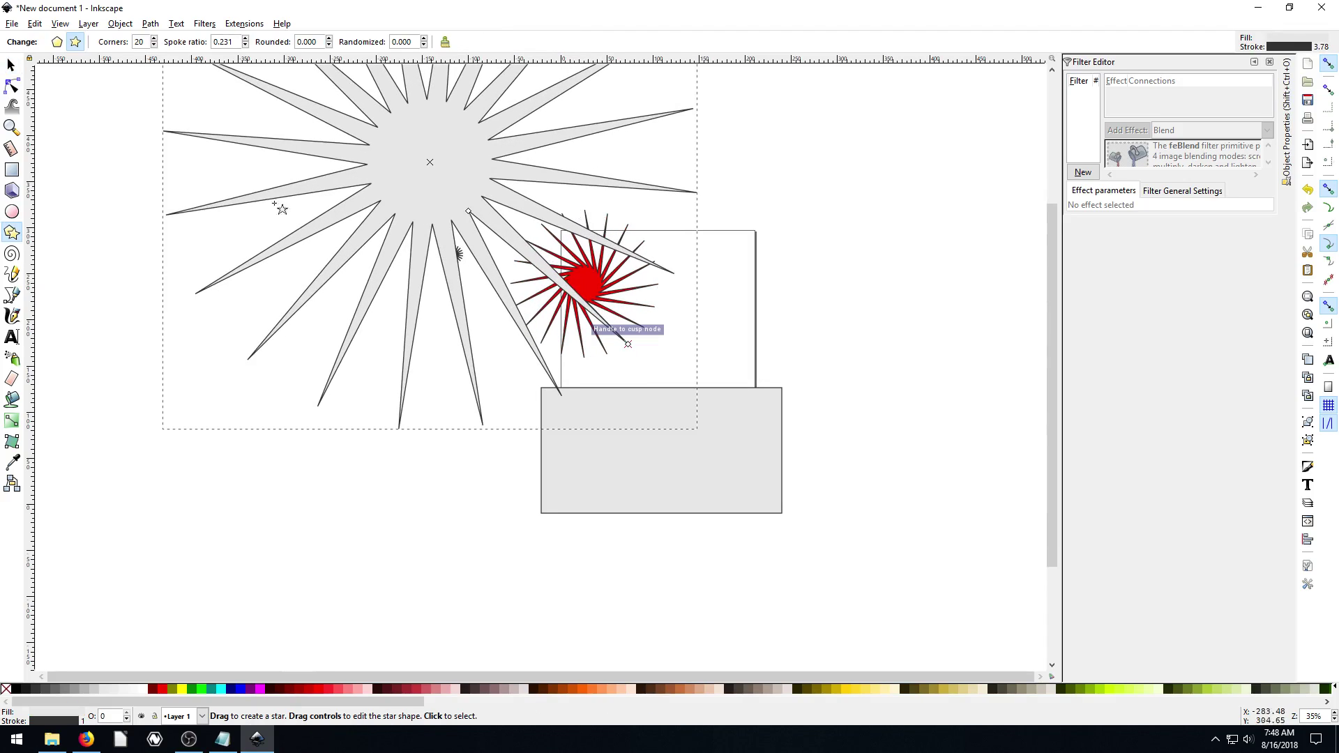
pyautogui.press('Delete')
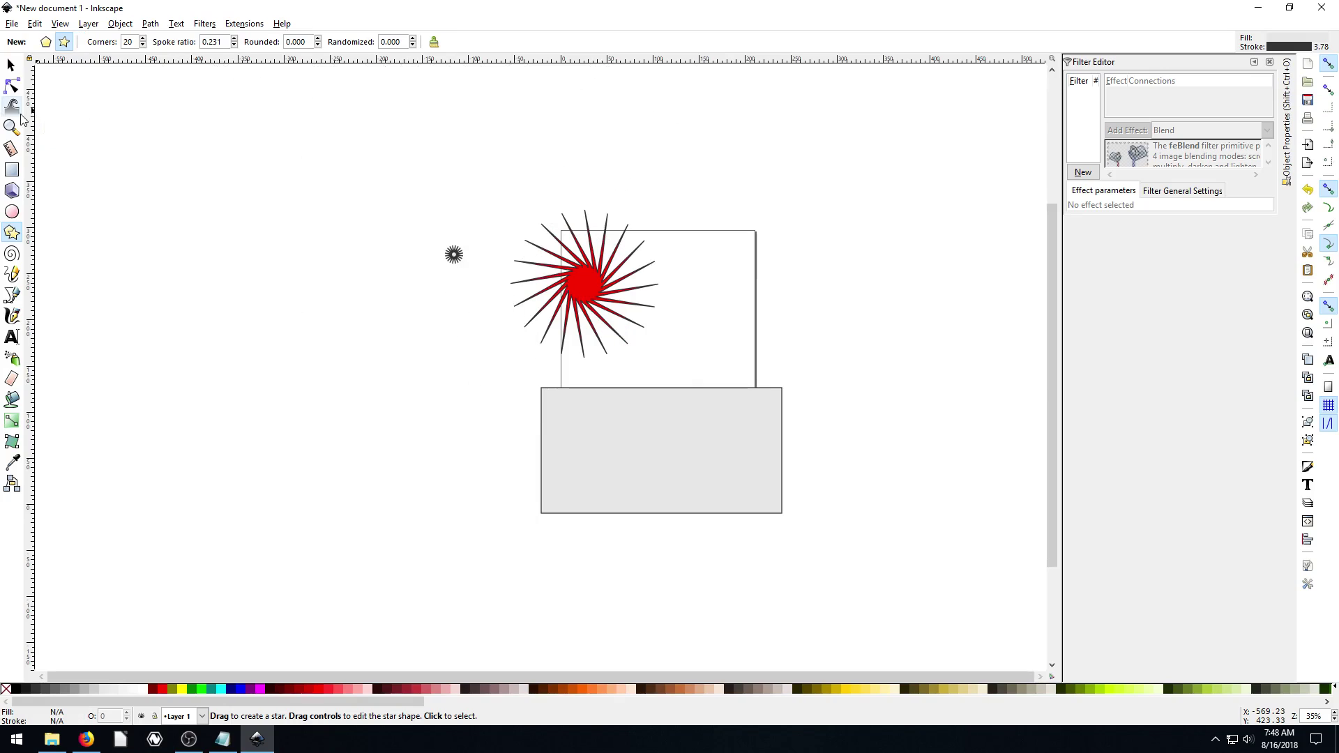
pyautogui.press('s')
# Step: Add the text TJFREE in 30 pt sans-serif beside the star and stretch it larger past the page's right edge
pyautogui.click(12, 337)
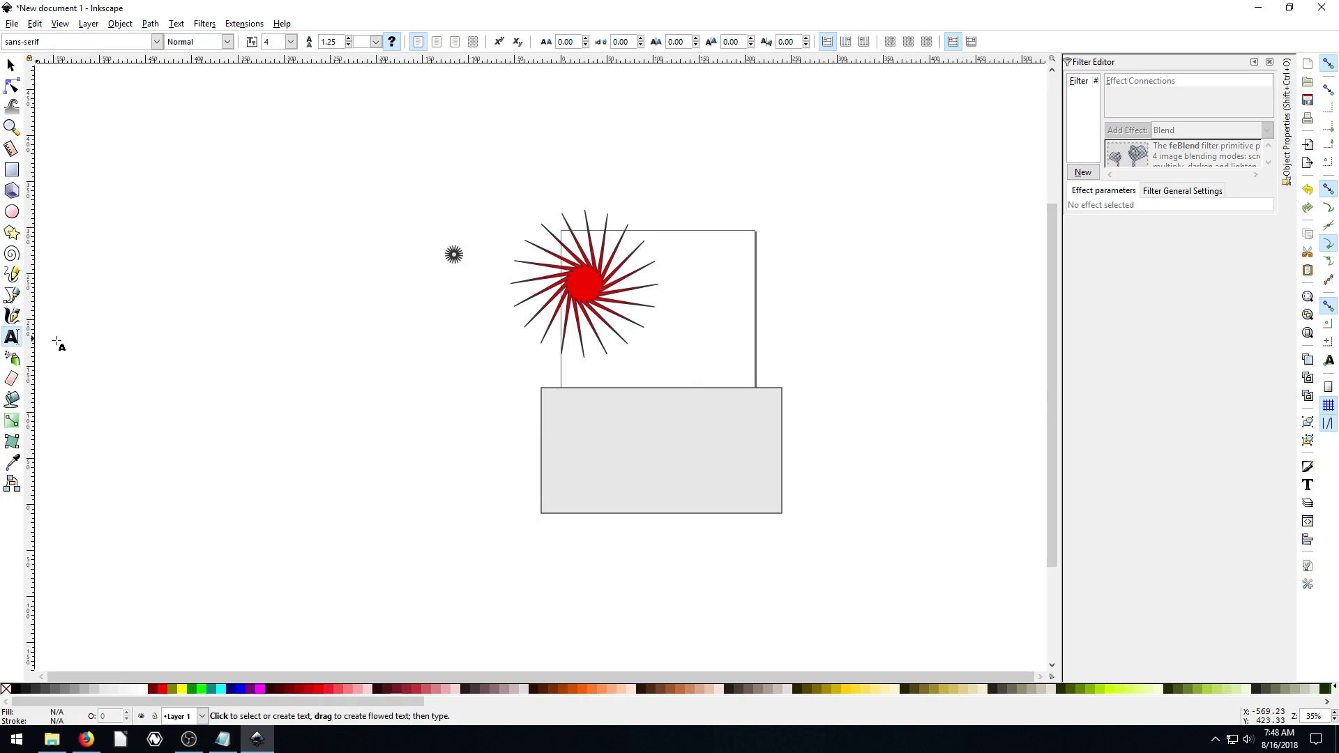
pyautogui.click(690, 322)
pyautogui.write('JJFREE')
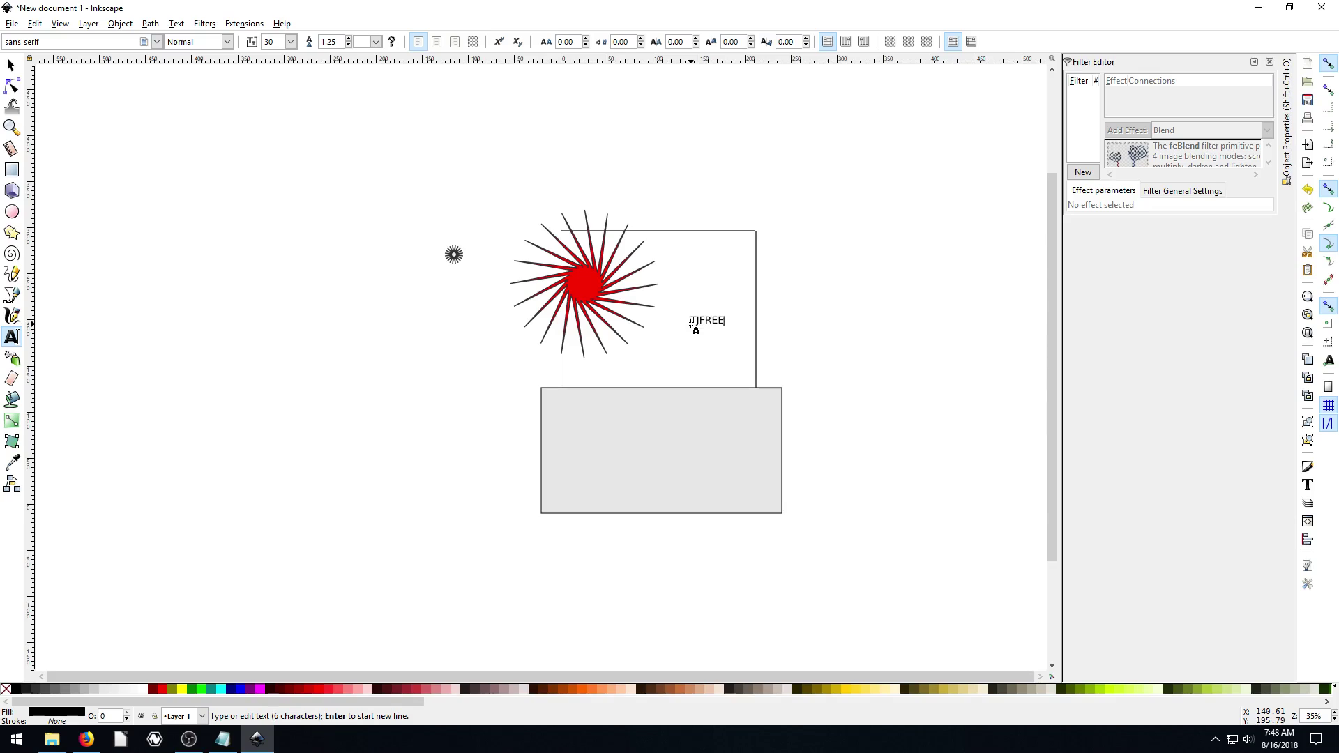
pyautogui.click(22, 69)
pyautogui.press('+')
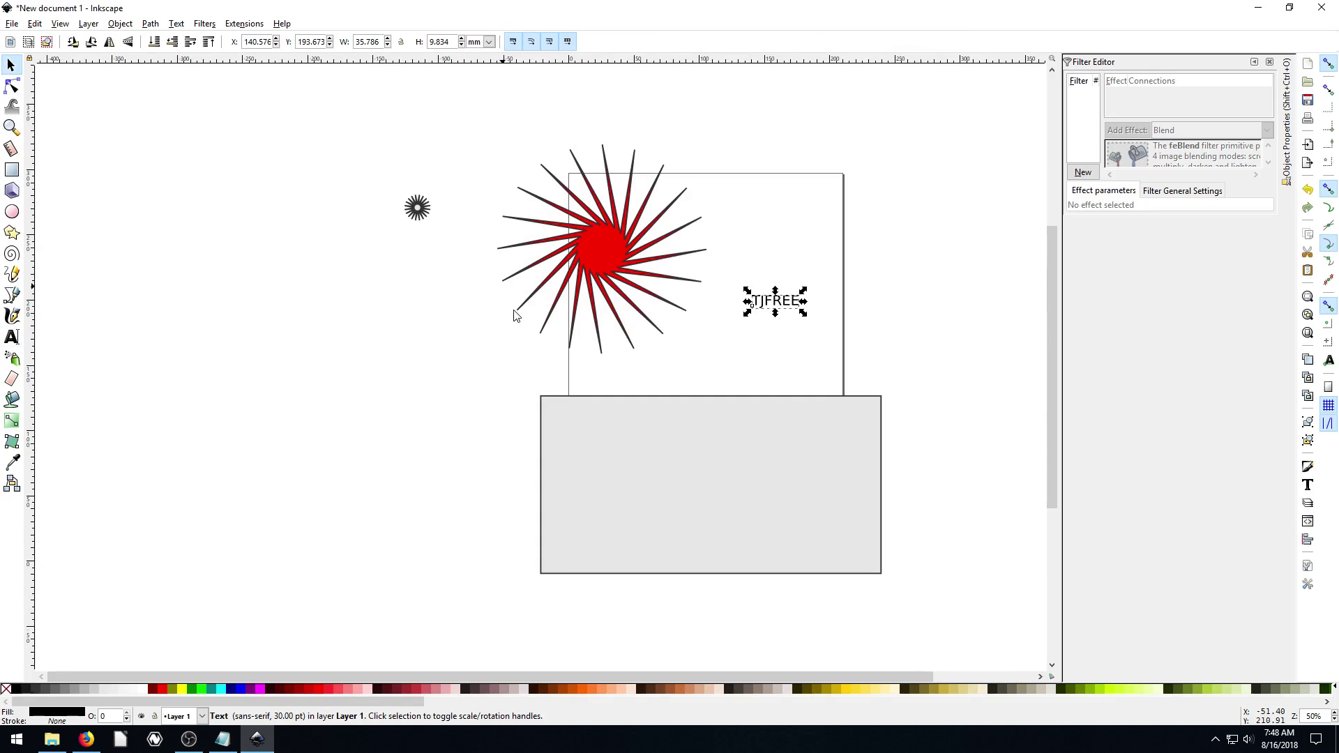
pyautogui.moveTo(803, 290); pyautogui.dragTo(895, 236)
# Step: Try the 3D Wood material filter on all four samples, inspect the rectangle's grain, and undo it
pyautogui.moveTo(317, 118); pyautogui.dragTo(998, 598)
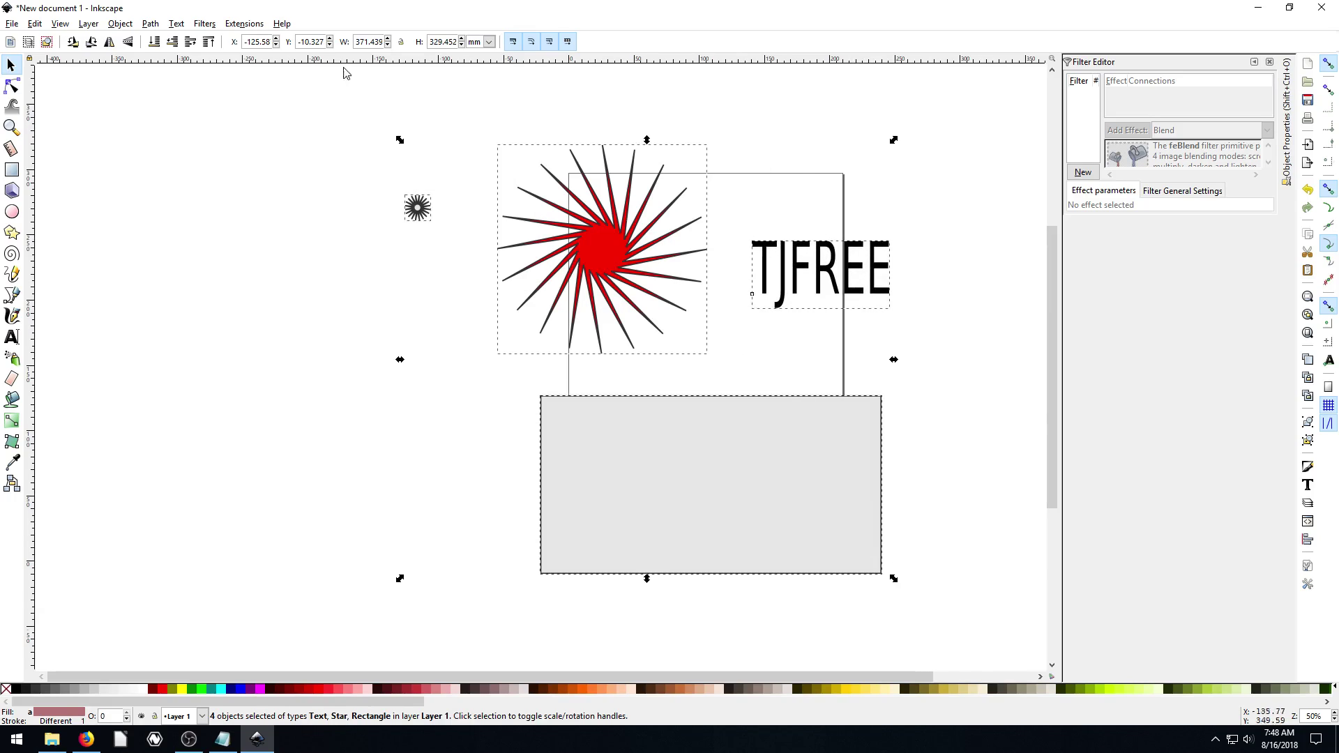
pyautogui.click(204, 24)
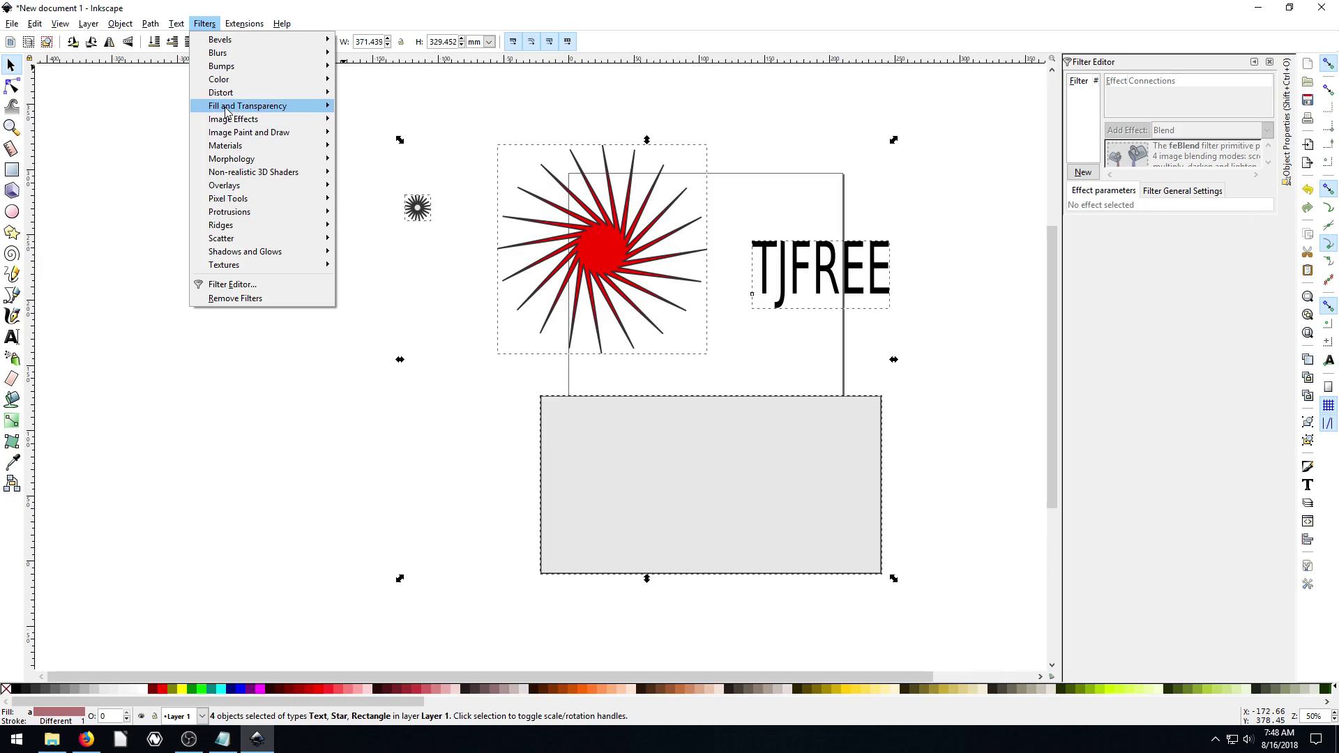
pyautogui.moveTo(227, 147)
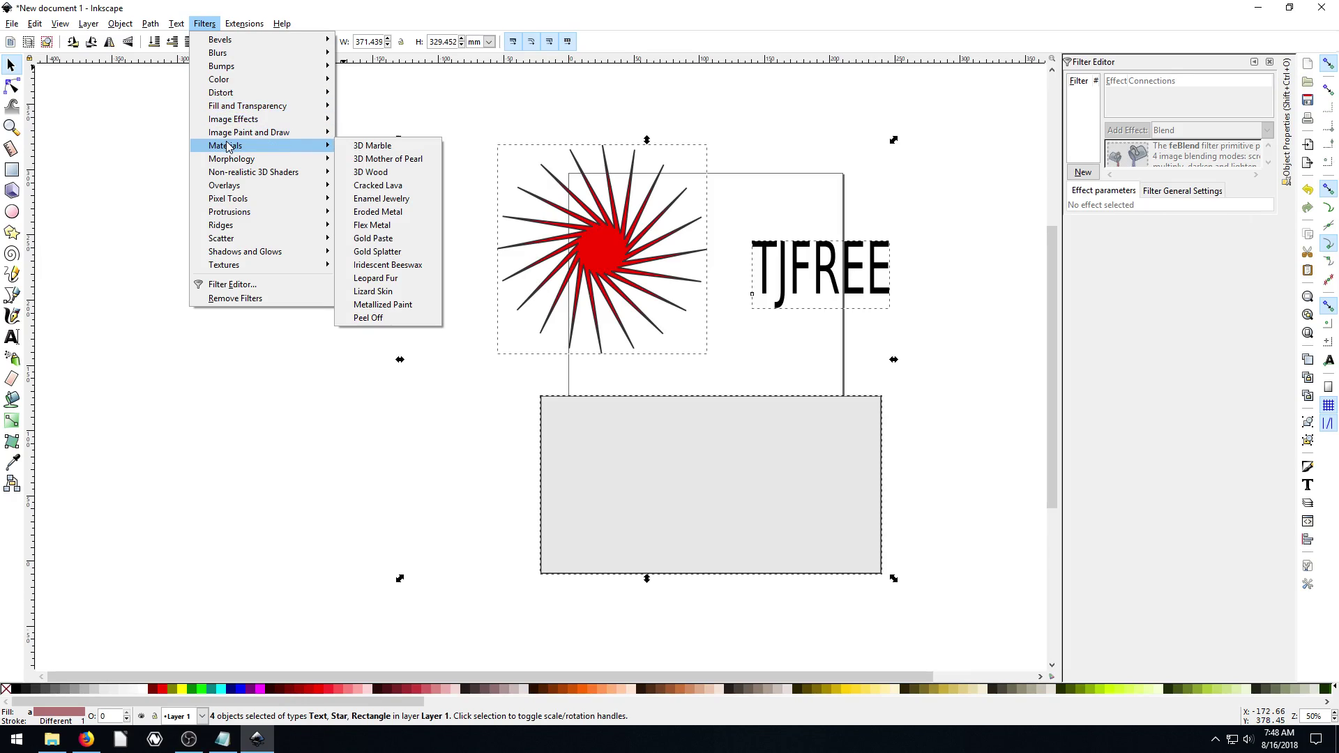
pyautogui.click(371, 172)
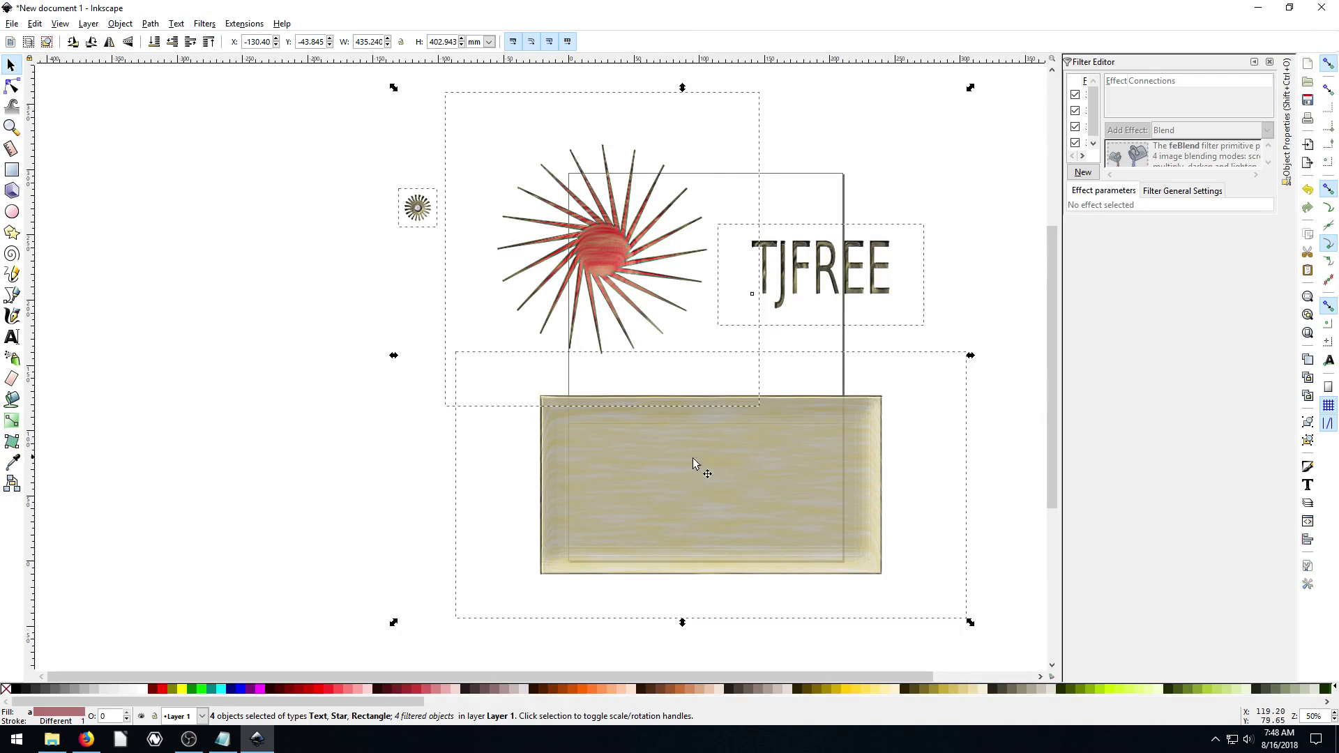
pyautogui.click(389, 484)
pyautogui.scroll(-2, 621, 460)
pyautogui.press('+')
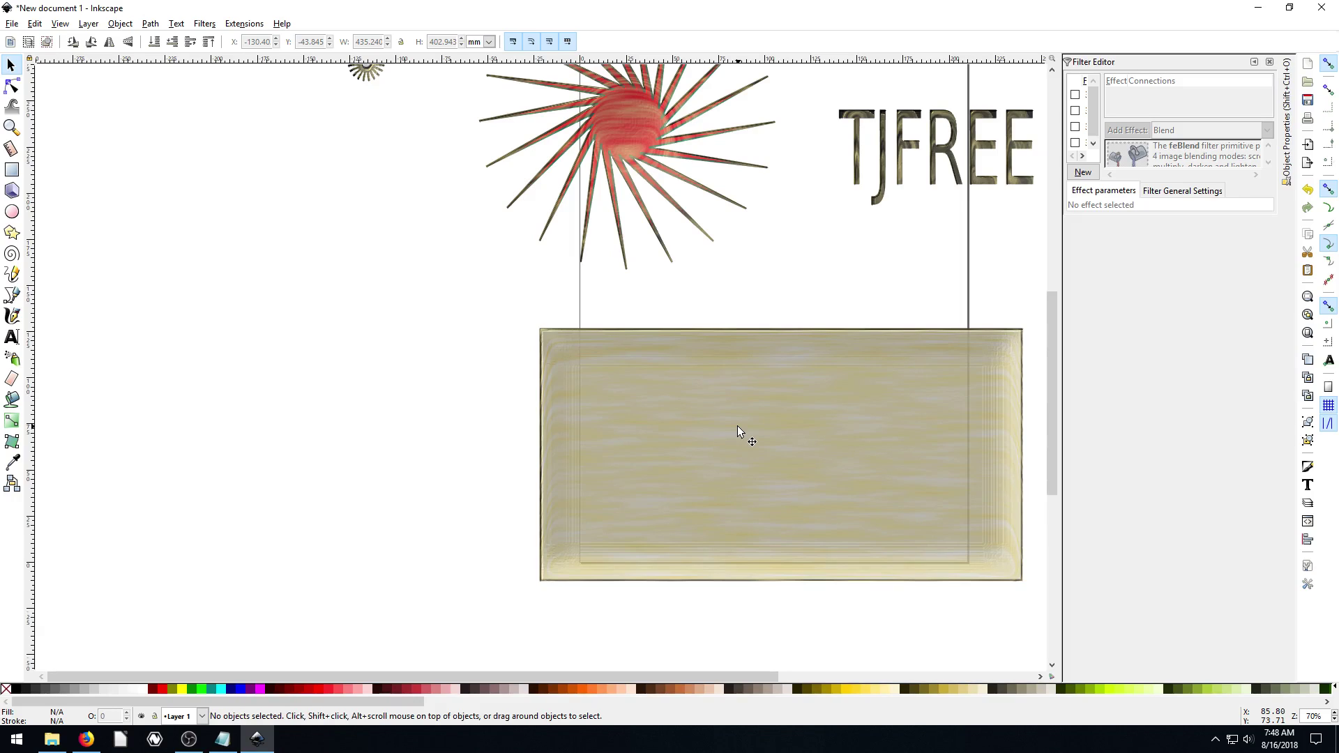
pyautogui.press('ctrl+KP_5')
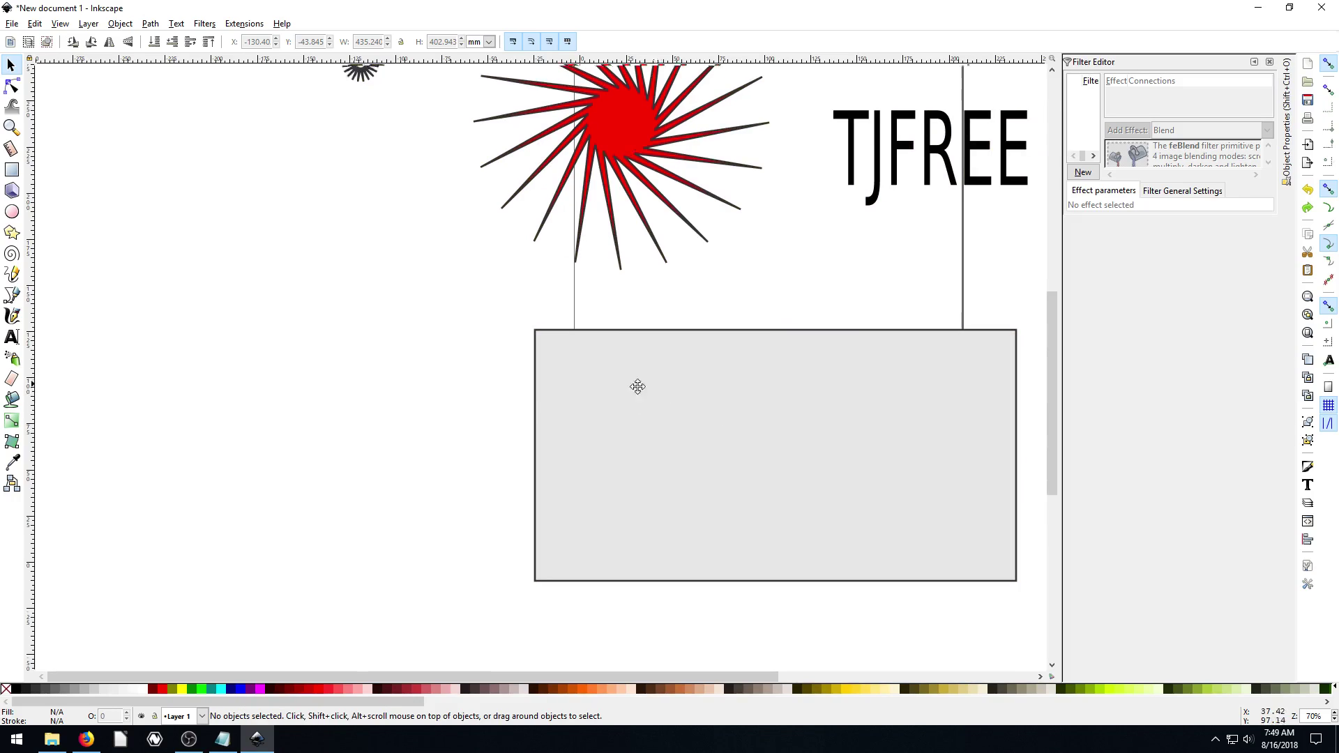
# Step: Select both stars, the TJFREE text and the rectangle, and apply the Lizard Skin material filter
pyautogui.scroll(1, 634, 383)
pyautogui.hscroll(2, 634, 383)
pyautogui.press('-')
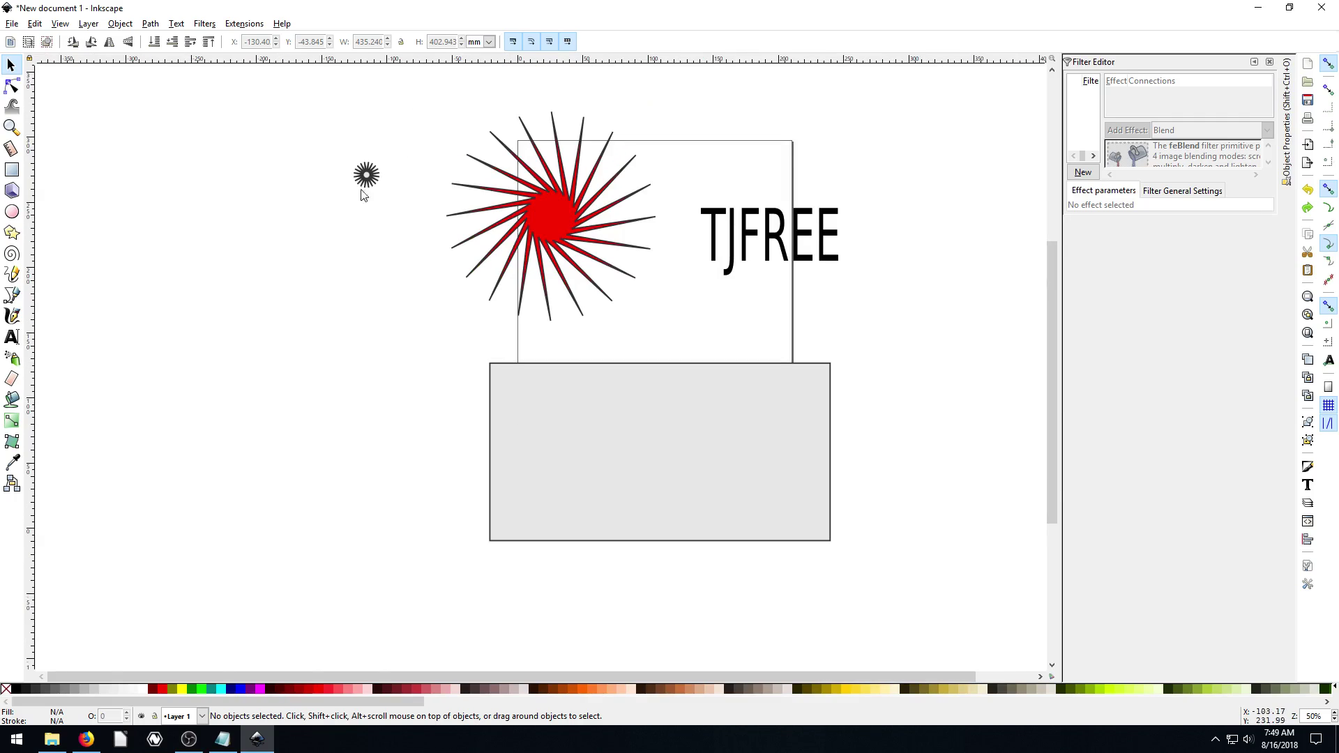
pyautogui.moveTo(292, 89)
pyautogui.mouseDown()
pyautogui.moveTo(785, 400)
pyautogui.moveTo(906, 596)
pyautogui.mouseUp()
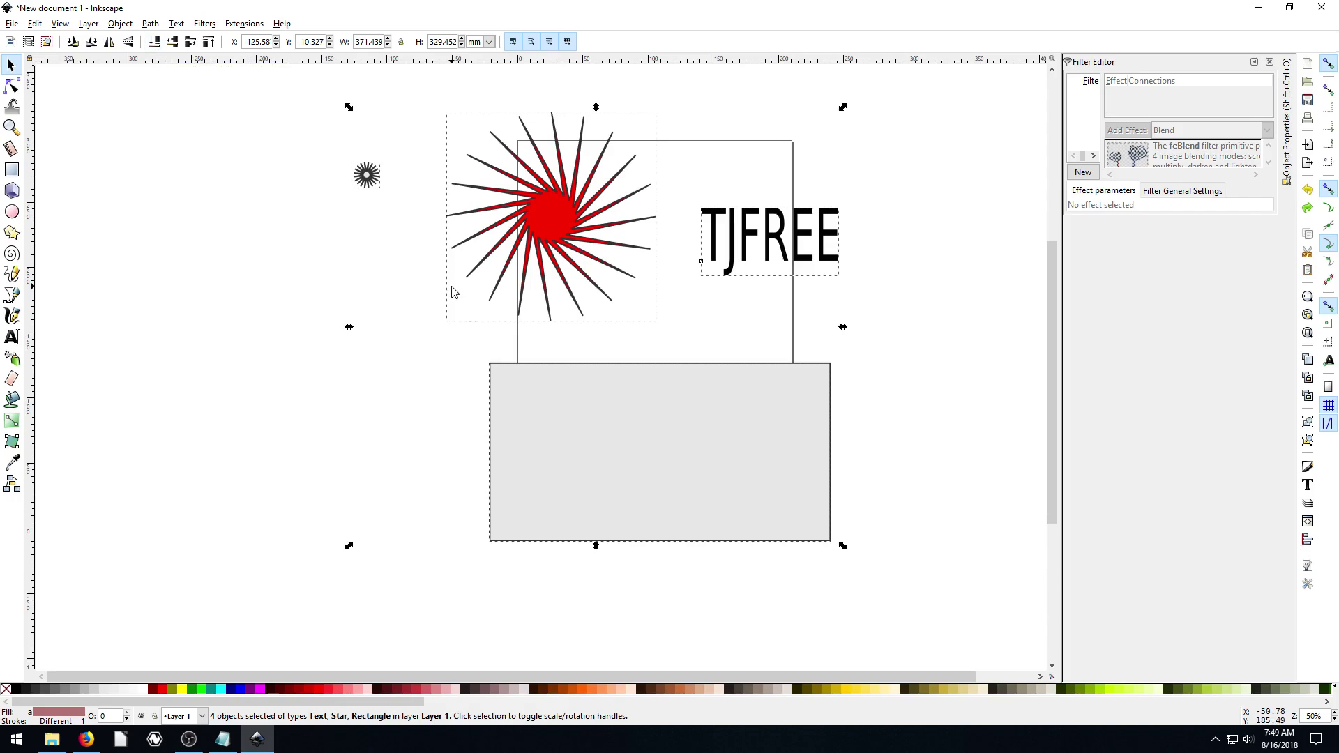
pyautogui.click(203, 25)
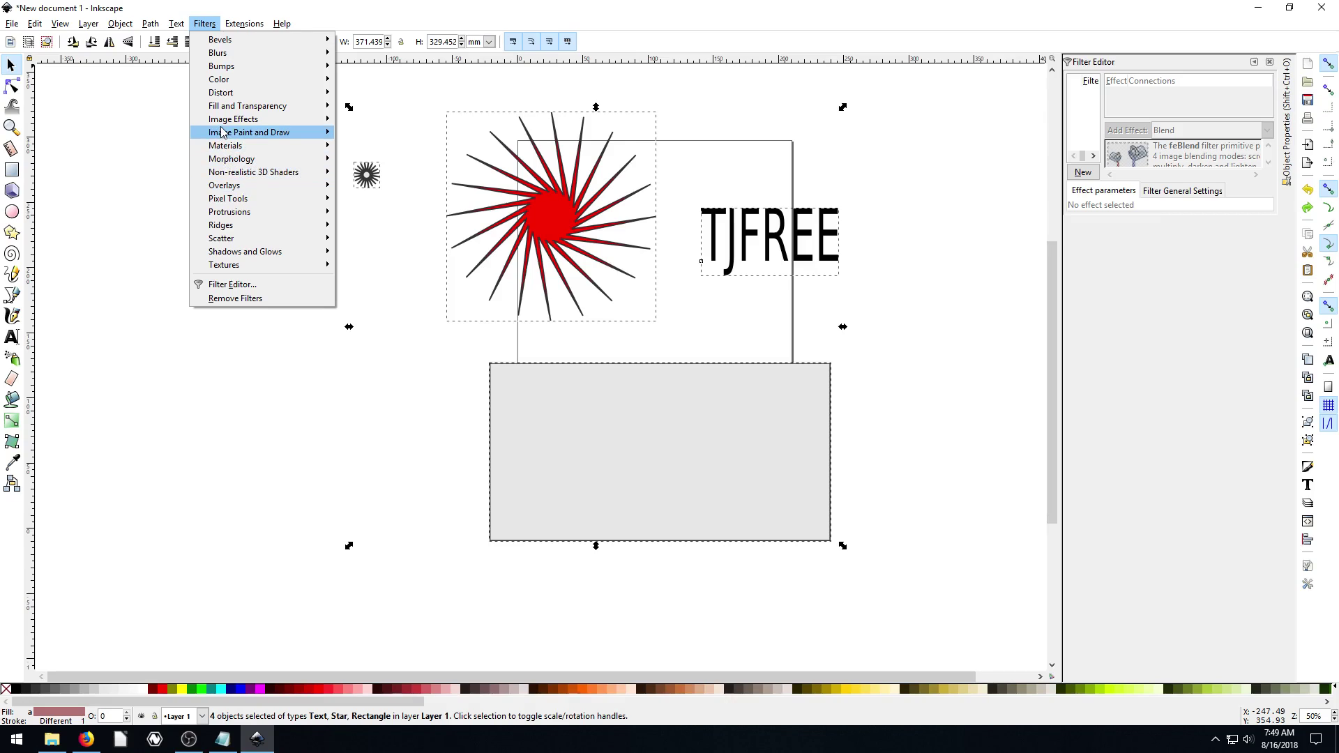
pyautogui.moveTo(224, 189)
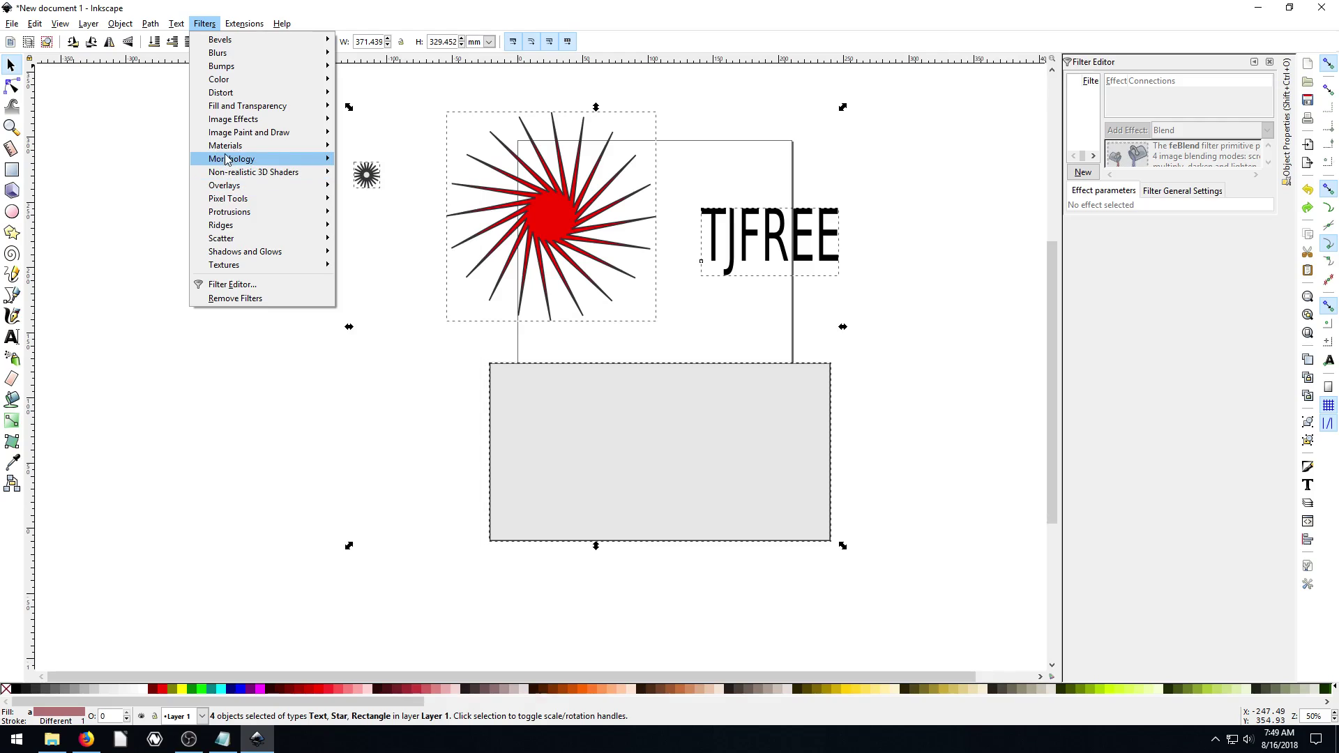
pyautogui.moveTo(231, 146)
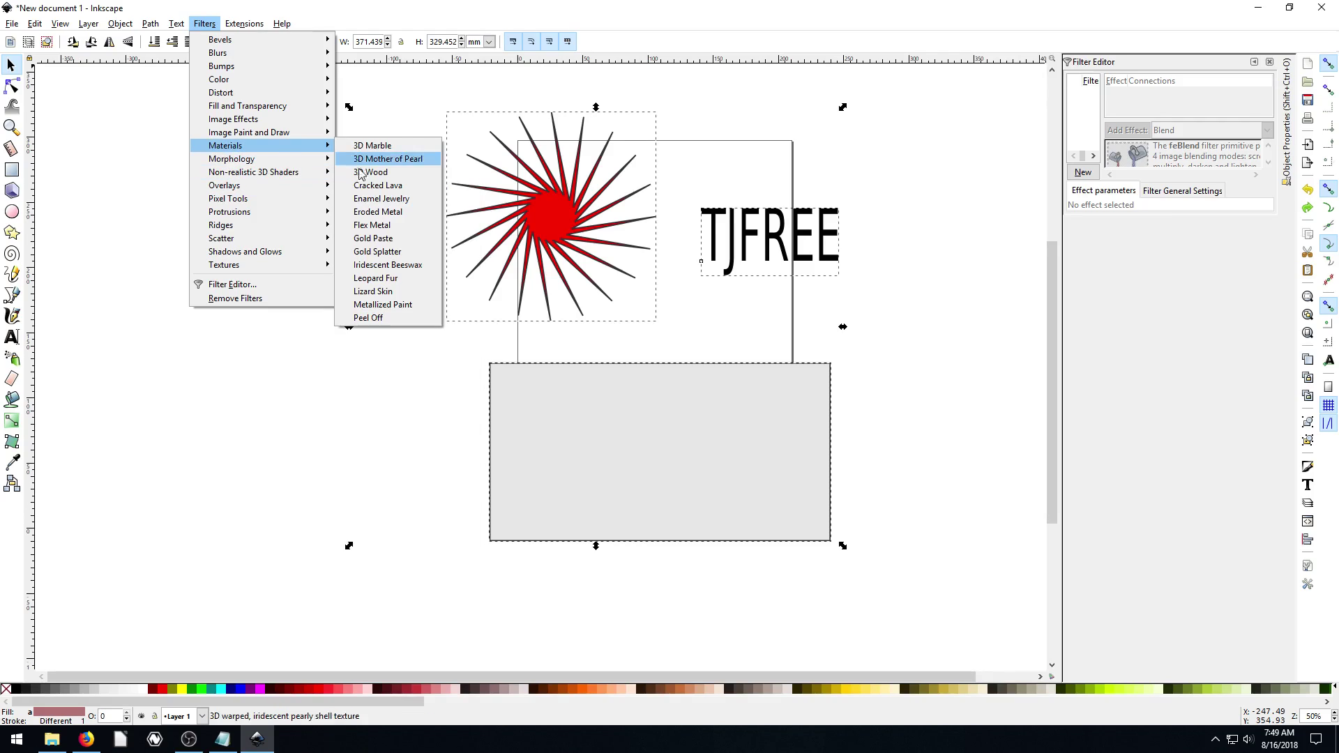
pyautogui.click(374, 296)
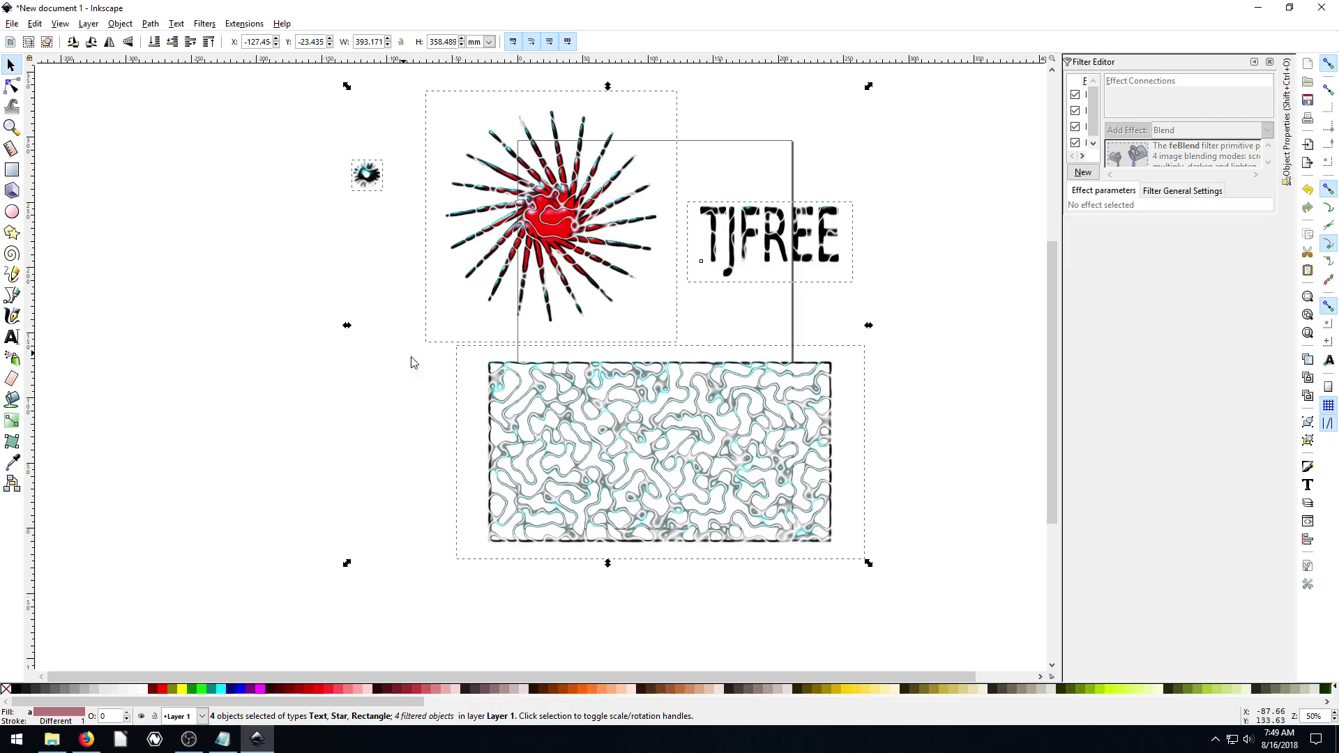
# Step: Examine the Lizard Skin texture on the red star's centre and spokes up close
pyautogui.click(266, 423)
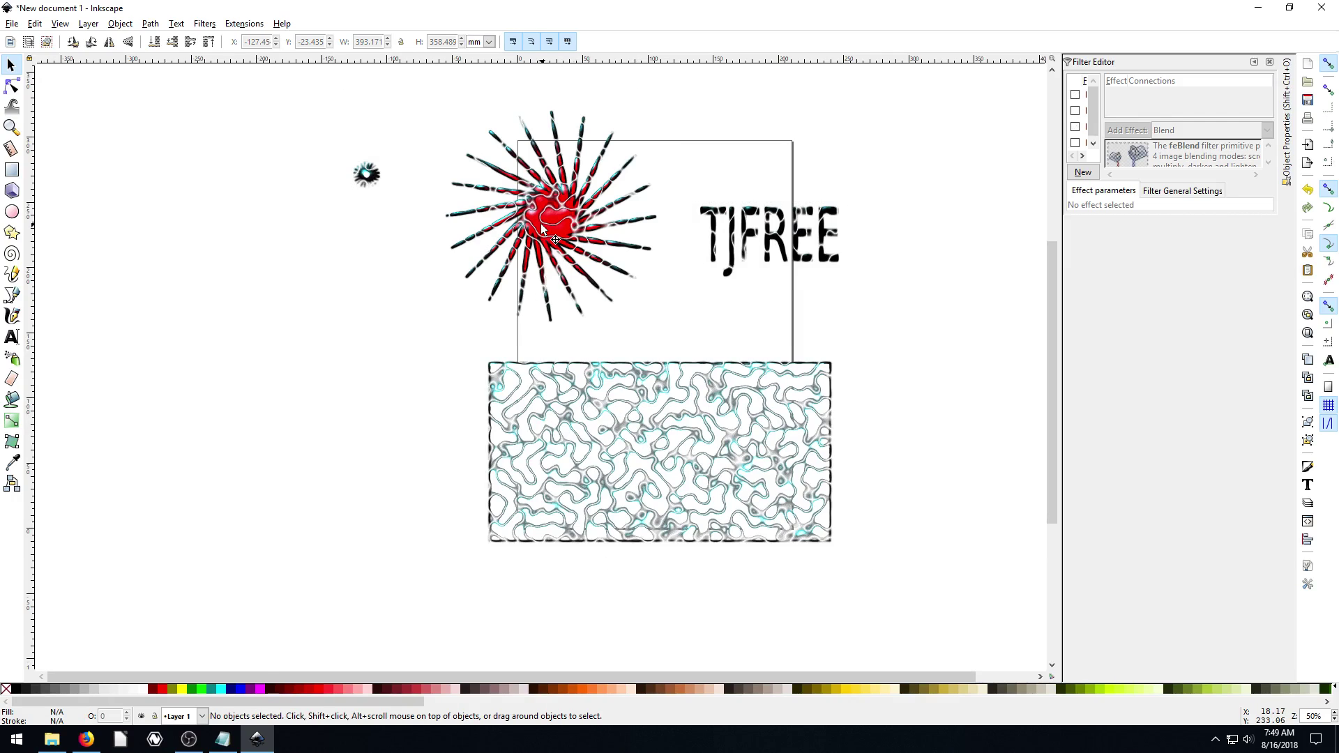
pyautogui.scroll(2, 541, 223)
pyautogui.scroll(8, 542, 223)
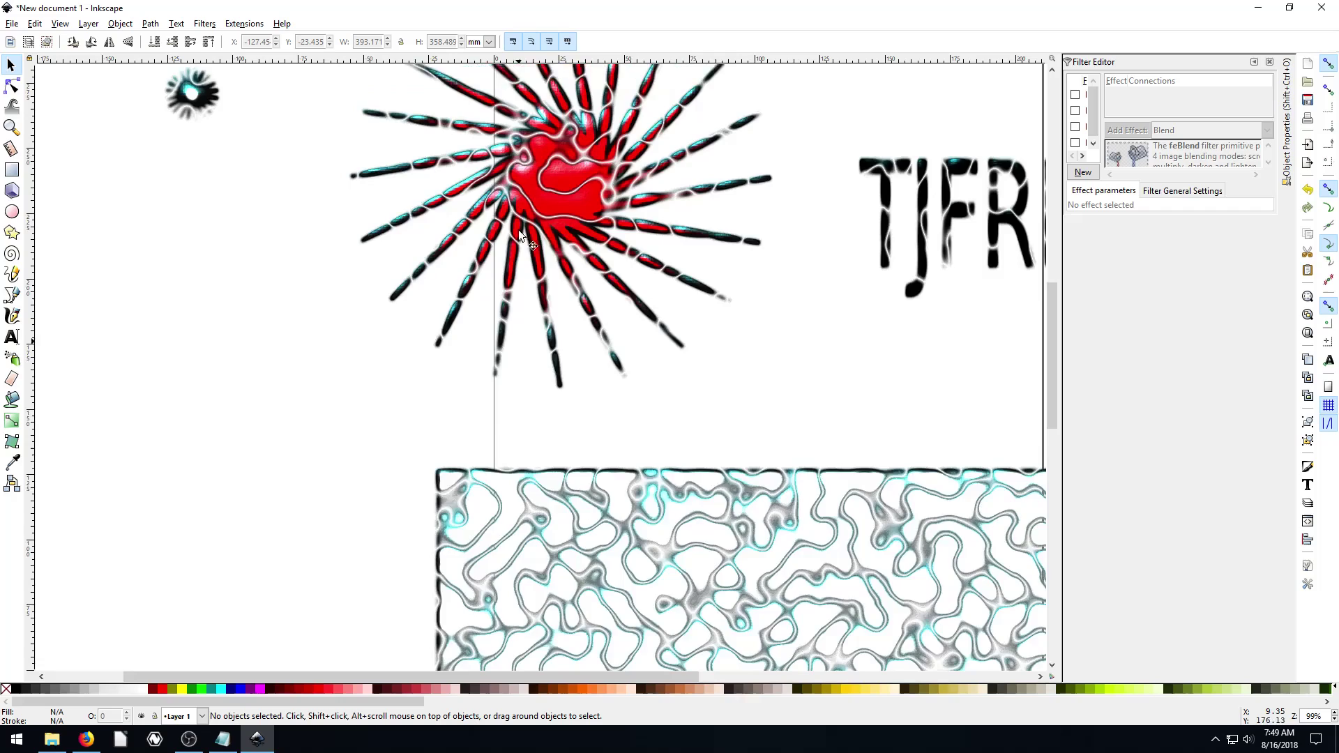
pyautogui.scroll(1, 598, 363)
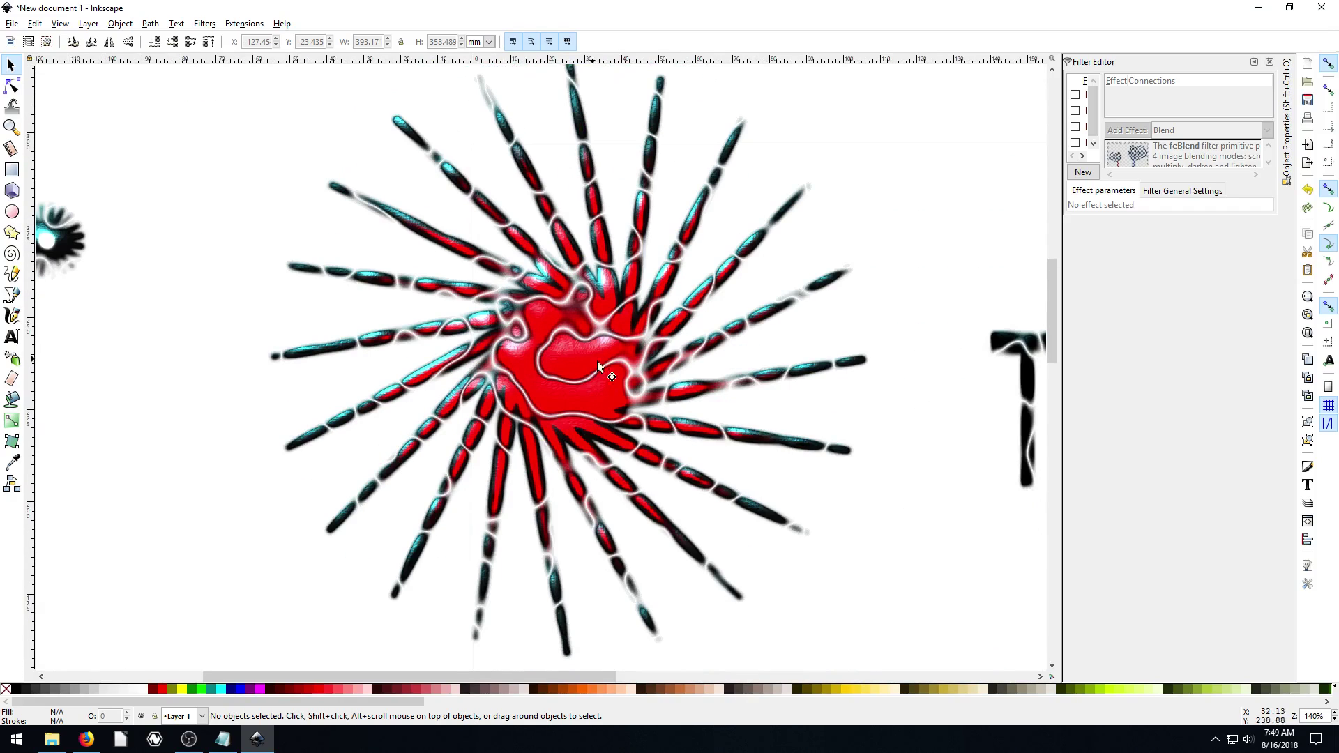
pyautogui.scroll(2, 459, 410)
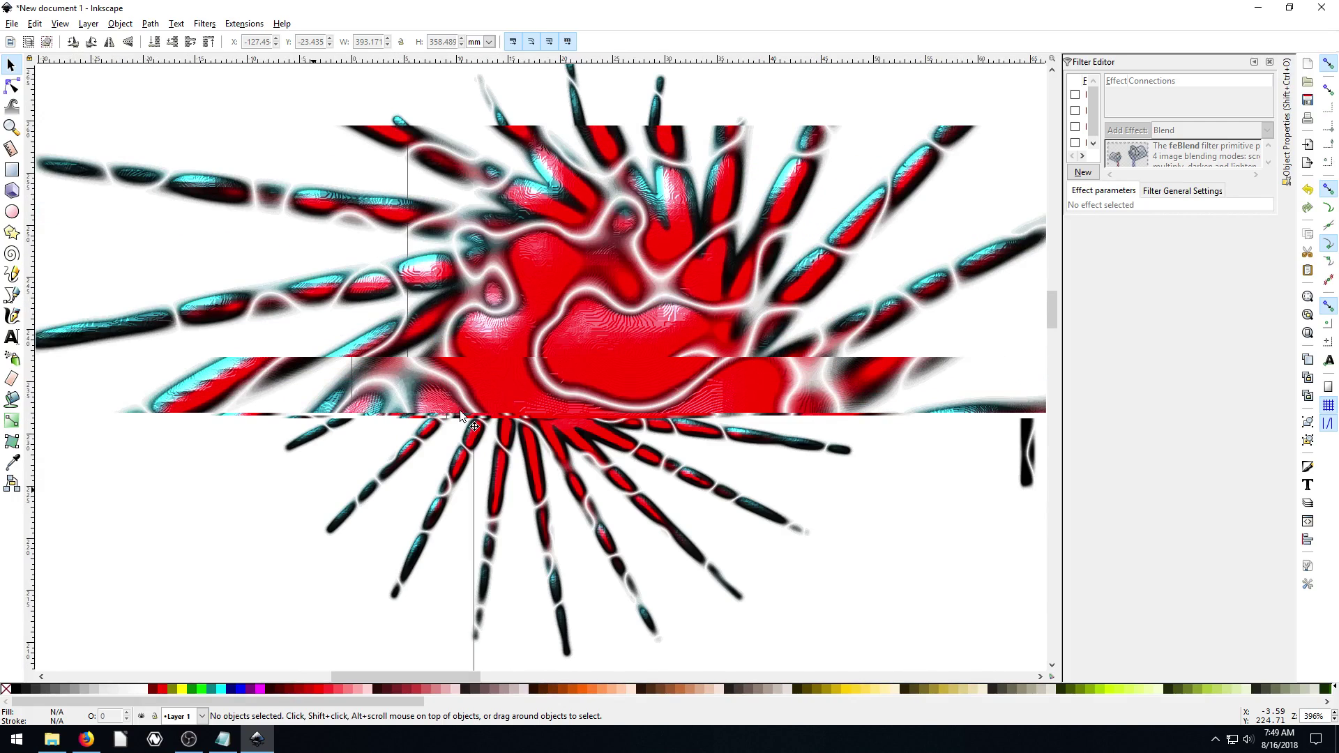
pyautogui.scroll(1, 362, 359)
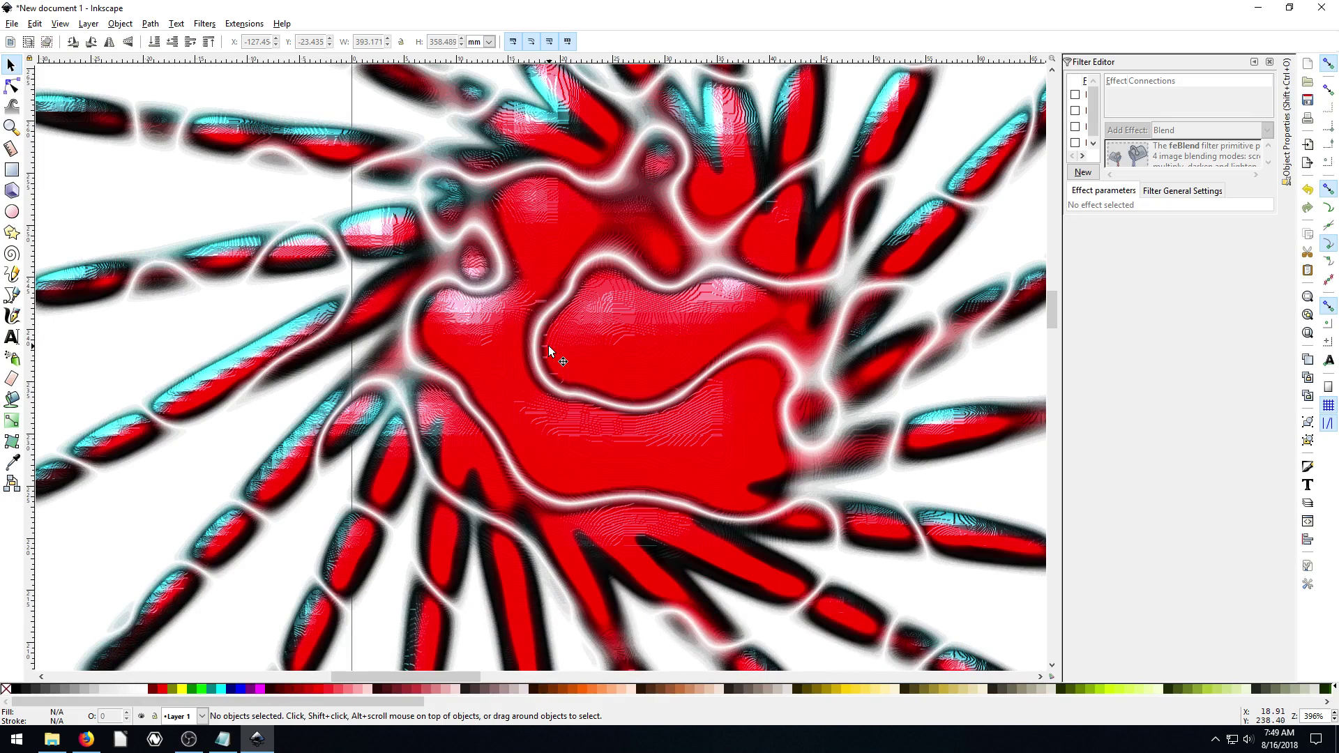
pyautogui.scroll(-6, 549, 345)
pyautogui.scroll(-6, 550, 351)
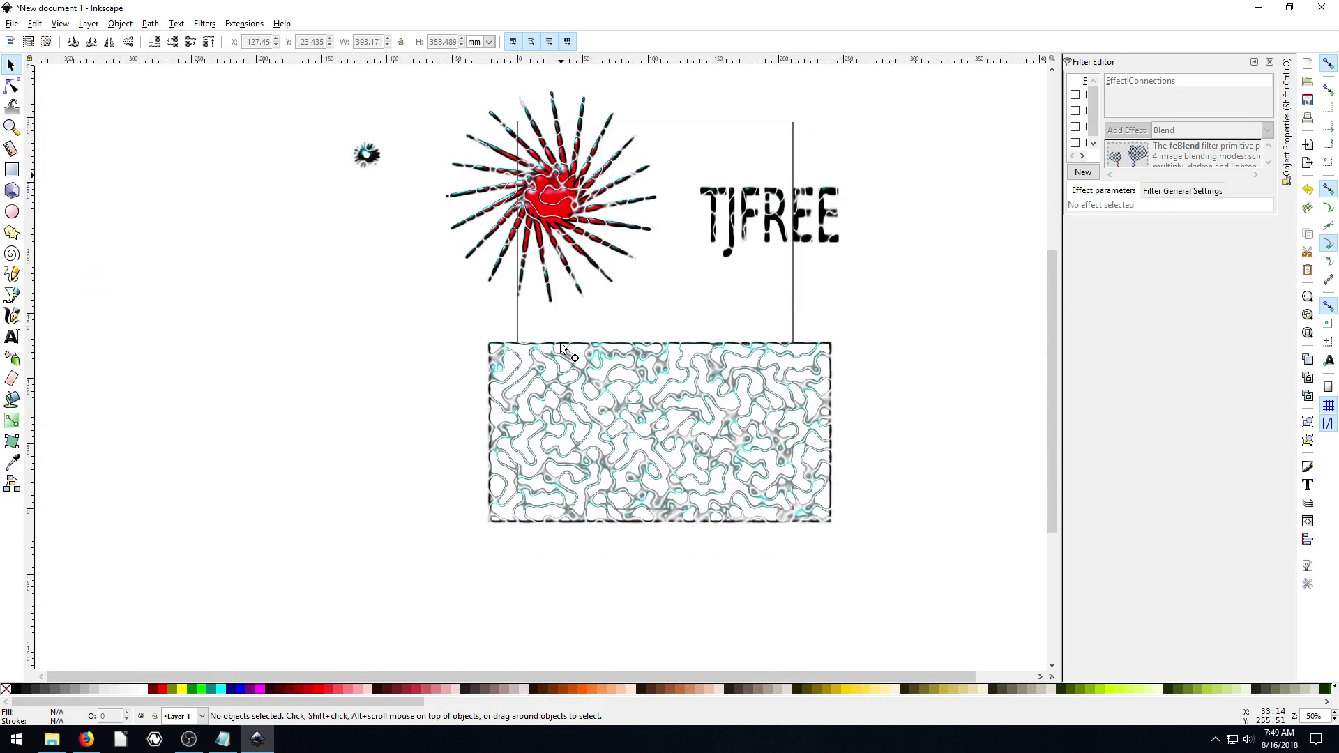
# Step: Undo the Lizard Skin filter on the samples
pyautogui.click(749, 216)
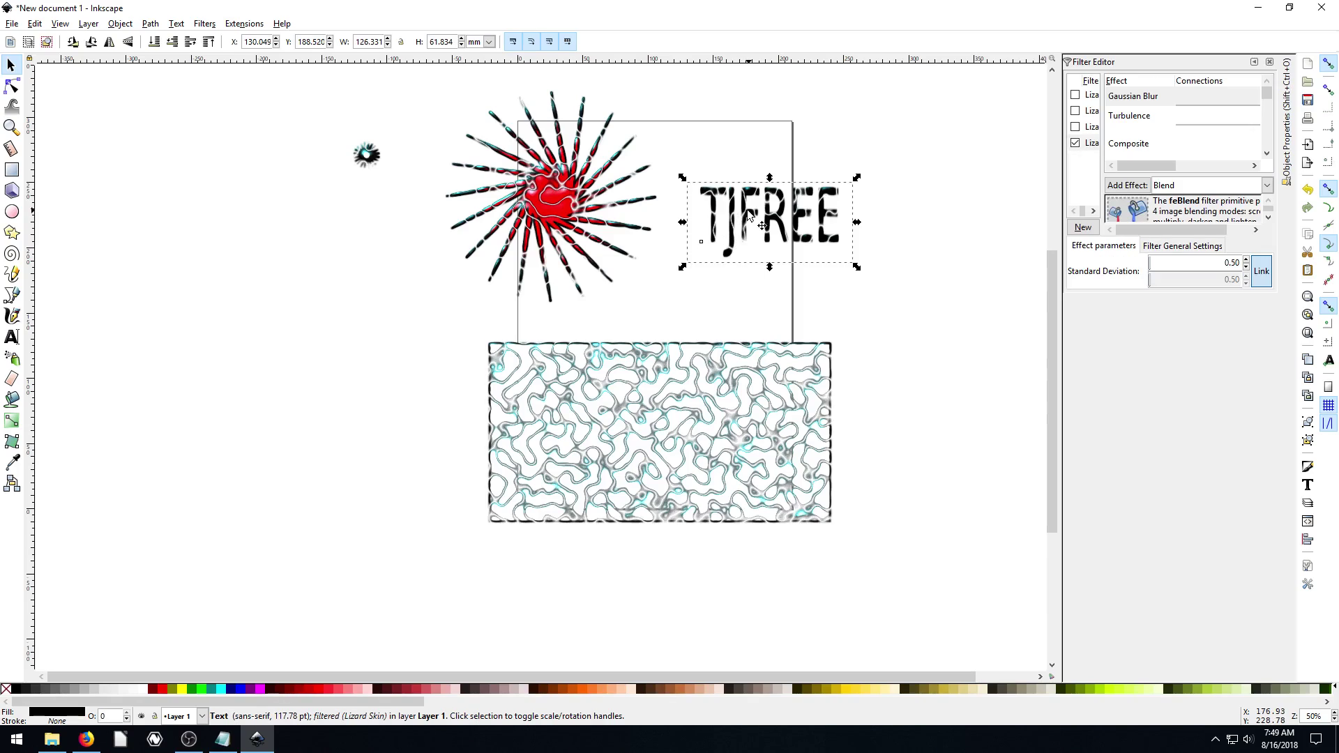
pyautogui.click(386, 303)
pyautogui.moveTo(310, 85); pyautogui.dragTo(781, 377)
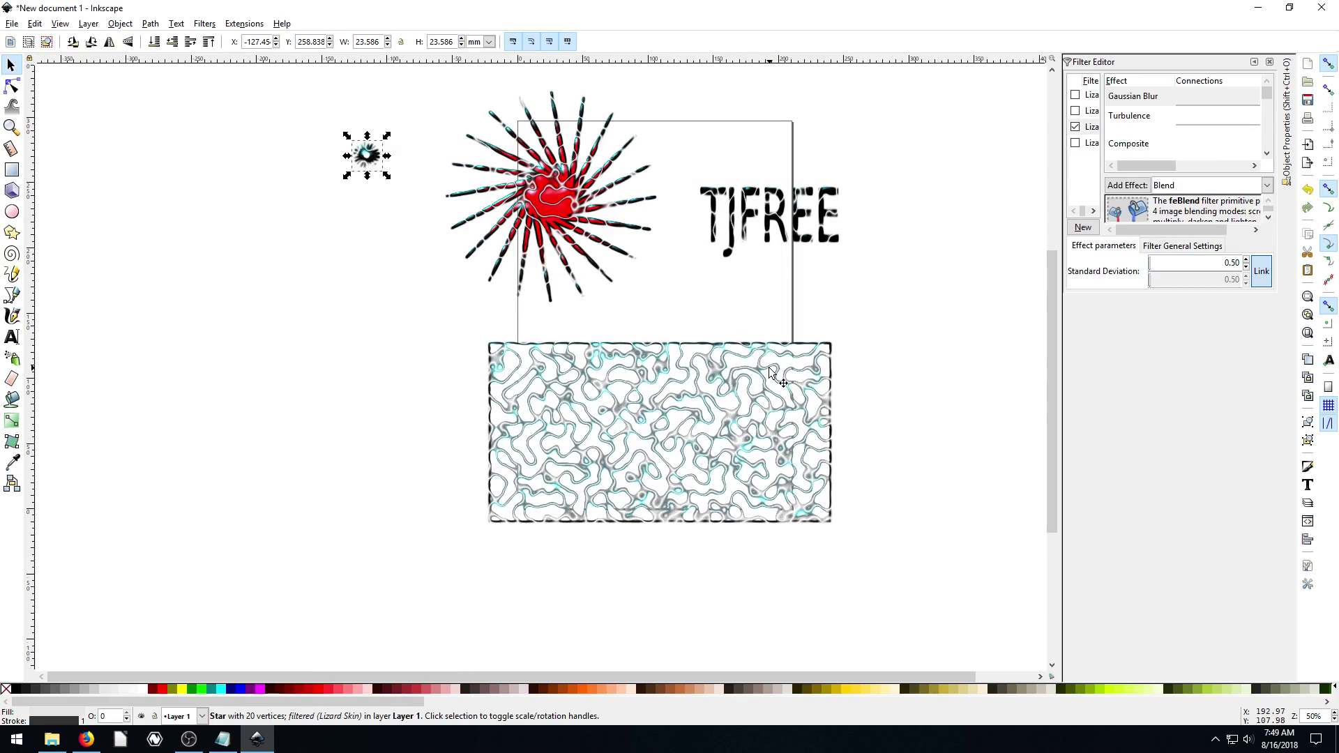
pyautogui.hotkey('ctrl', 'z')
# Step: Try the Clouds overlay filter on all four samples and undo it
pyautogui.click(303, 85)
pyautogui.moveTo(302, 85); pyautogui.dragTo(907, 571)
pyautogui.click(150, 23)
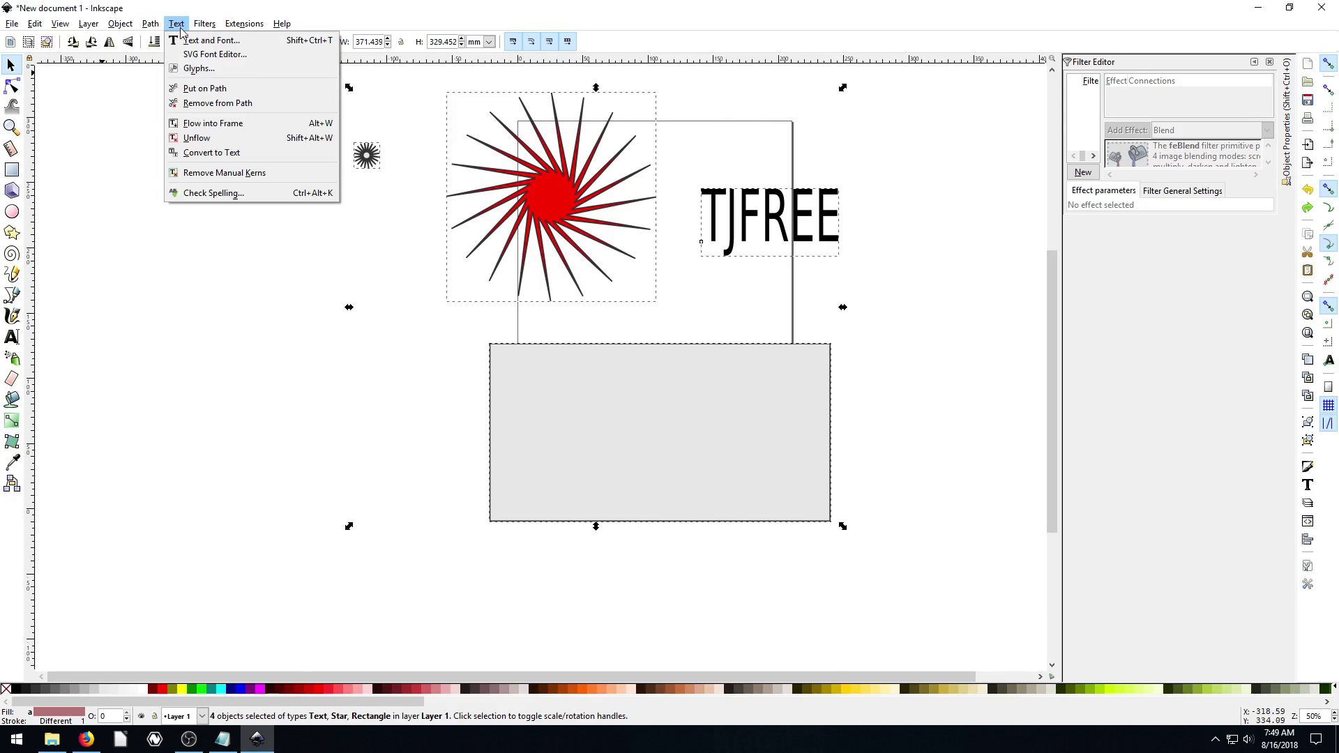
pyautogui.moveTo(205, 23)
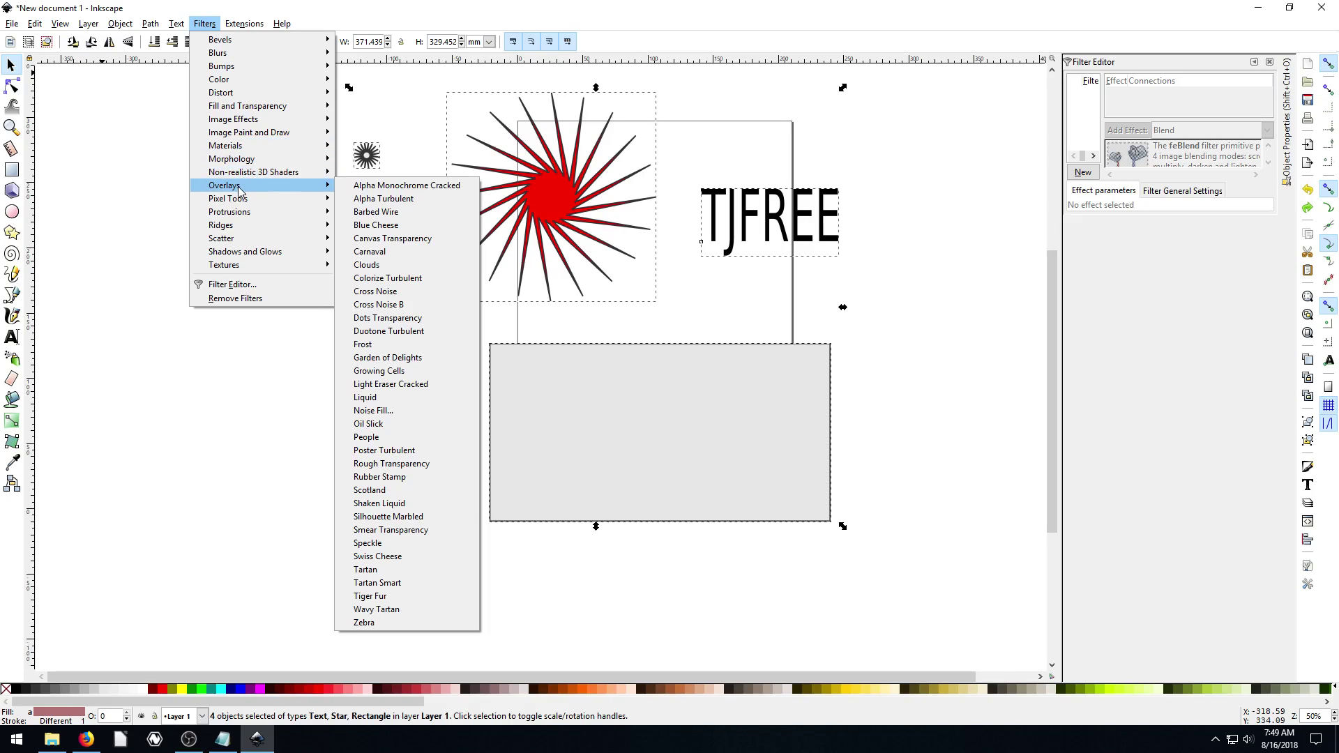
pyautogui.click(370, 266)
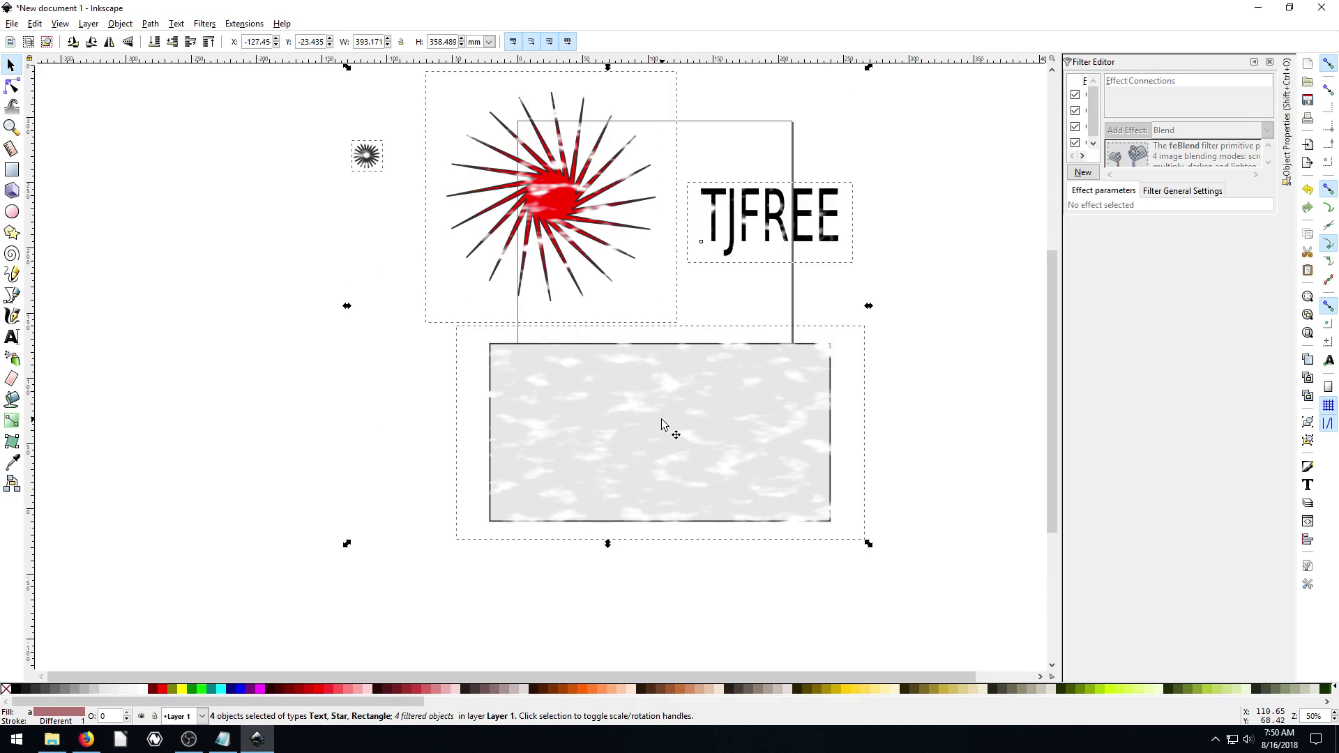
pyautogui.hotkey('ctrl', 'z')
# Step: Apply the Scotland overlay filter to both stars, the text and the rectangle
pyautogui.click(204, 23)
pyautogui.moveTo(164, 33)
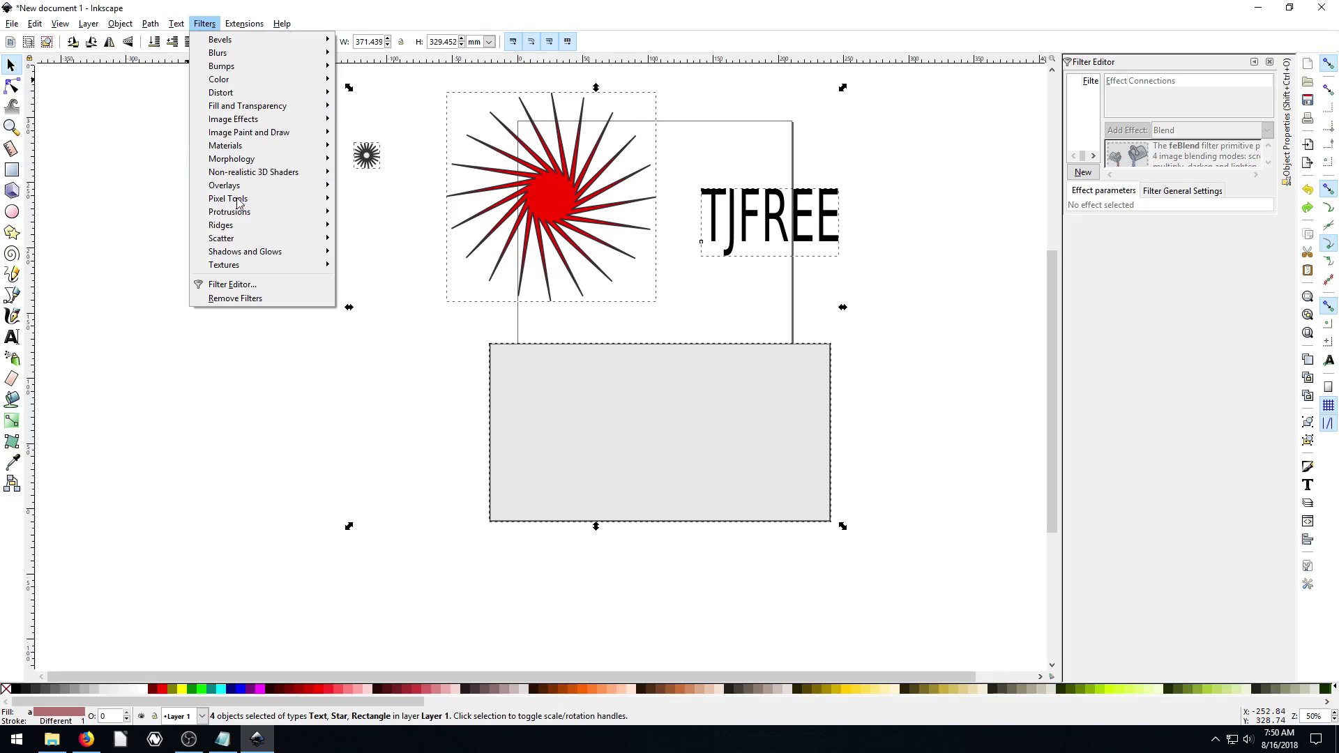
pyautogui.moveTo(228, 187)
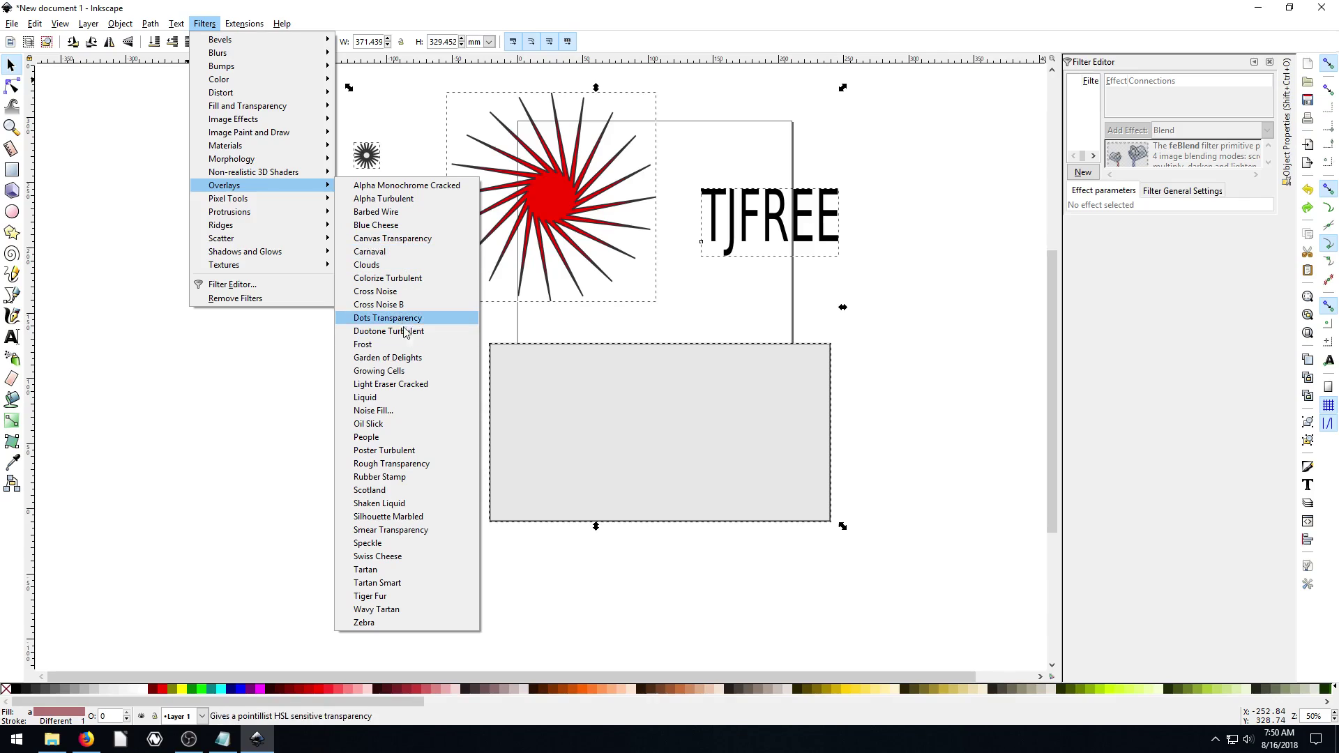
pyautogui.click(370, 490)
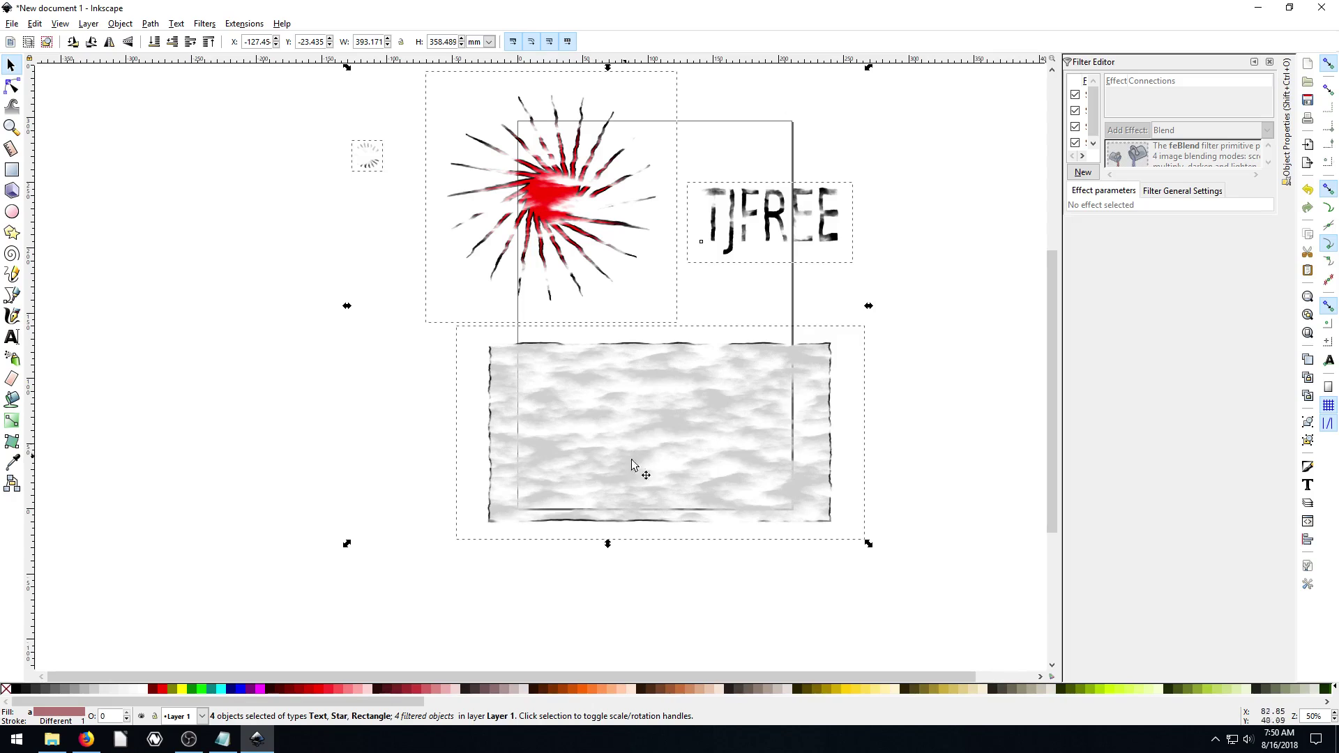
# Step: Select the Scotland-filtered rectangle and adjust the horizontal base frequency of its fractal noise turbulence
pyautogui.scroll(2, 661, 501)
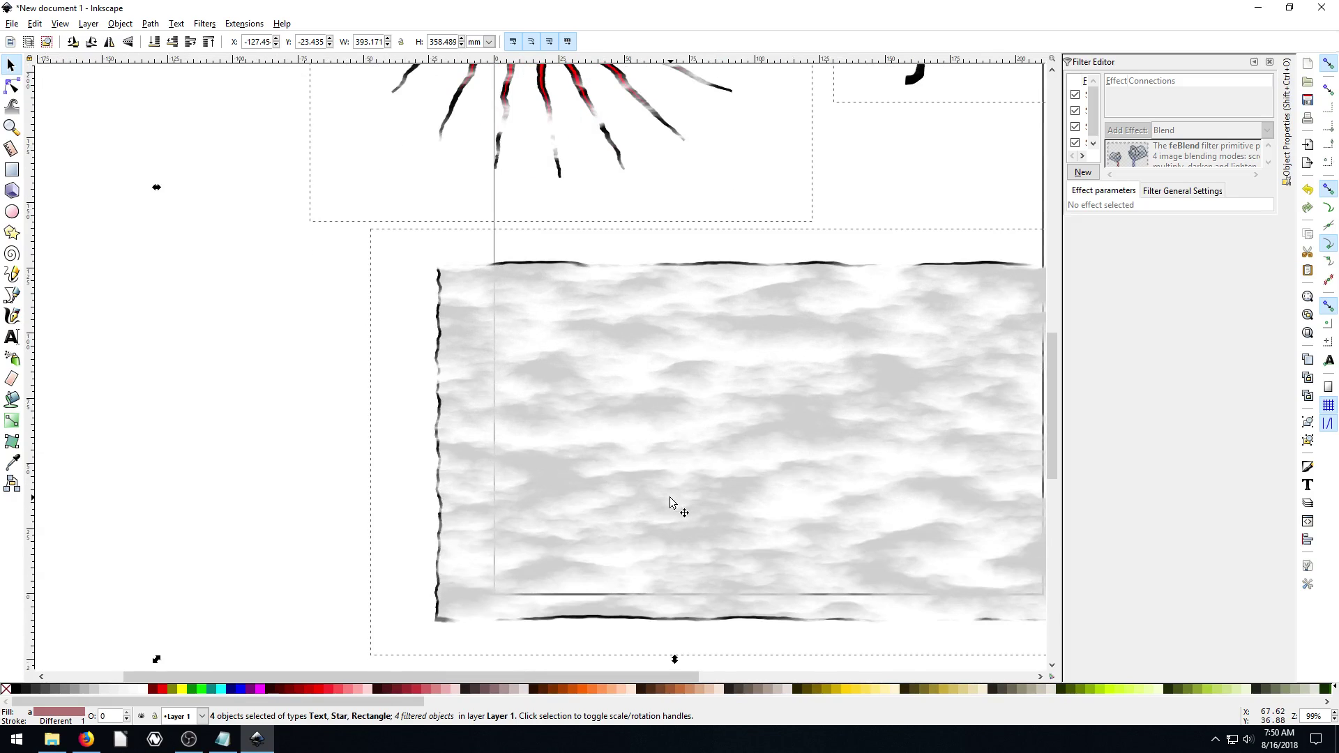
pyautogui.scroll(1, 669, 497)
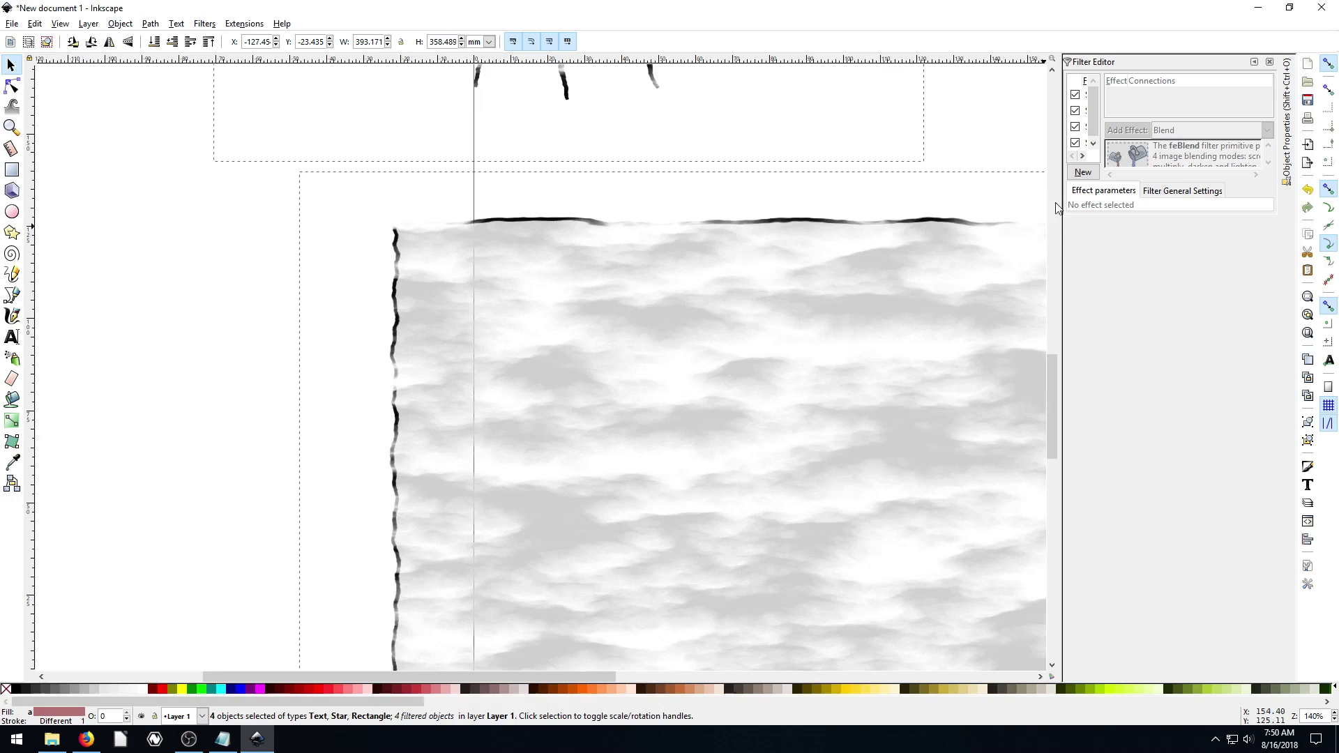
pyautogui.click(559, 390)
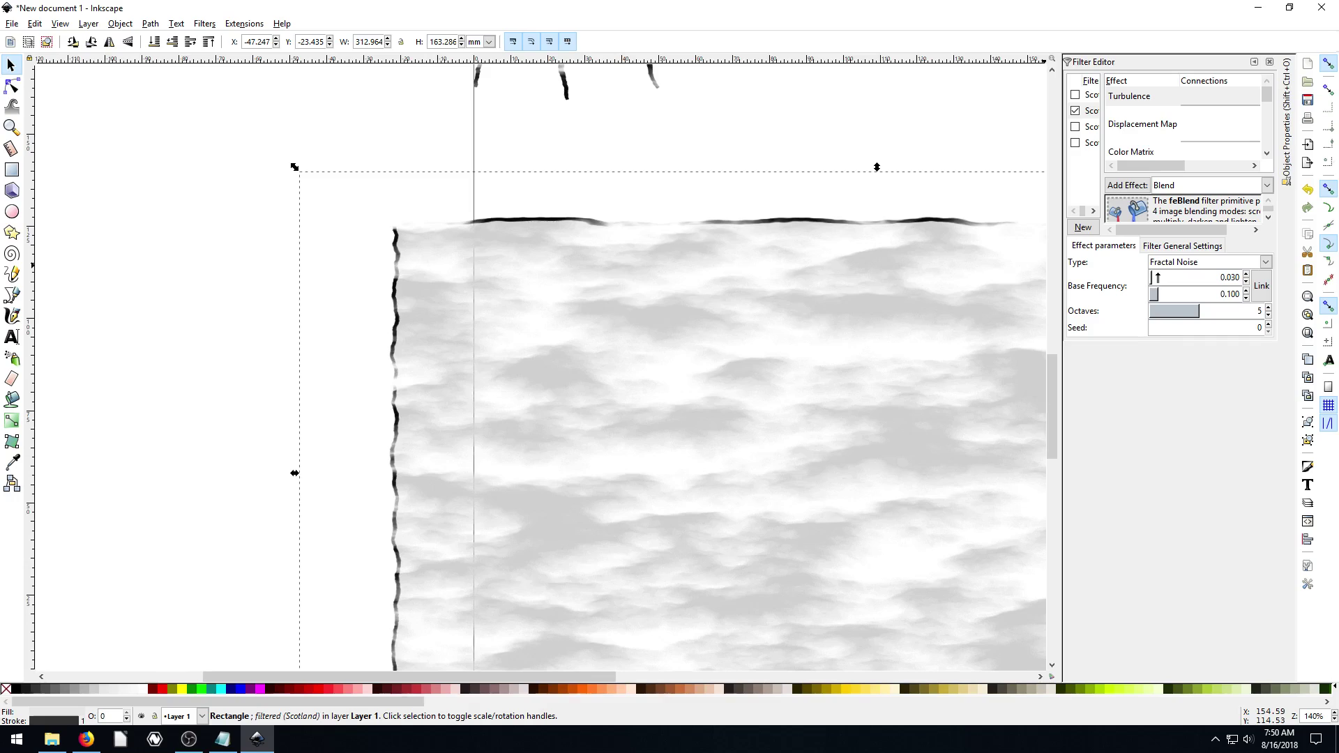
pyautogui.moveTo(1158, 277); pyautogui.dragTo(1158, 277)
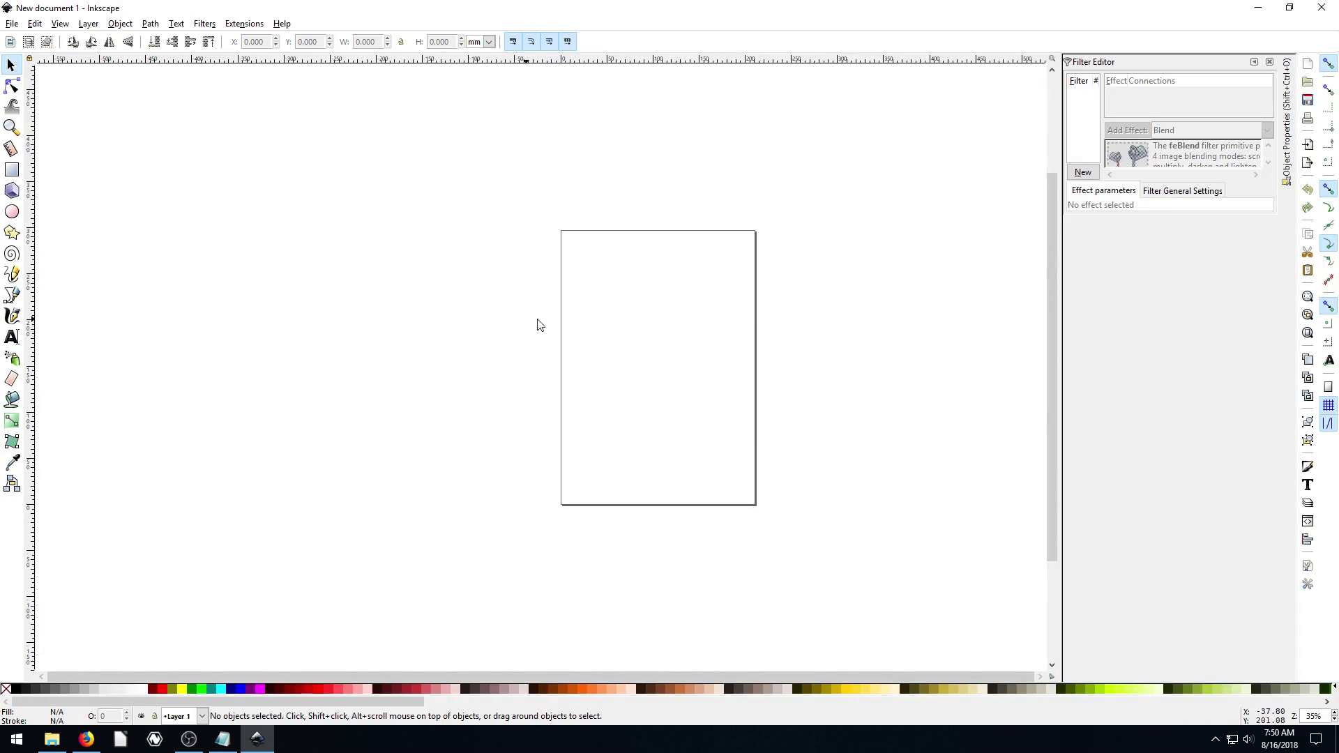
# Step: In the blank document, draw a rectangle about 234 by 146 mm over the page's lower half and fill it very light grey
pyautogui.moveTo(625, 325); pyautogui.dragTo(572, 321)
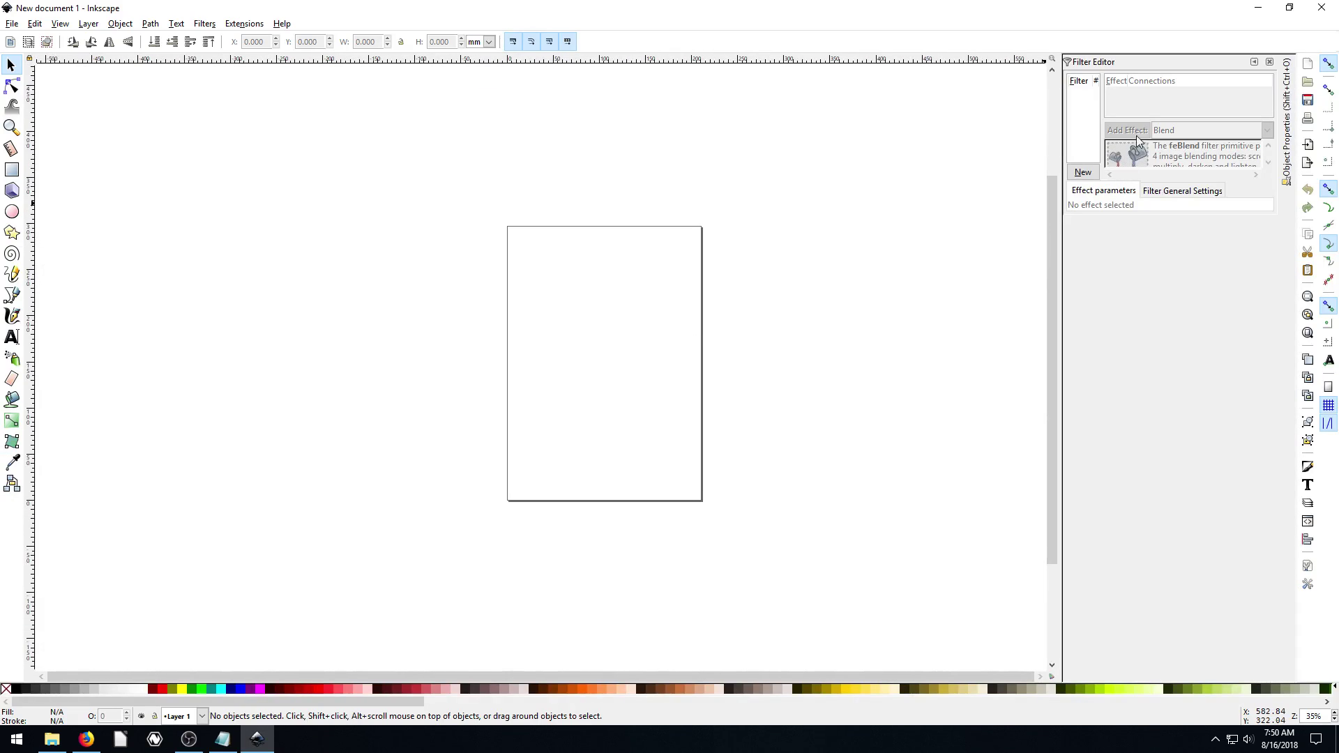
pyautogui.click(12, 170)
pyautogui.moveTo(499, 380); pyautogui.dragTo(716, 515)
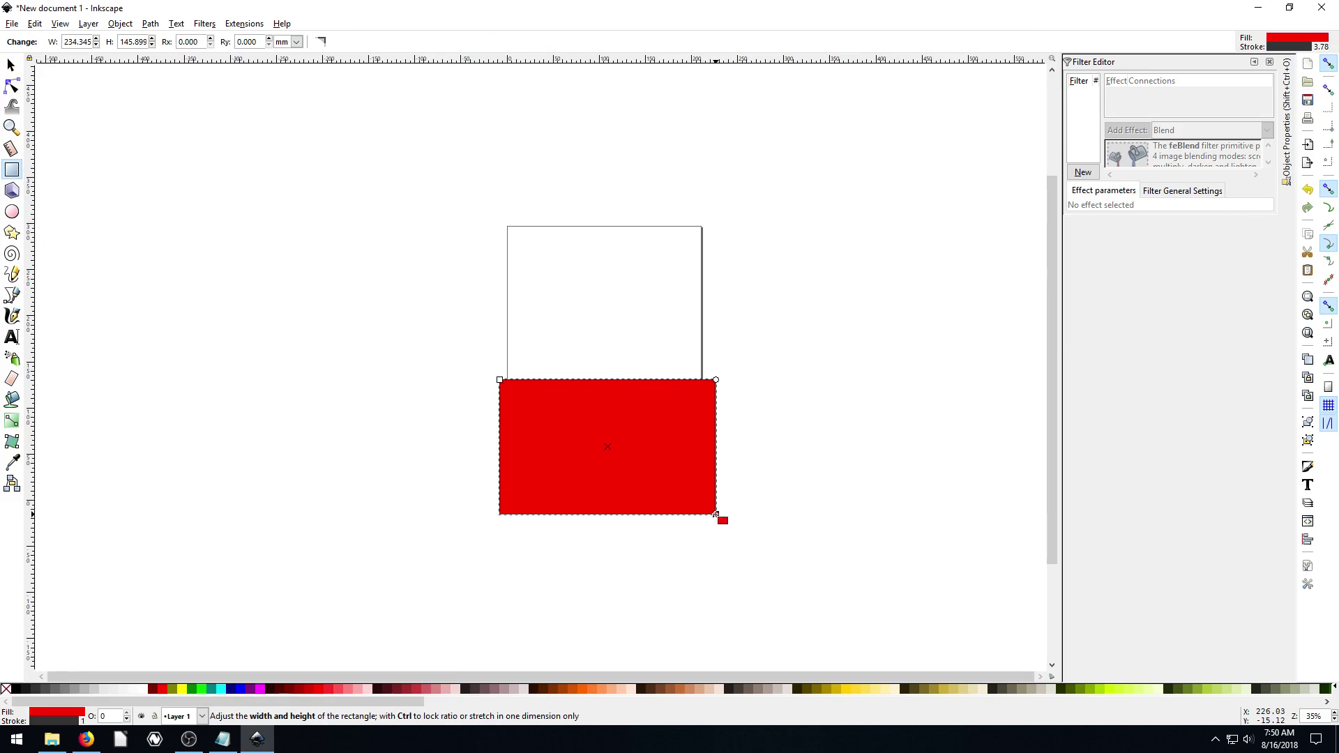
pyautogui.click(144, 690)
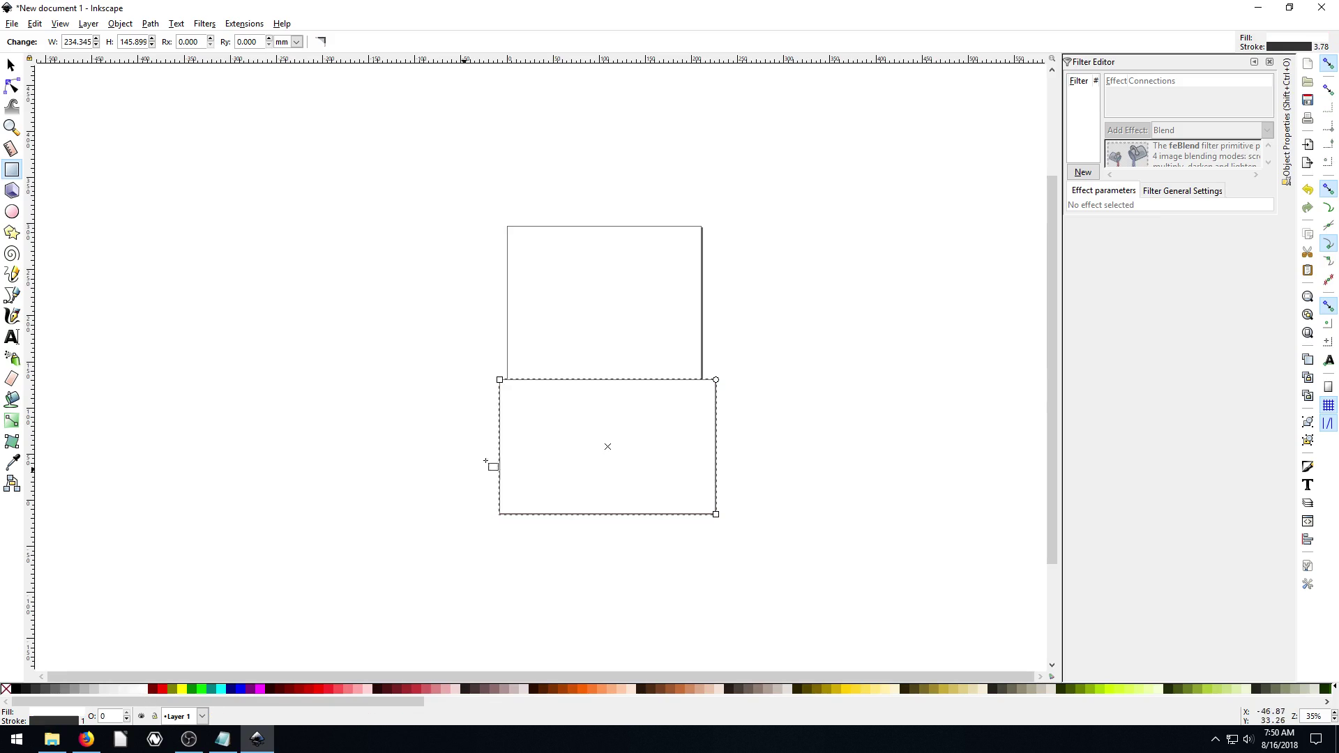
pyautogui.click(133, 690)
# Step: Draw a small rectangle near the centre of the large grey one, and switch to the Select tool
pyautogui.moveTo(623, 435); pyautogui.dragTo(604, 415)
pyautogui.click(567, 400)
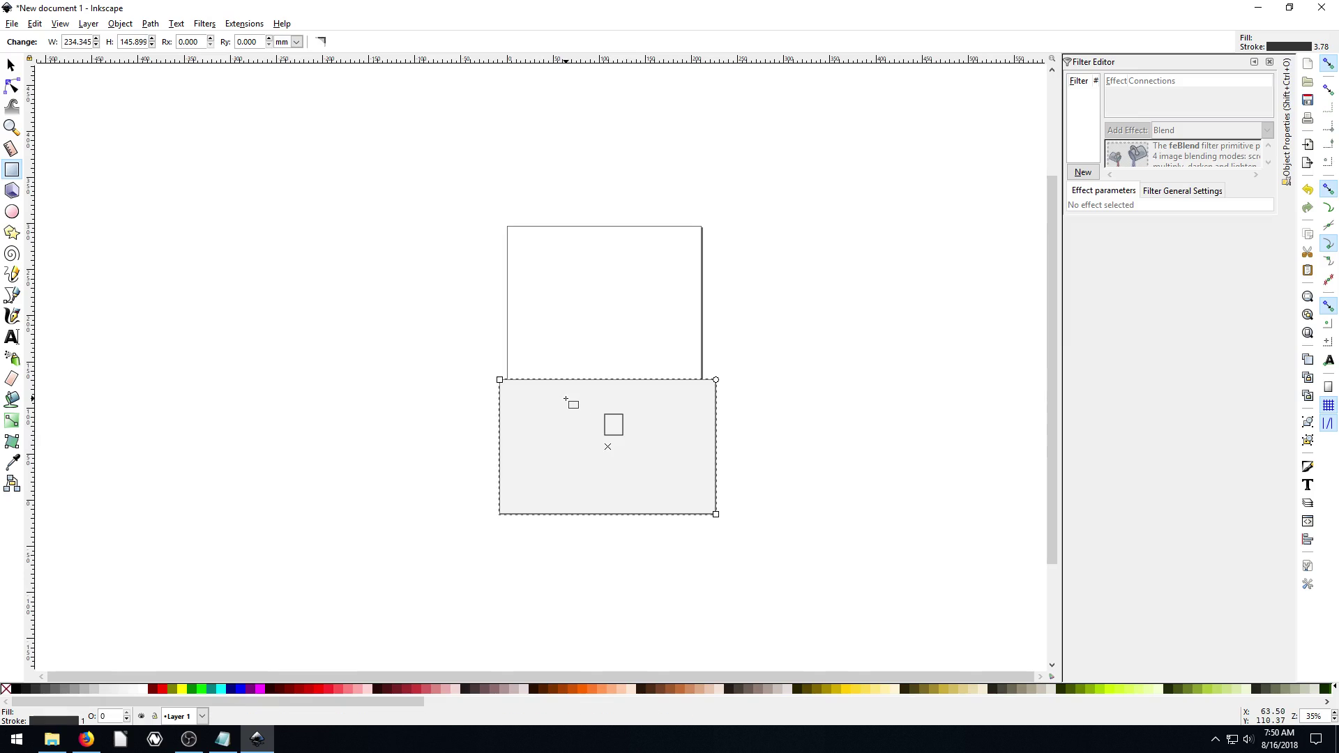
pyautogui.click(11, 66)
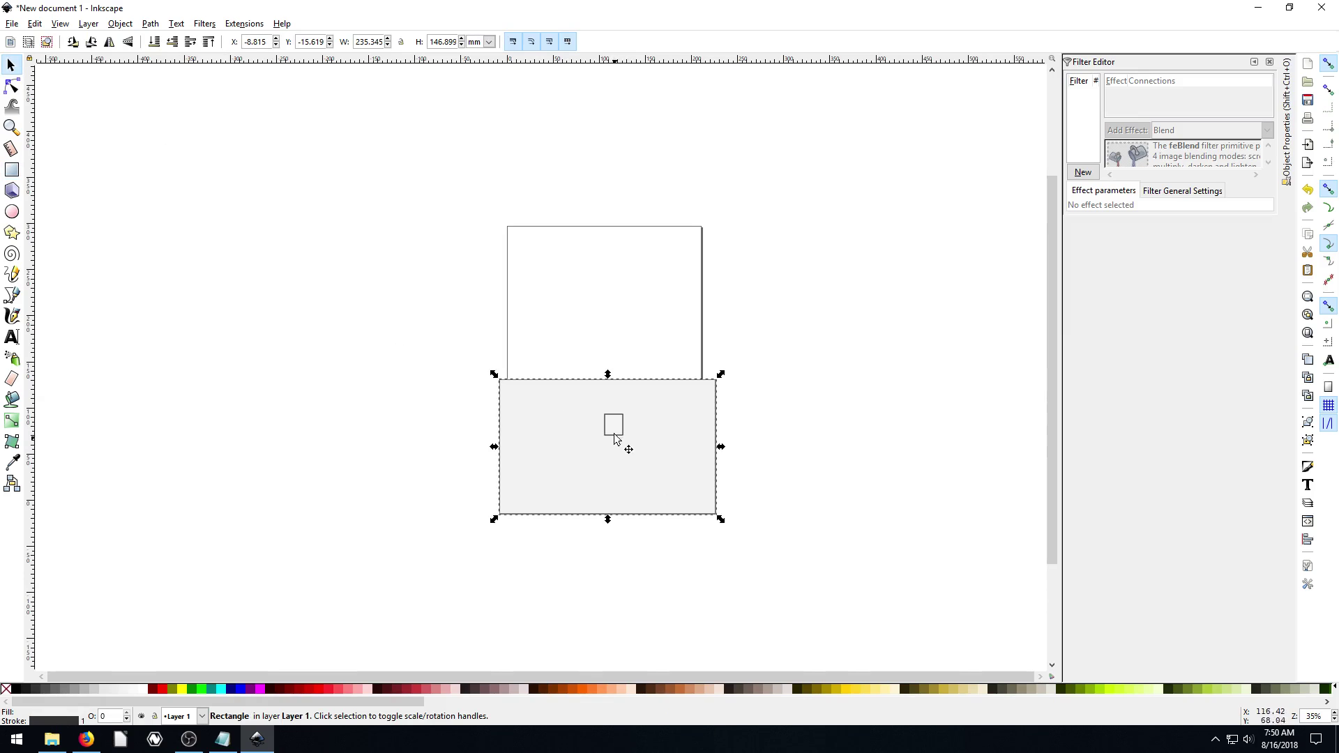
# Step: Move the small rectangle up onto the page's upper half and stretch the large grey rectangle upward to about 320 mm high
pyautogui.moveTo(610, 423); pyautogui.dragTo(567, 322)
pyautogui.click(614, 385)
pyautogui.moveTo(610, 376); pyautogui.dragTo(608, 217)
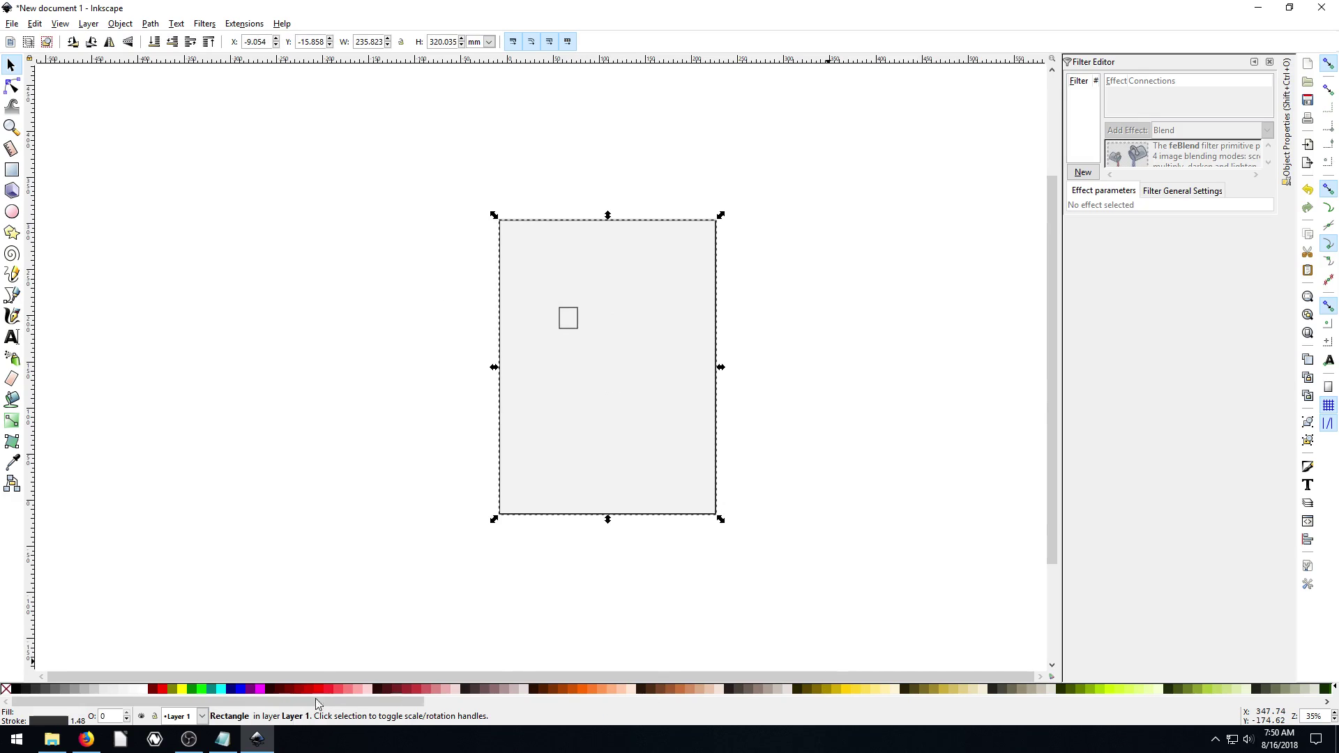
# Step: Check the filter list in the Notepad notes and delete the small rectangle from the drawing
pyautogui.click(221, 743)
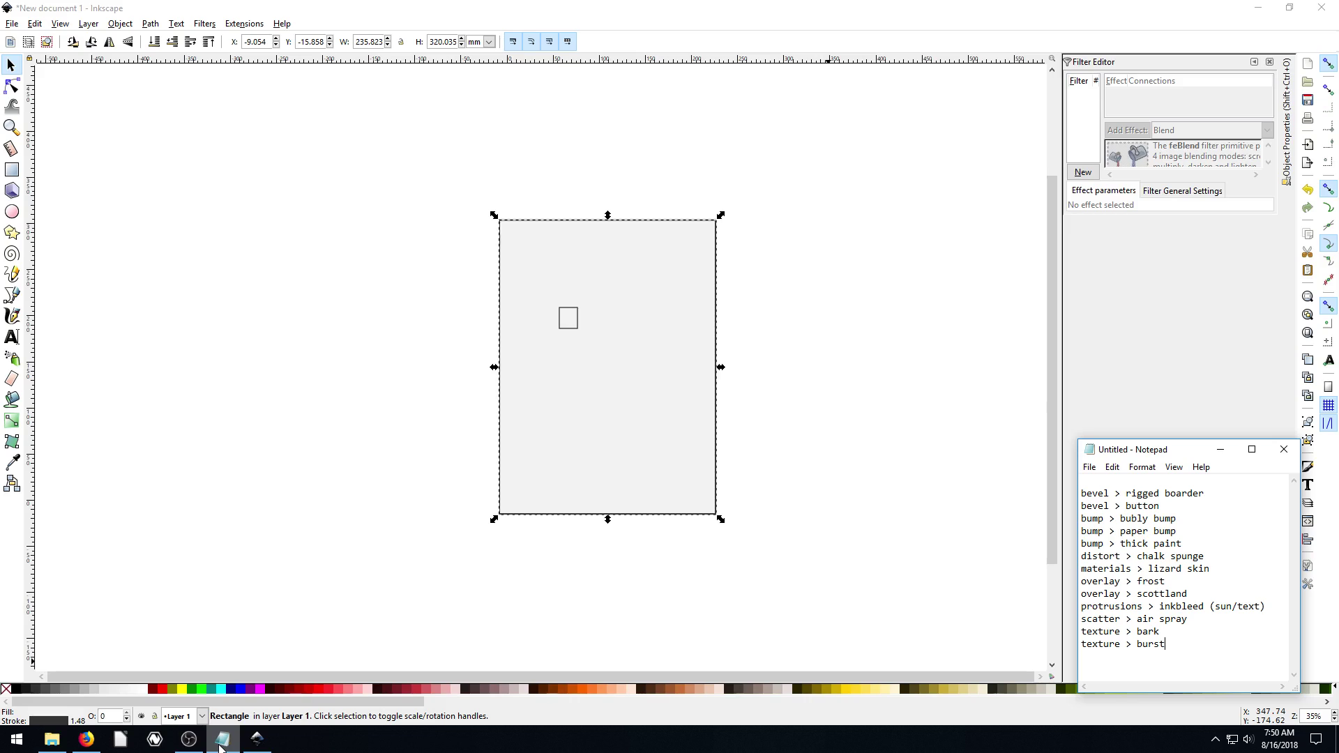
pyautogui.click(221, 743)
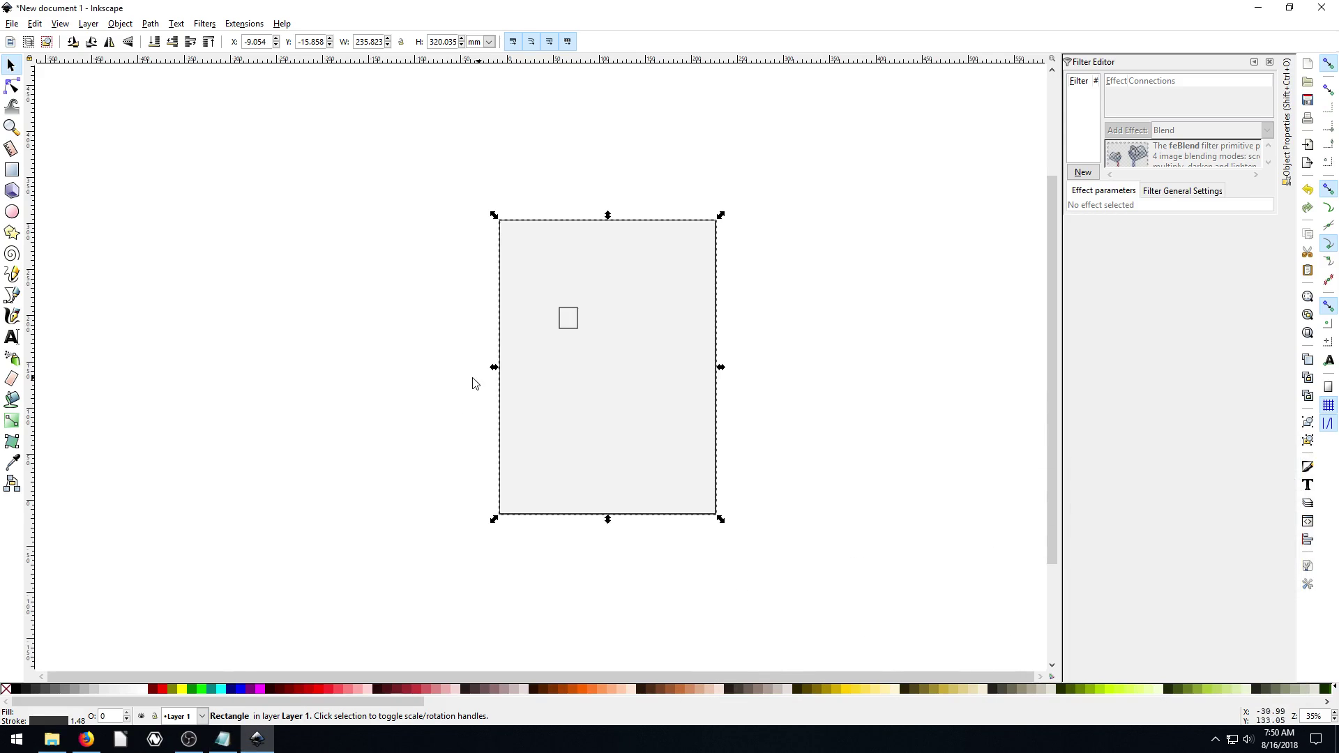
pyautogui.click(401, 415)
pyautogui.click(567, 330)
pyautogui.press('Escape')
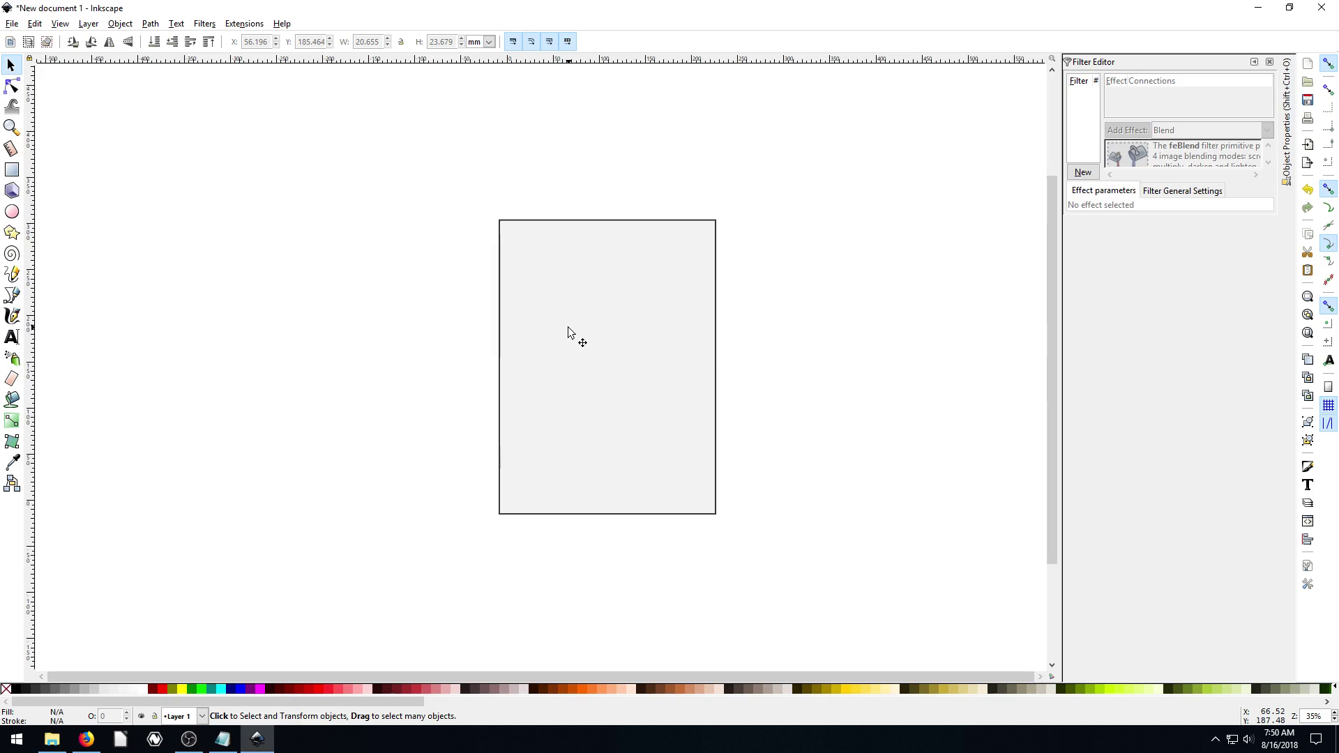
# Step: Apply the Frost overlay filter to the large grey rectangle
pyautogui.press('Tab')
pyautogui.click(149, 25)
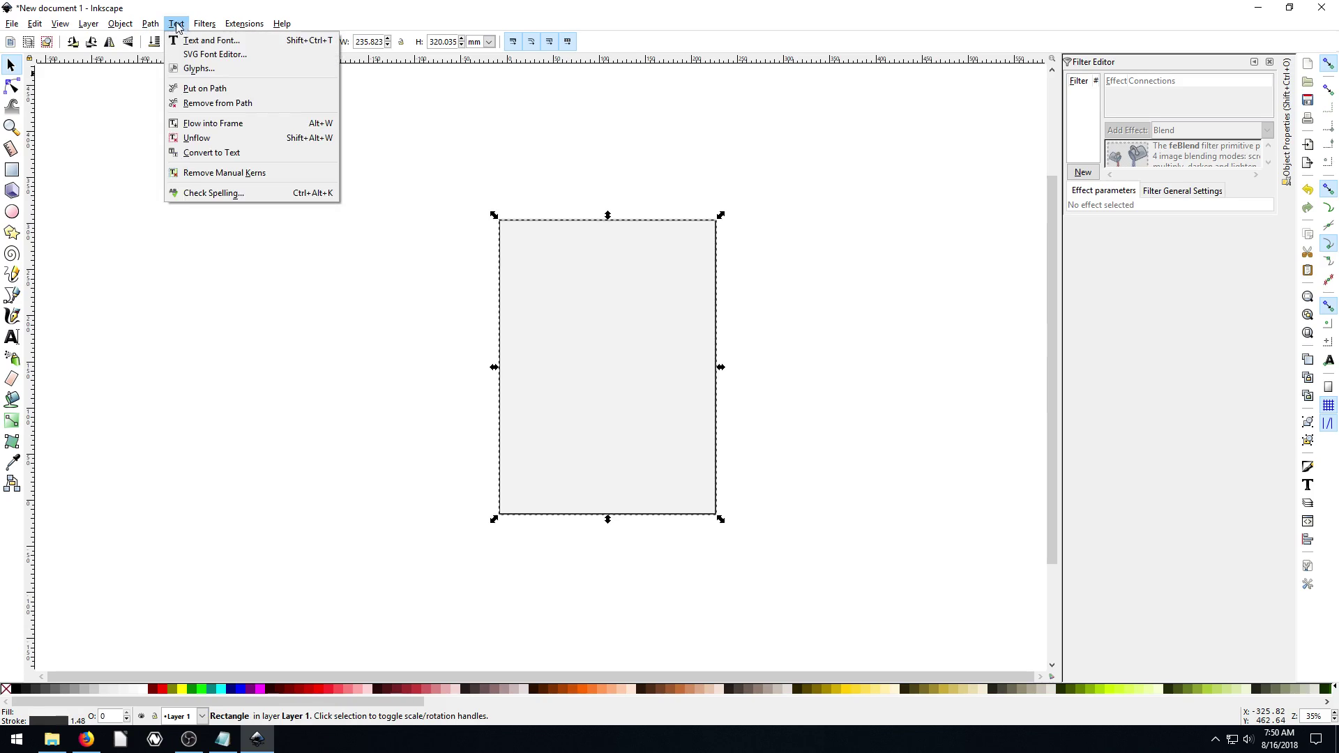
pyautogui.moveTo(237, 186)
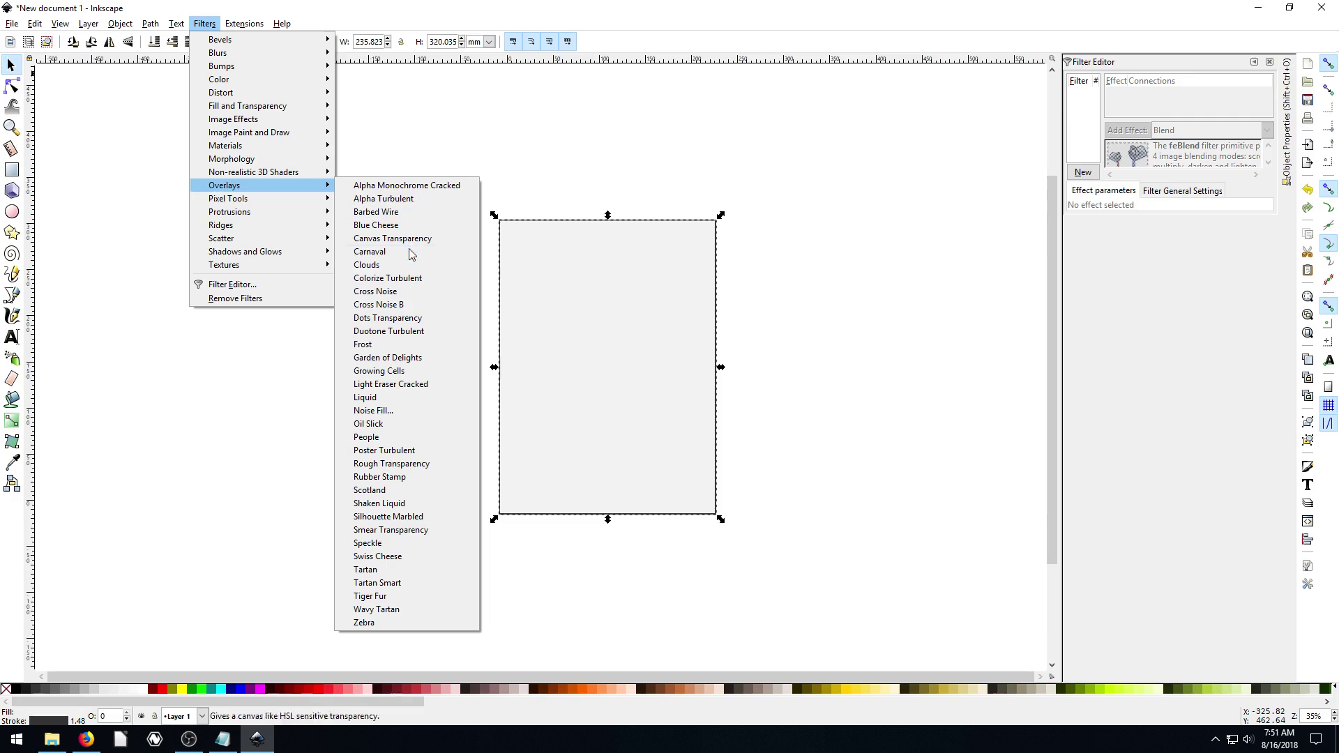
pyautogui.click(378, 348)
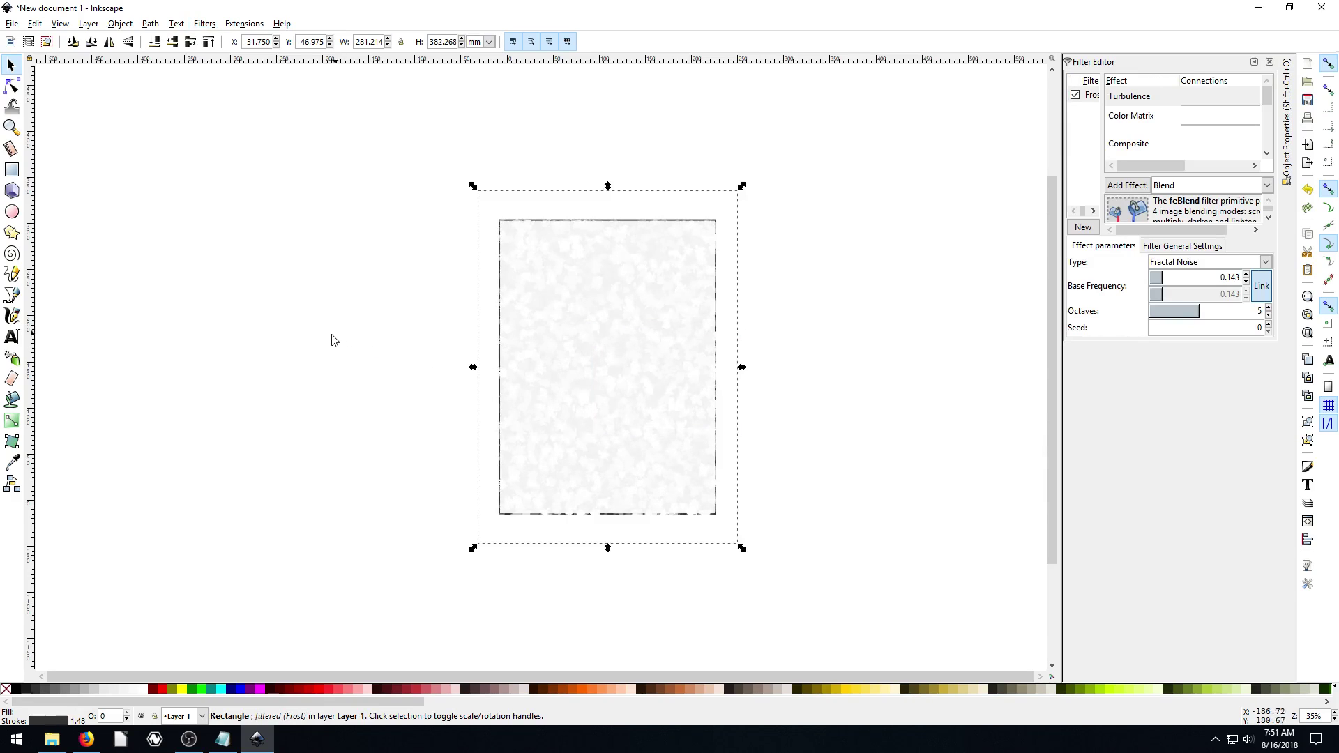
# Step: View the frosted rectangle up close and remove its dark outline
pyautogui.press('+')
pyautogui.press('+')
pyautogui.press('Escape')
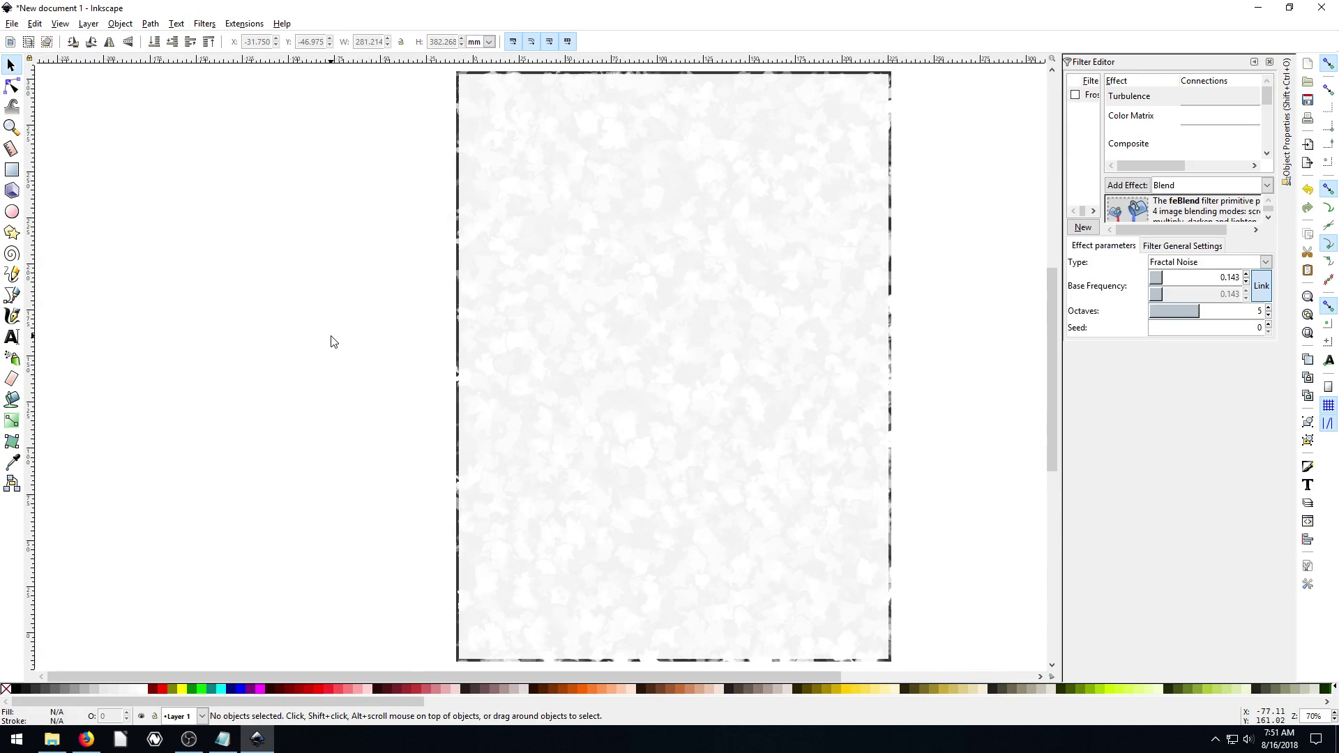
pyautogui.press('+')
pyautogui.moveTo(604, 350); pyautogui.dragTo(404, 410)
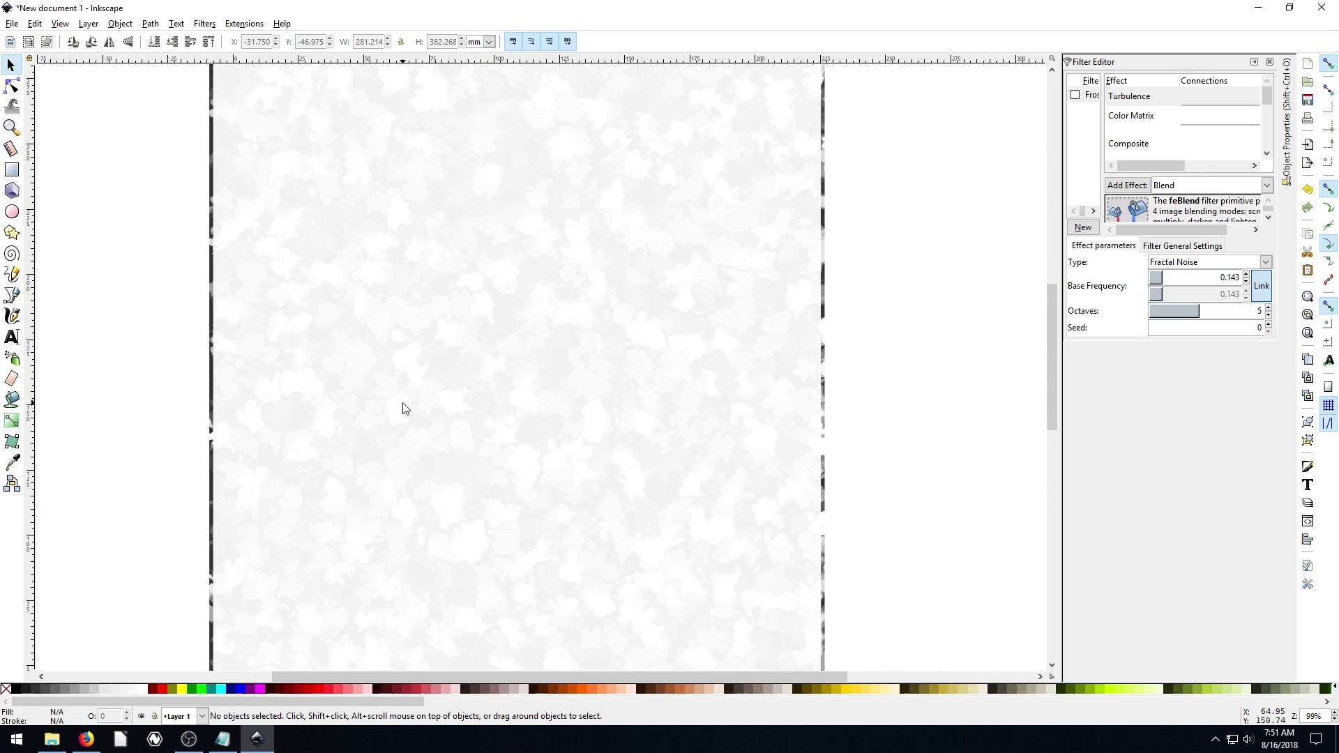
pyautogui.press('+')
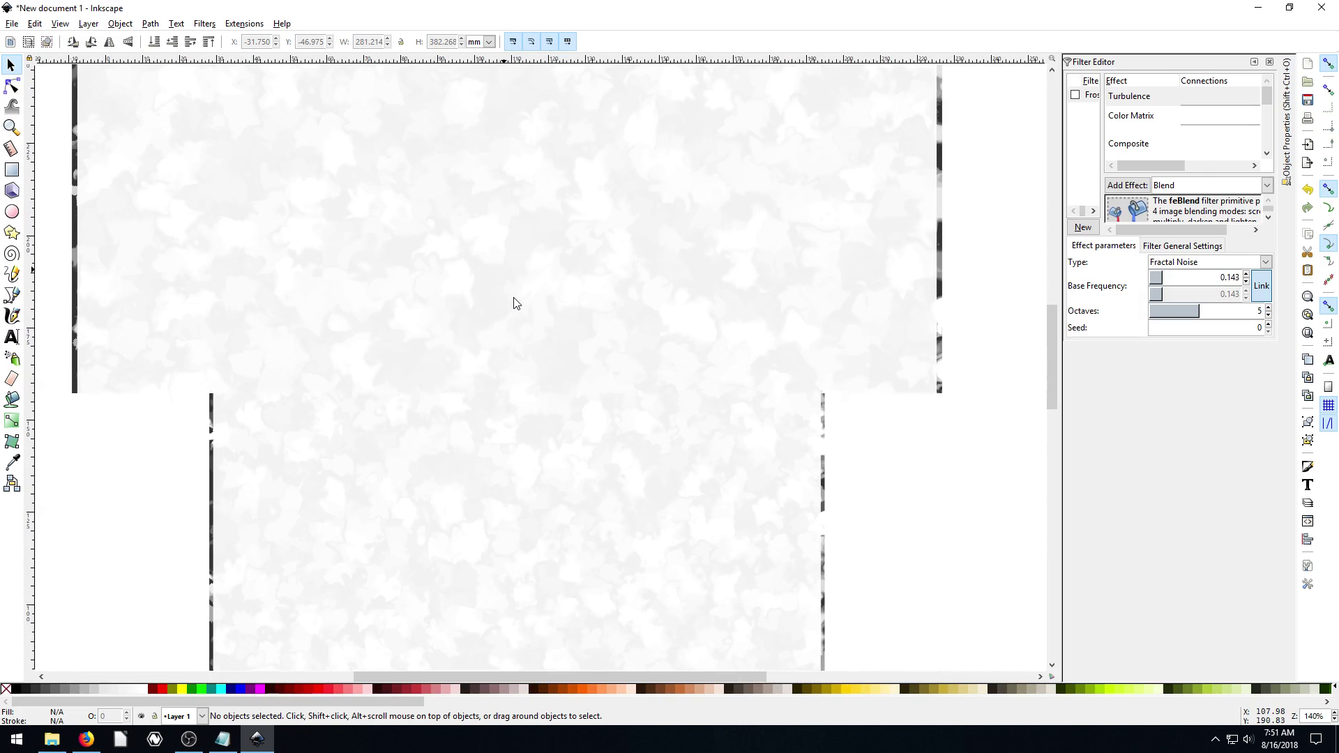
pyautogui.click(382, 264)
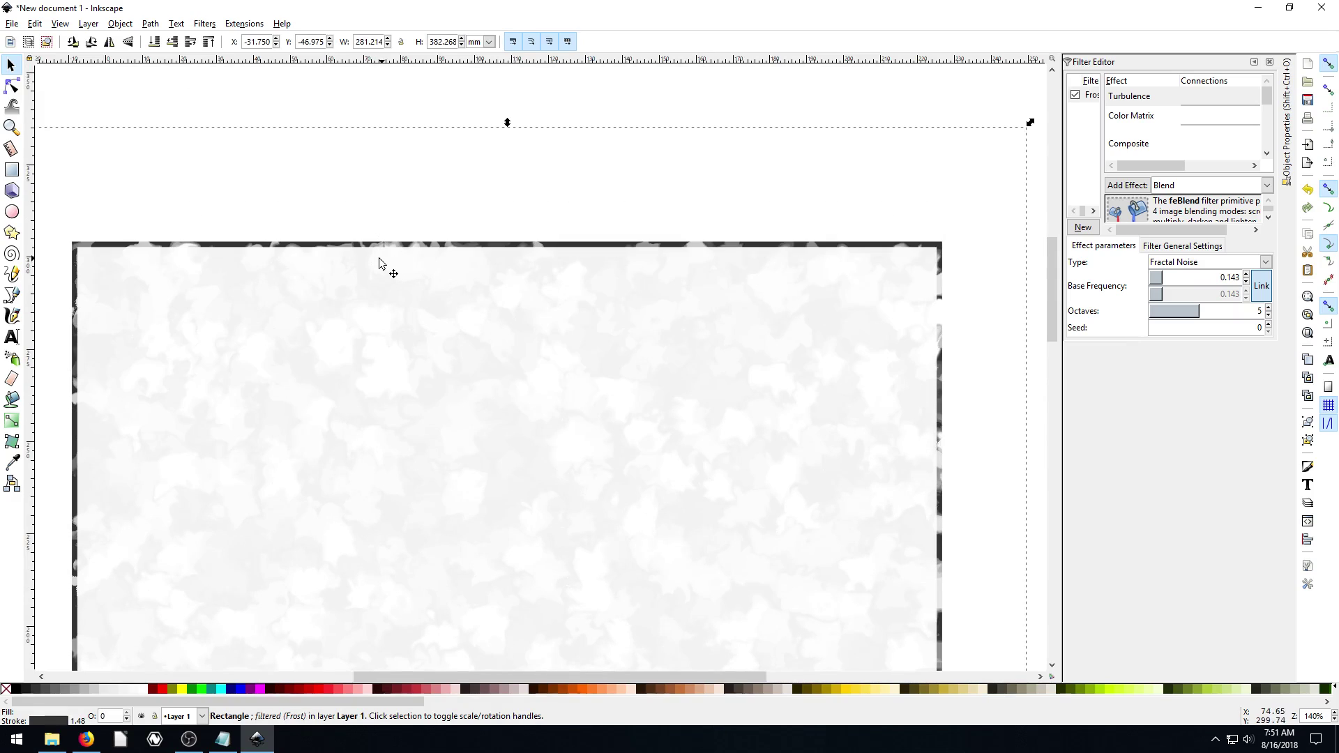
pyautogui.press('shift')
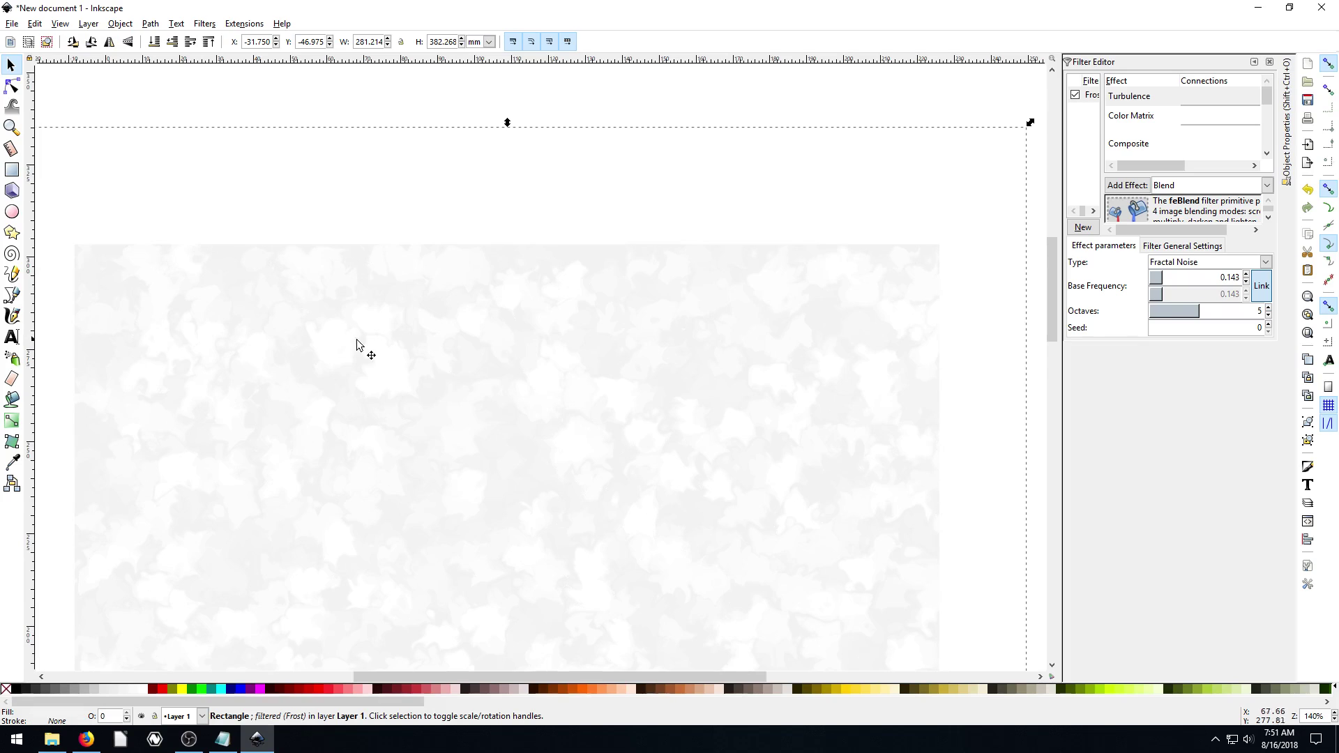
# Step: Examine the outline-free Frost texture across the whole rectangle, close up and from farther out
pyautogui.scroll(-6, 424, 354)
pyautogui.scroll(-6, 424, 355)
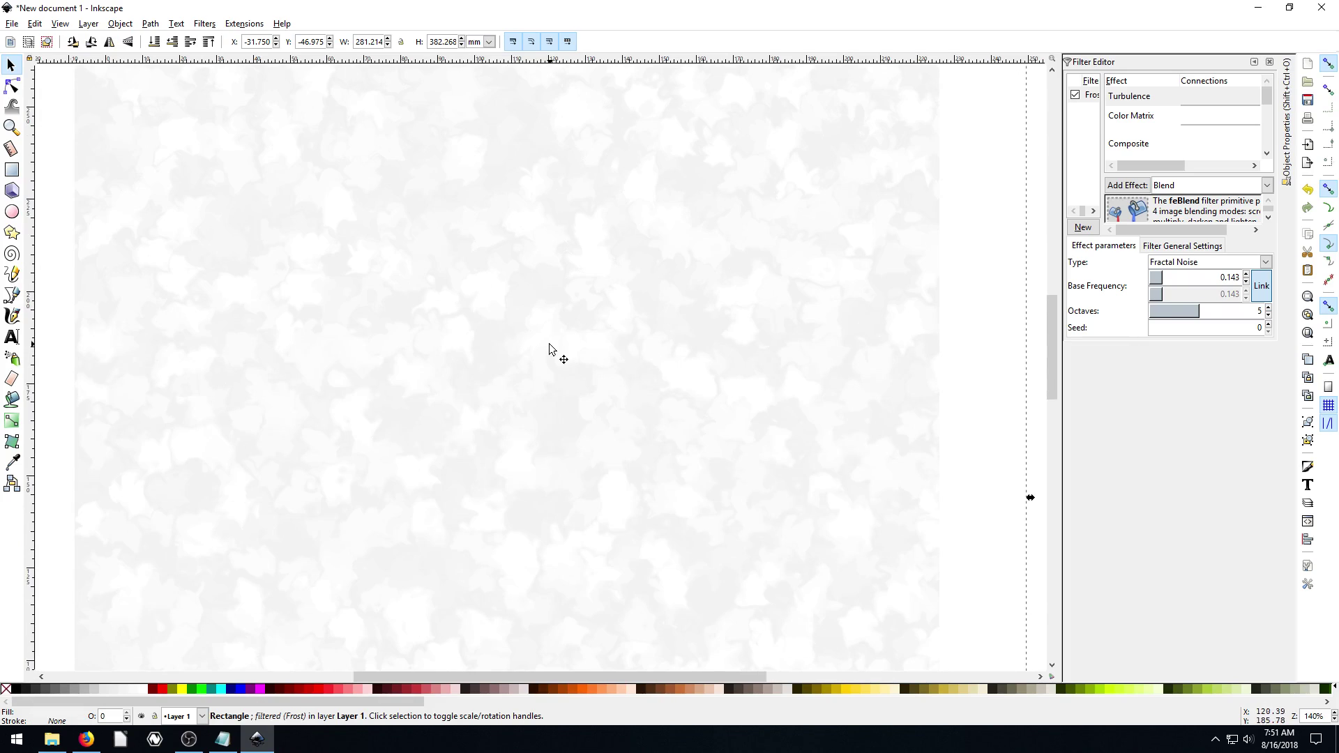
pyautogui.scroll(-2, 550, 351)
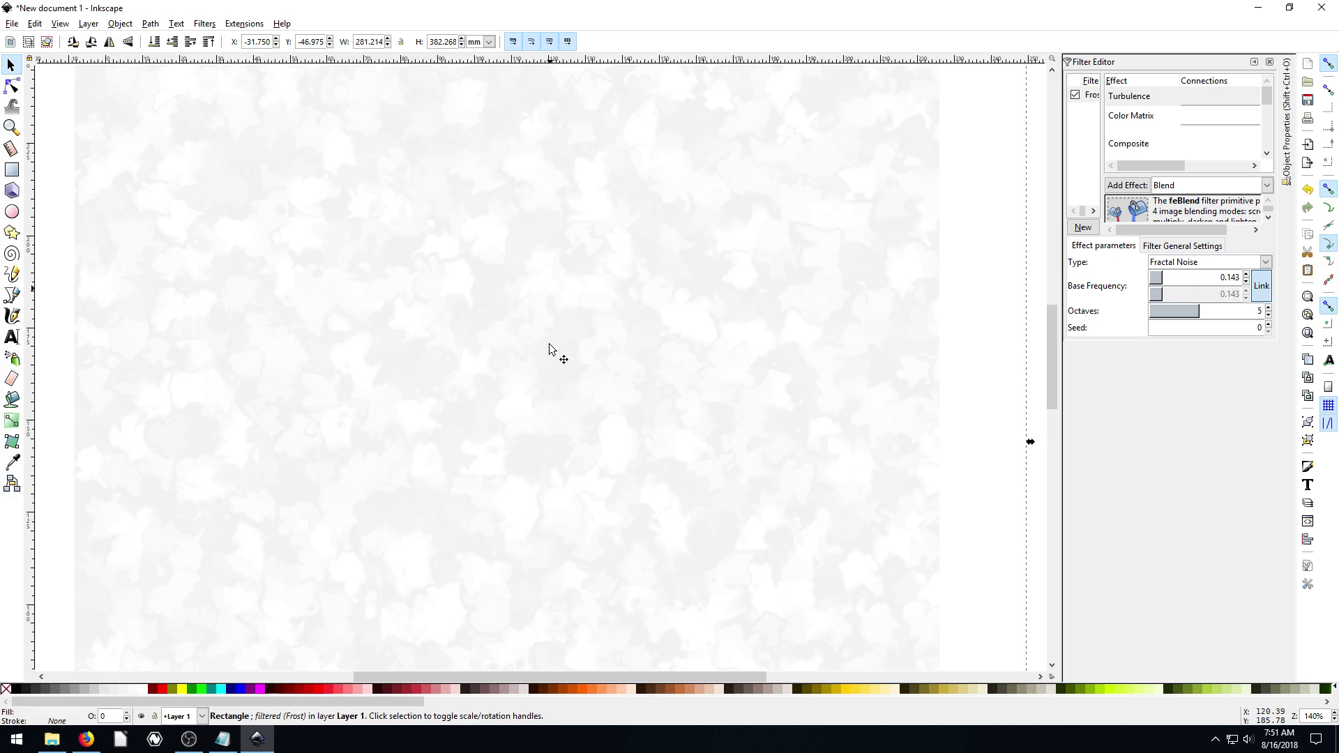
pyautogui.scroll(-2, 551, 350)
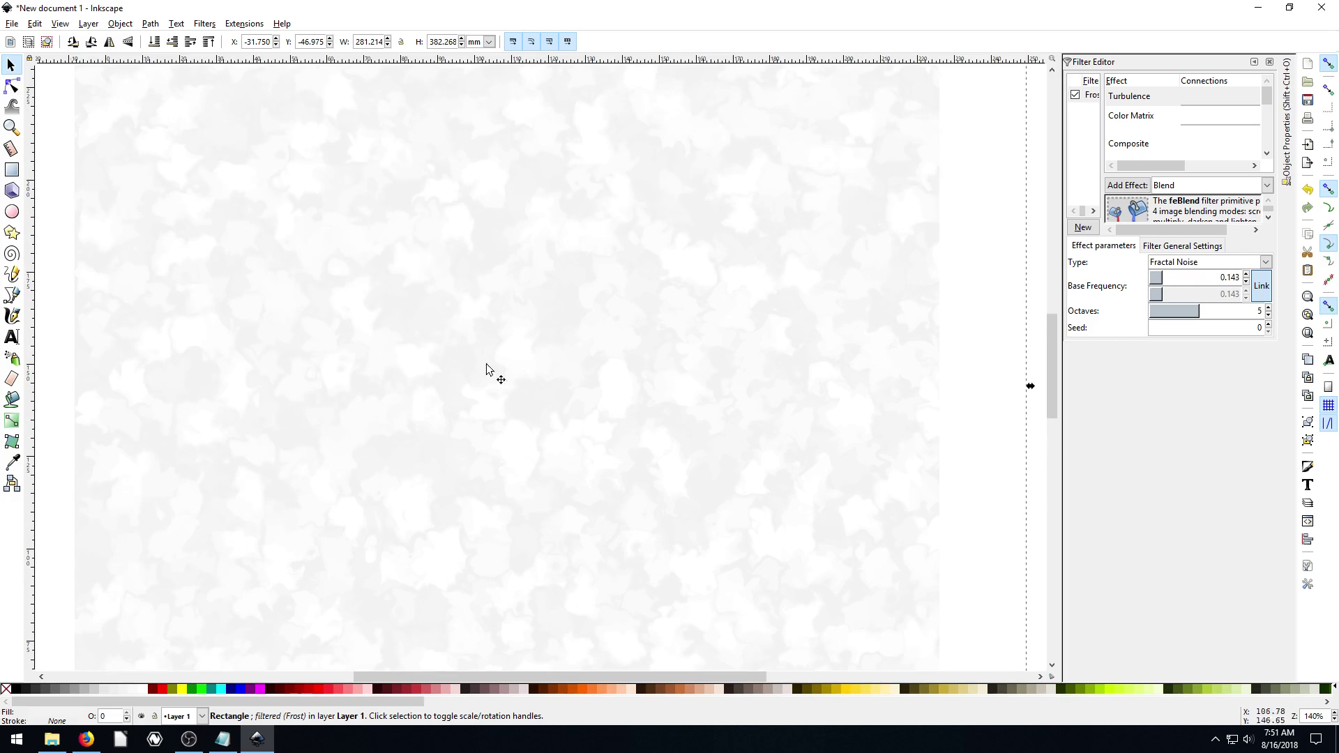
pyautogui.scroll(4, 526, 300)
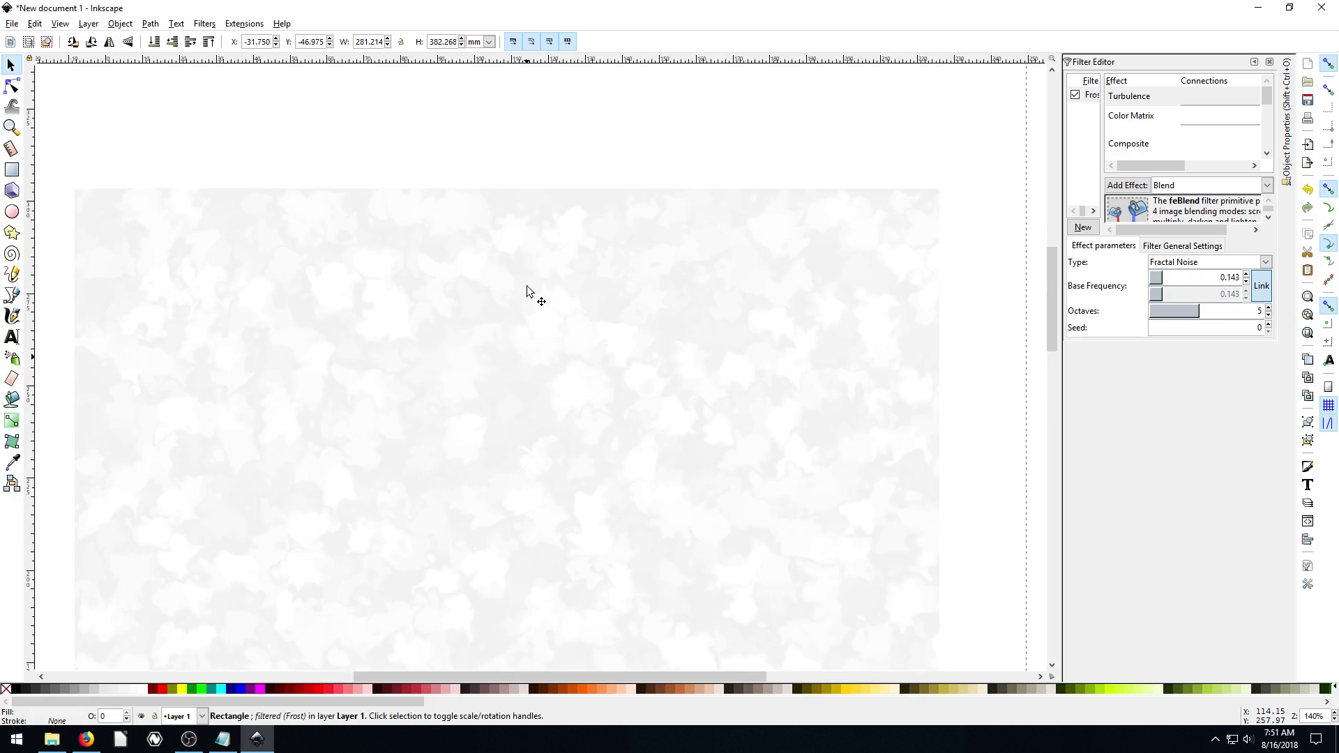
pyautogui.scroll(1, 517, 292)
pyautogui.scroll(-6, 497, 416)
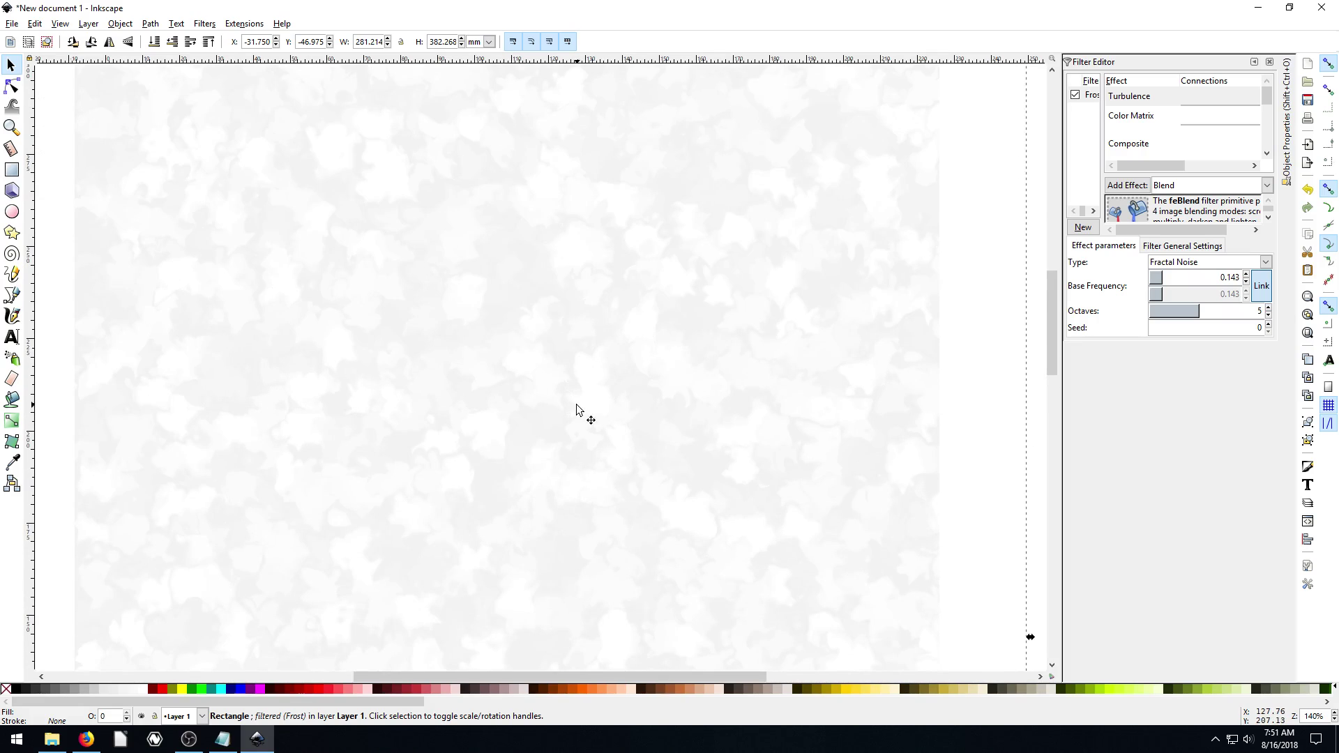
pyautogui.scroll(-2, 601, 297)
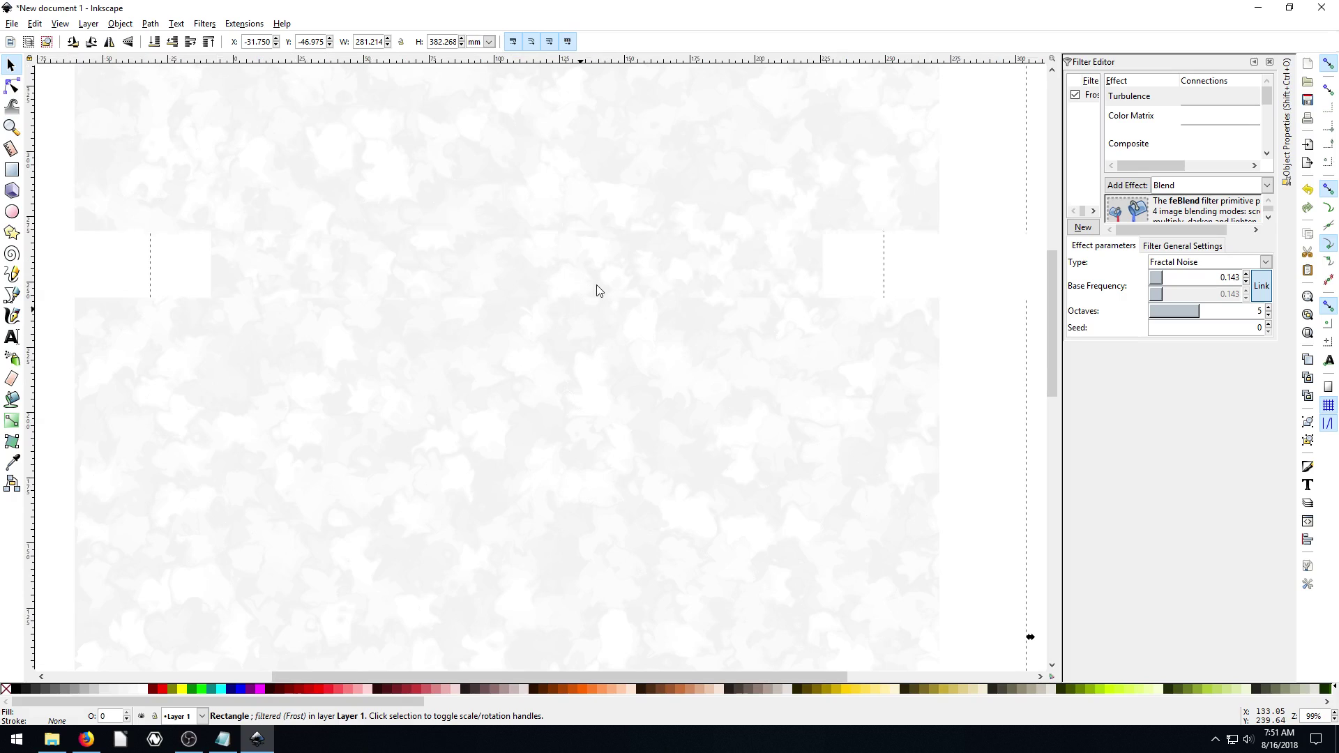
pyautogui.scroll(-5, 598, 290)
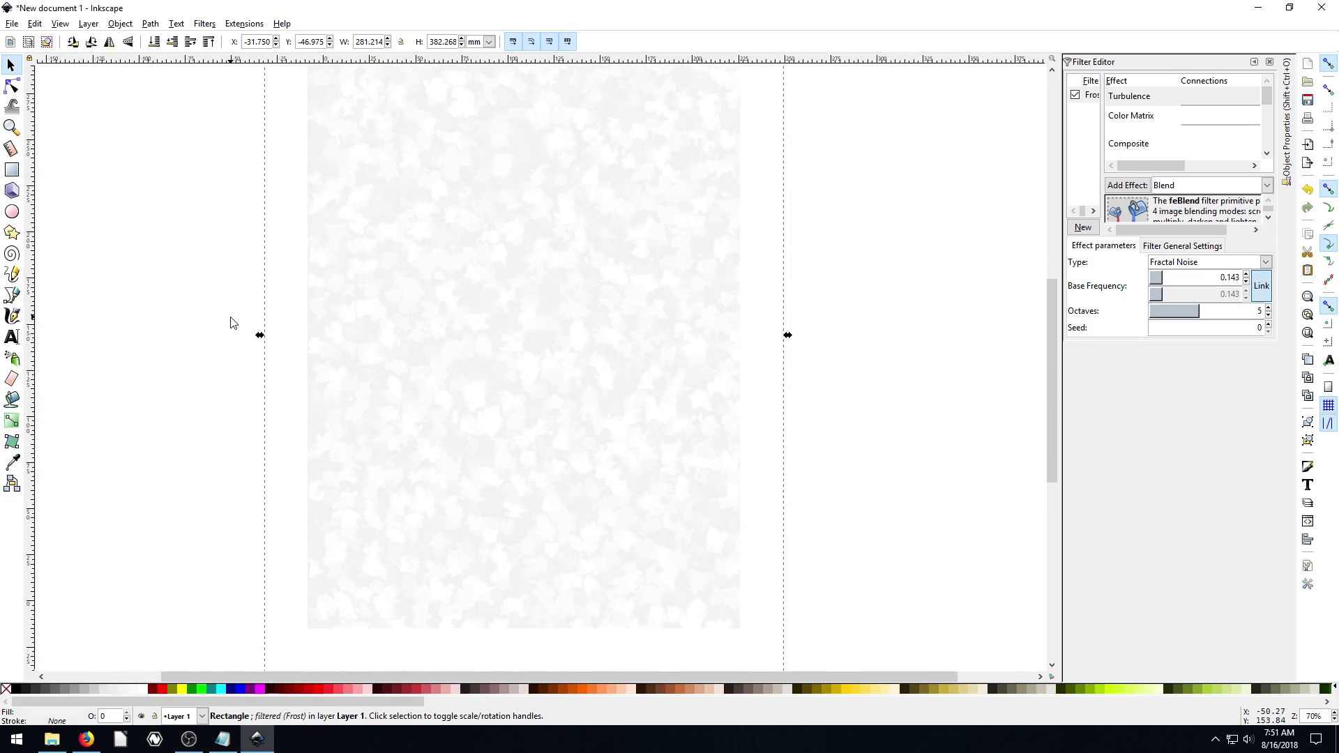
# Step: Undo the outline removal and the Frost filter, and remove the outline from the plain grey rectangle
pyautogui.hotkey('ctrl', 'z')
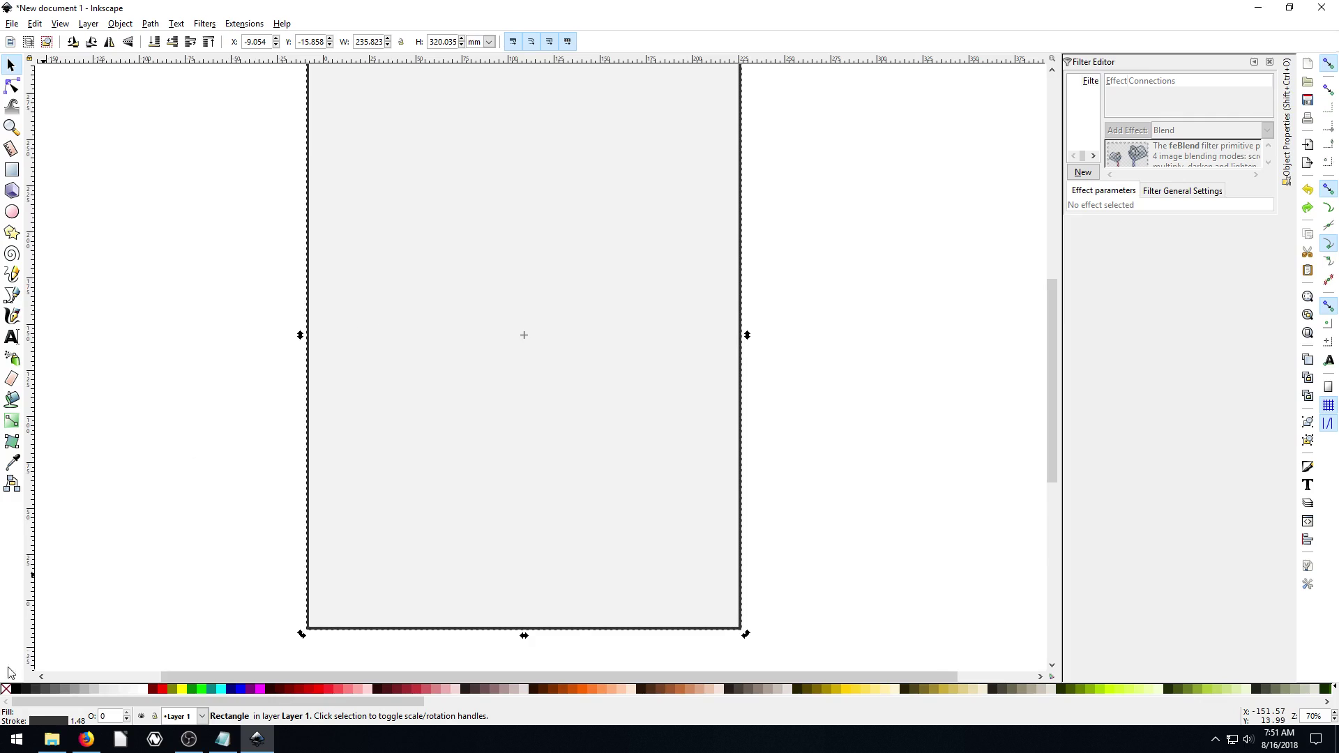
pyautogui.keyDown('shift'); pyautogui.click(6, 689); pyautogui.keyUp('shift')
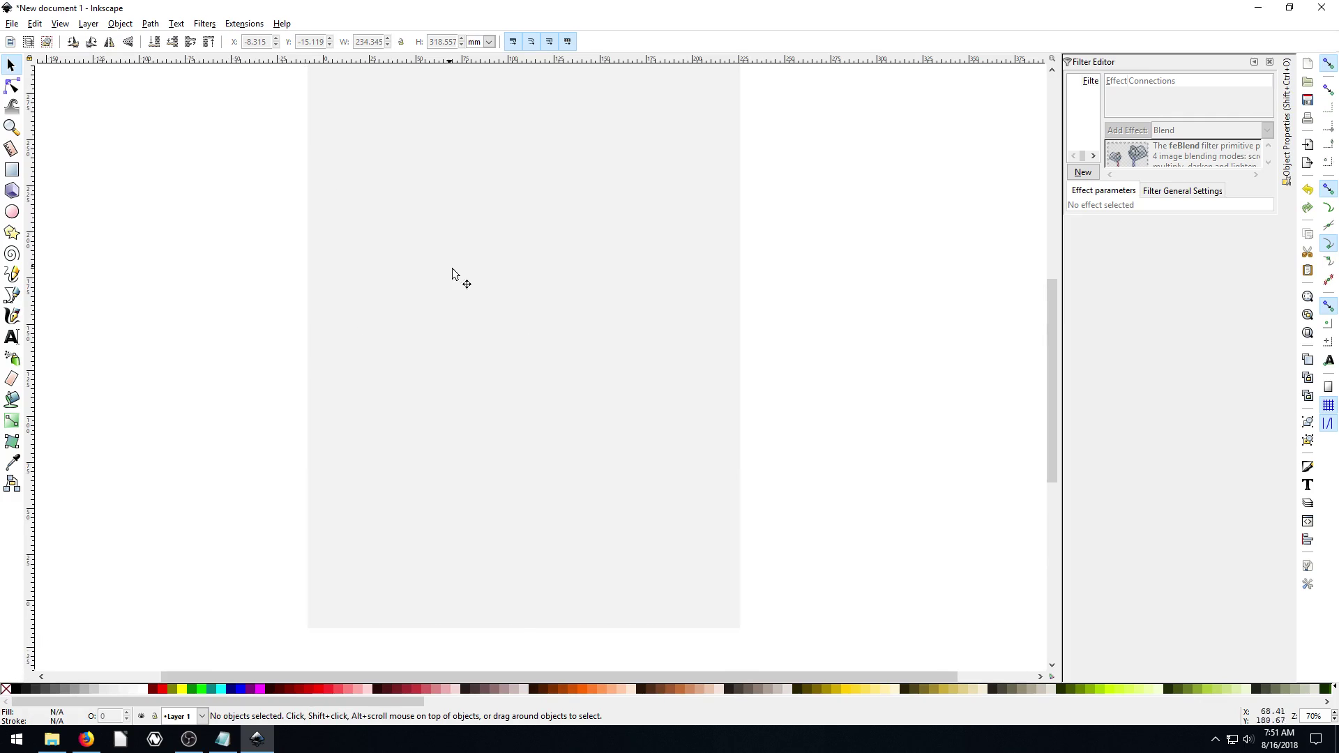
# Step: Check the filter notes in Notepad and apply the Burst texture filter to the grey rectangle
pyautogui.click(223, 739)
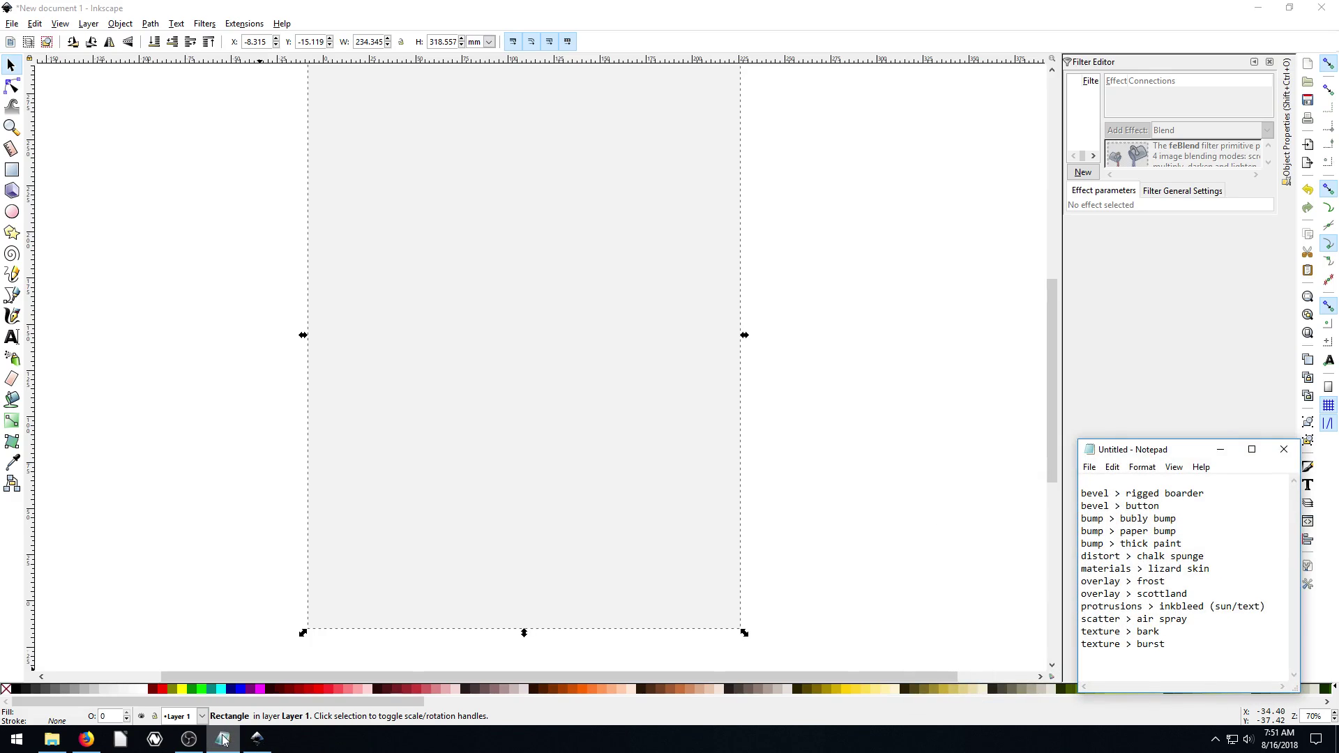
pyautogui.click(223, 740)
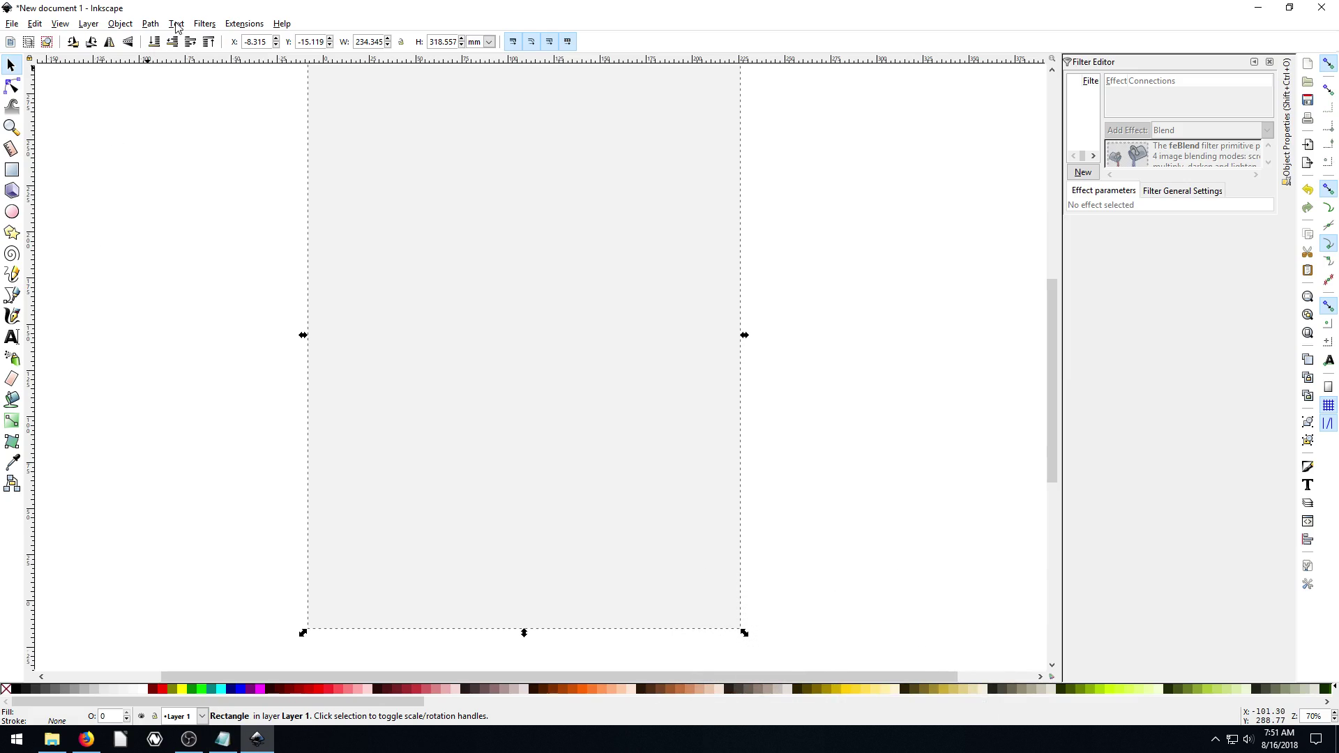
pyautogui.click(204, 23)
pyautogui.moveTo(171, 25)
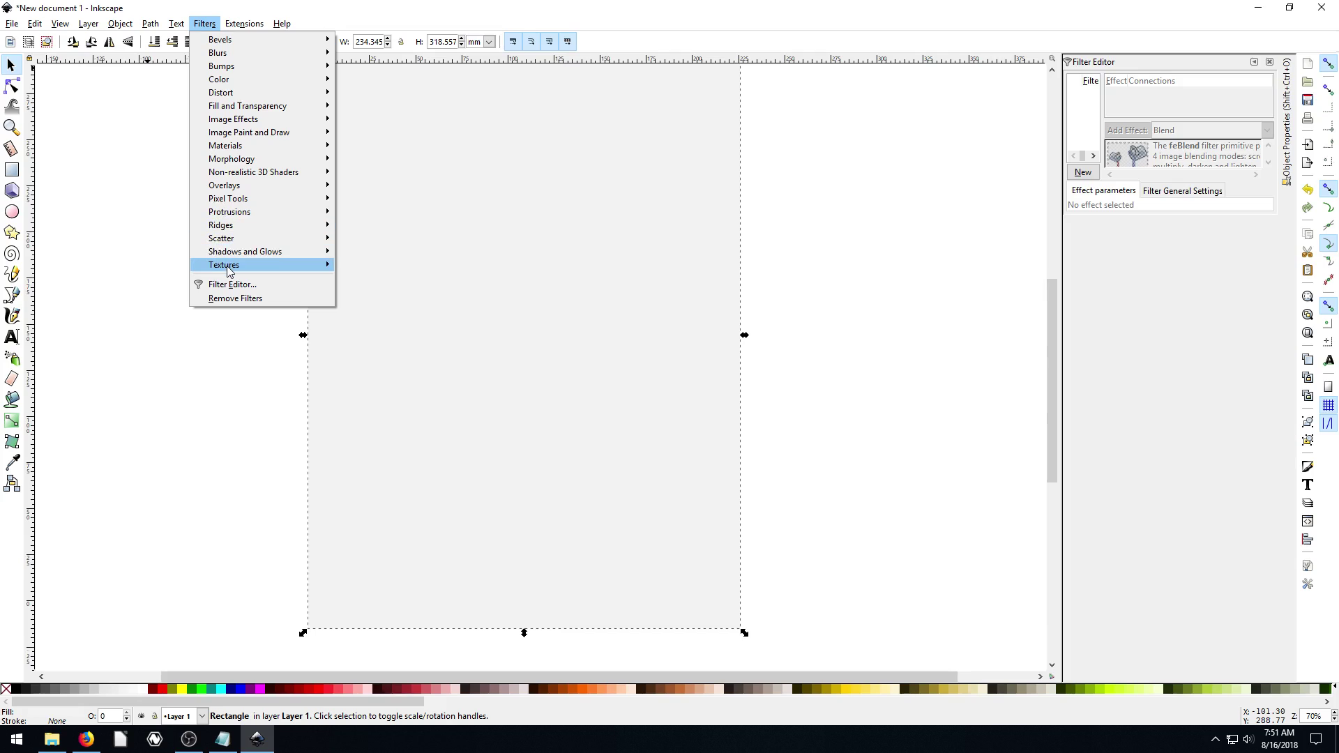
pyautogui.moveTo(228, 267)
pyautogui.click(366, 294)
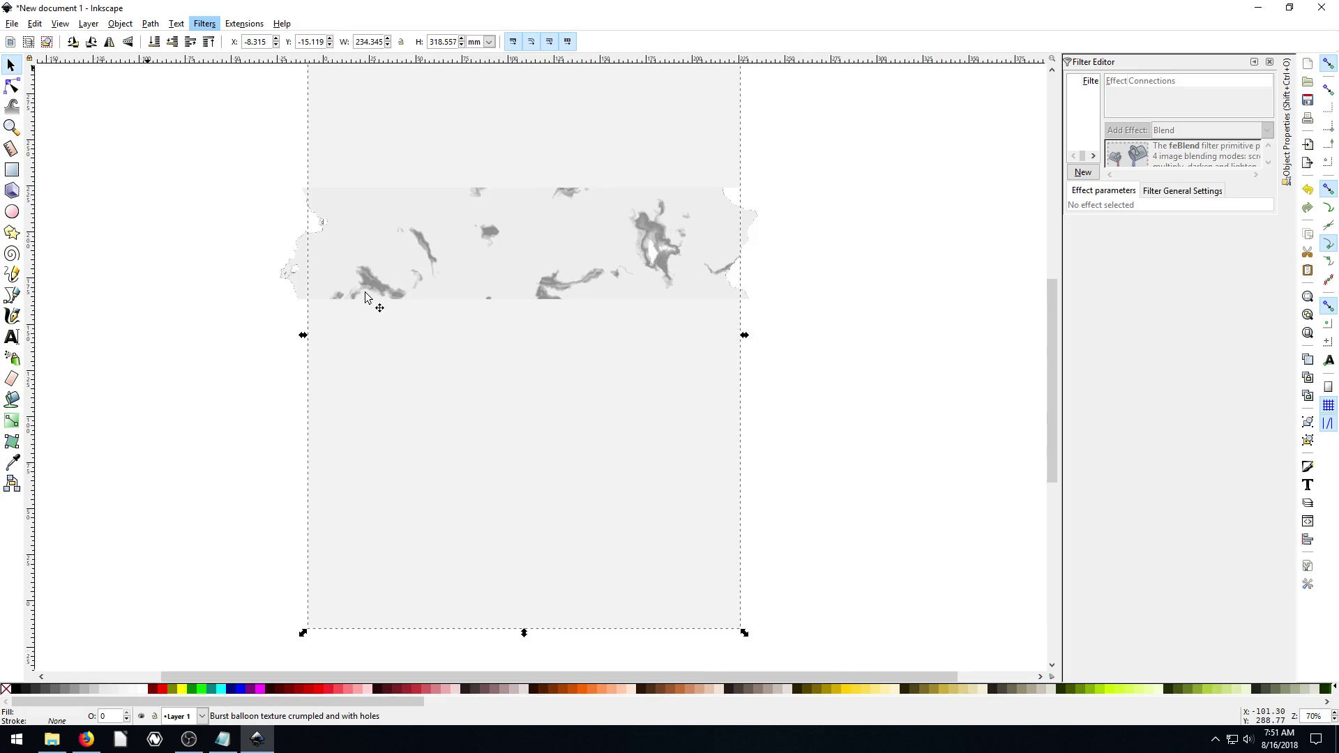
# Step: Try a red fill on the Burst-textured rectangle and settle on a magenta fill
pyautogui.scroll(1, 203, 388)
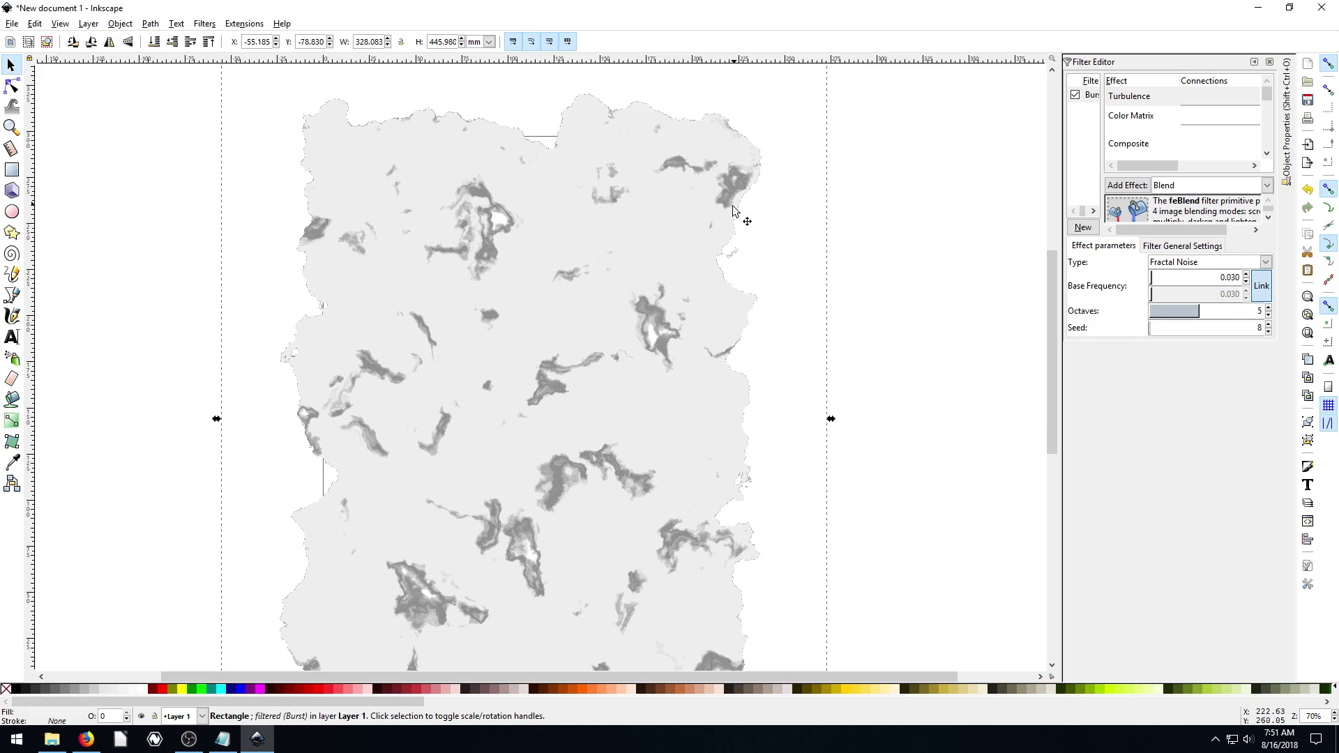
pyautogui.press('+')
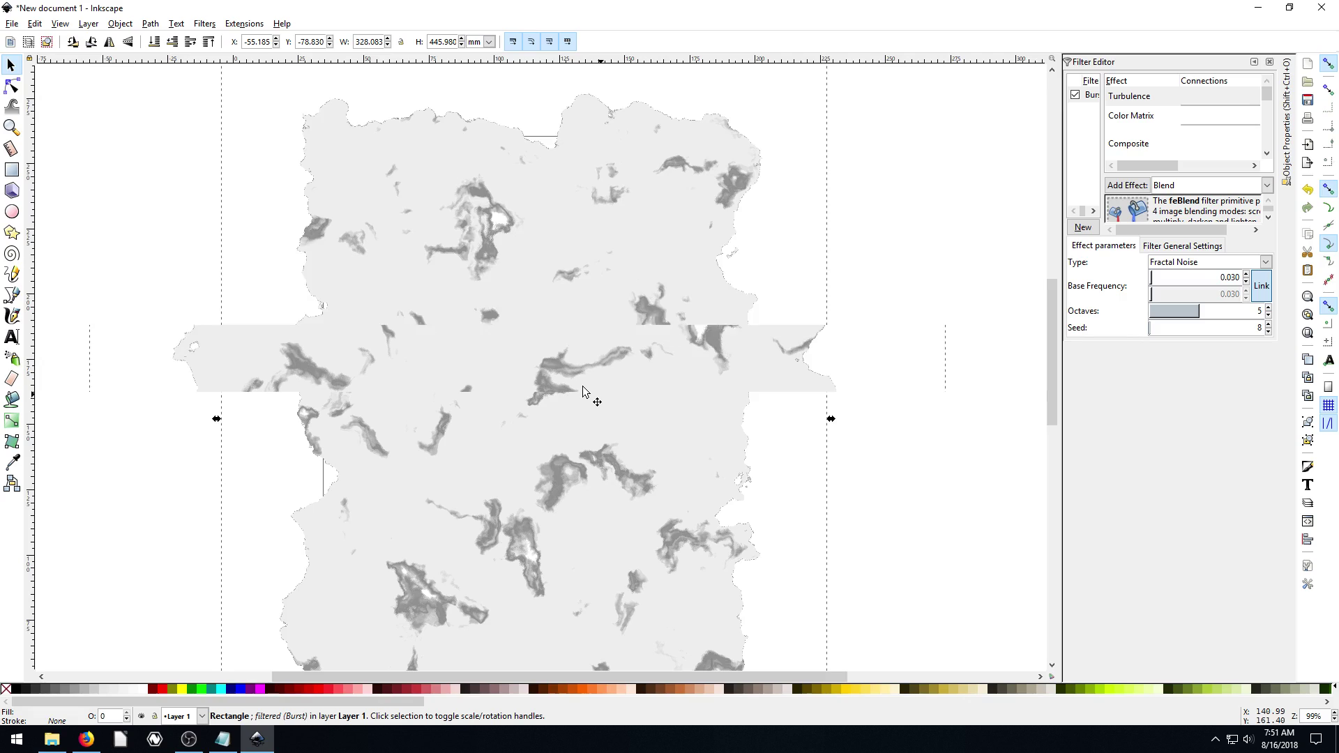
pyautogui.click(537, 301)
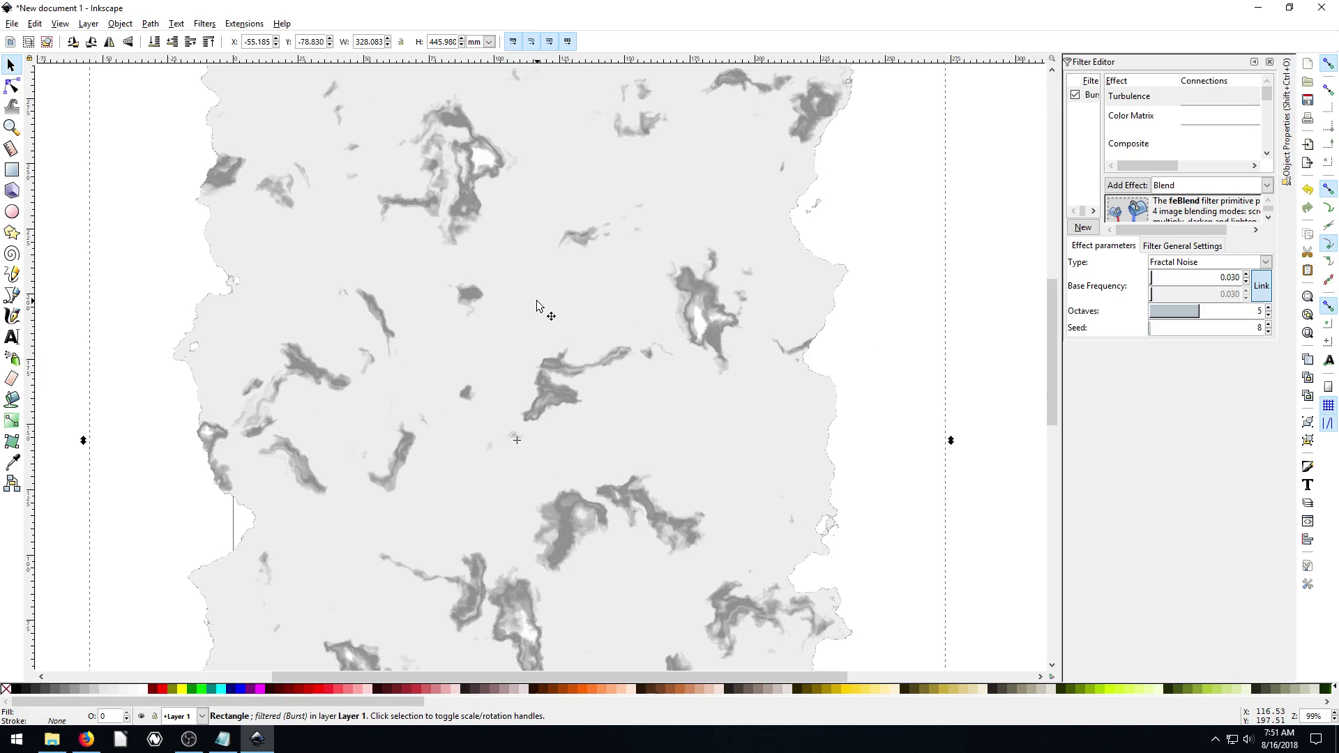
pyautogui.click(163, 691)
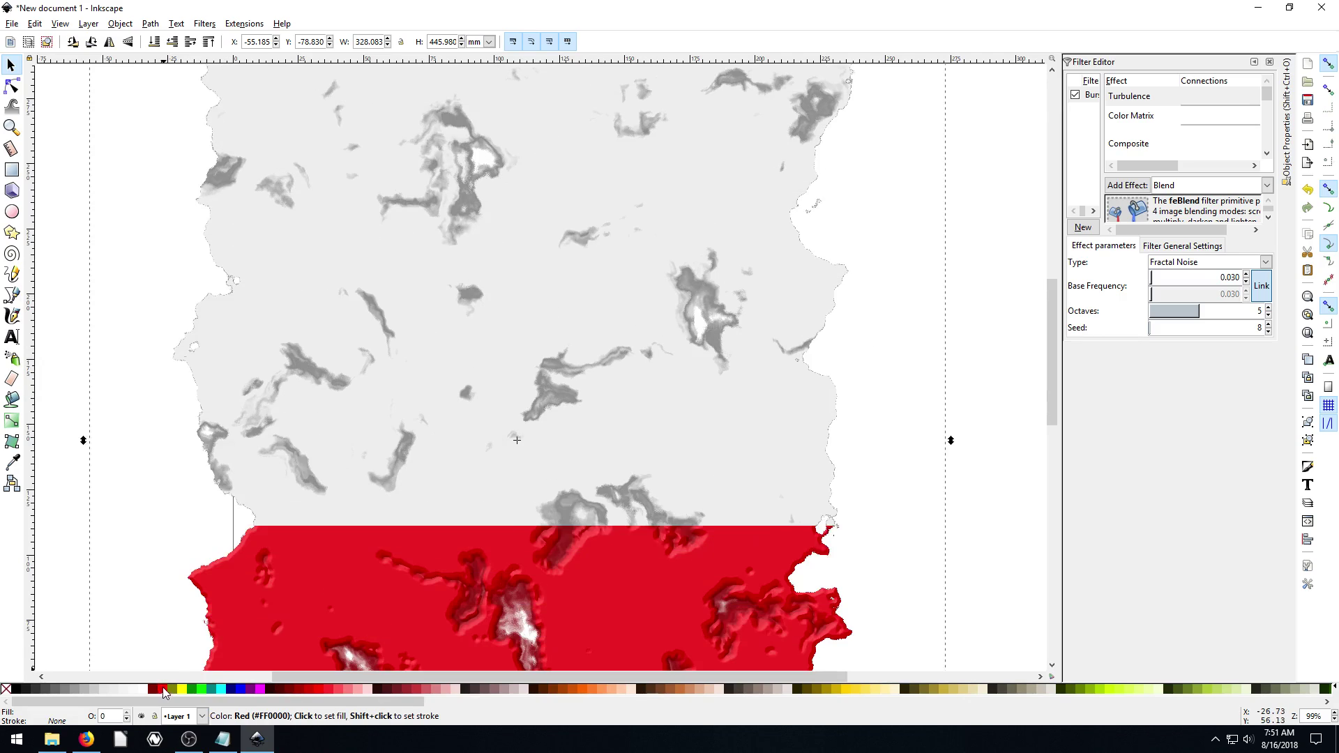
pyautogui.click(260, 689)
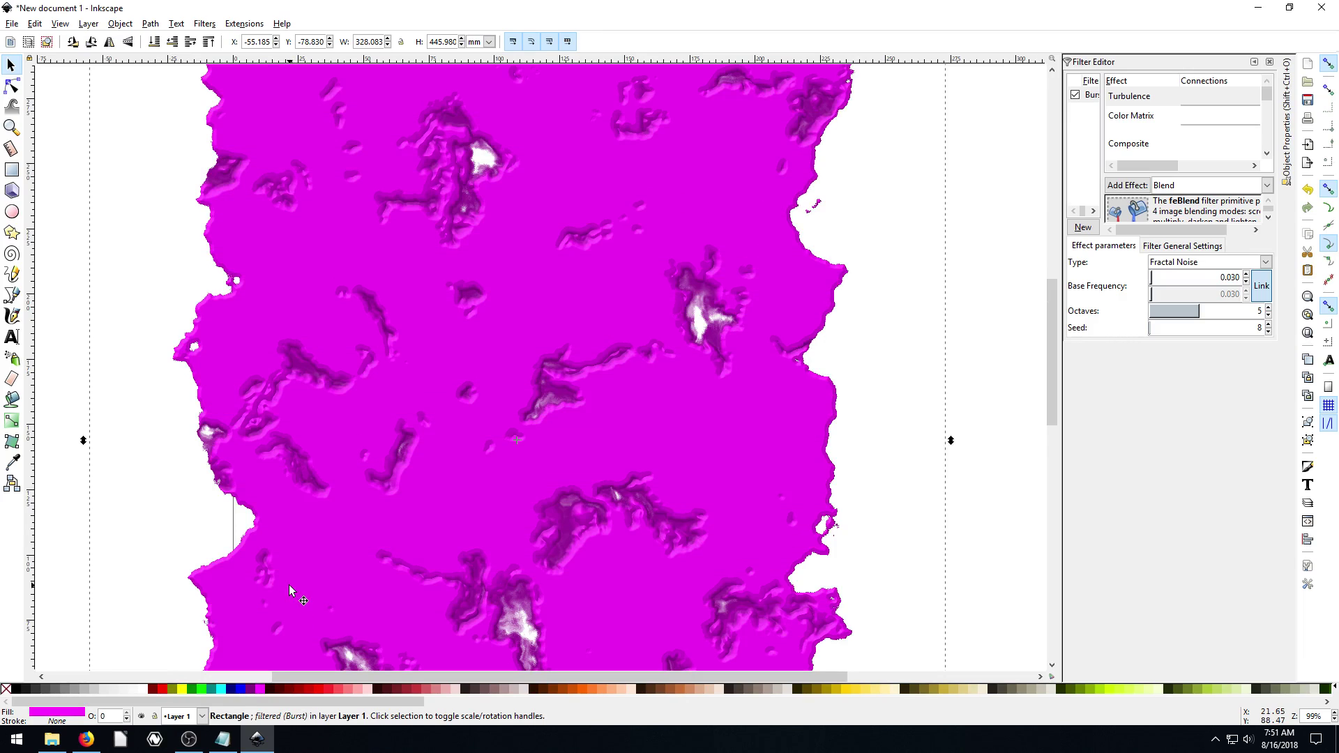
# Step: Add a nearly vertical linear gradient from solid magenta in the rectangle's lower part to transparent near its top, and inspect the faded upper edge
pyautogui.press('-')
pyautogui.scroll(-4, 538, 363)
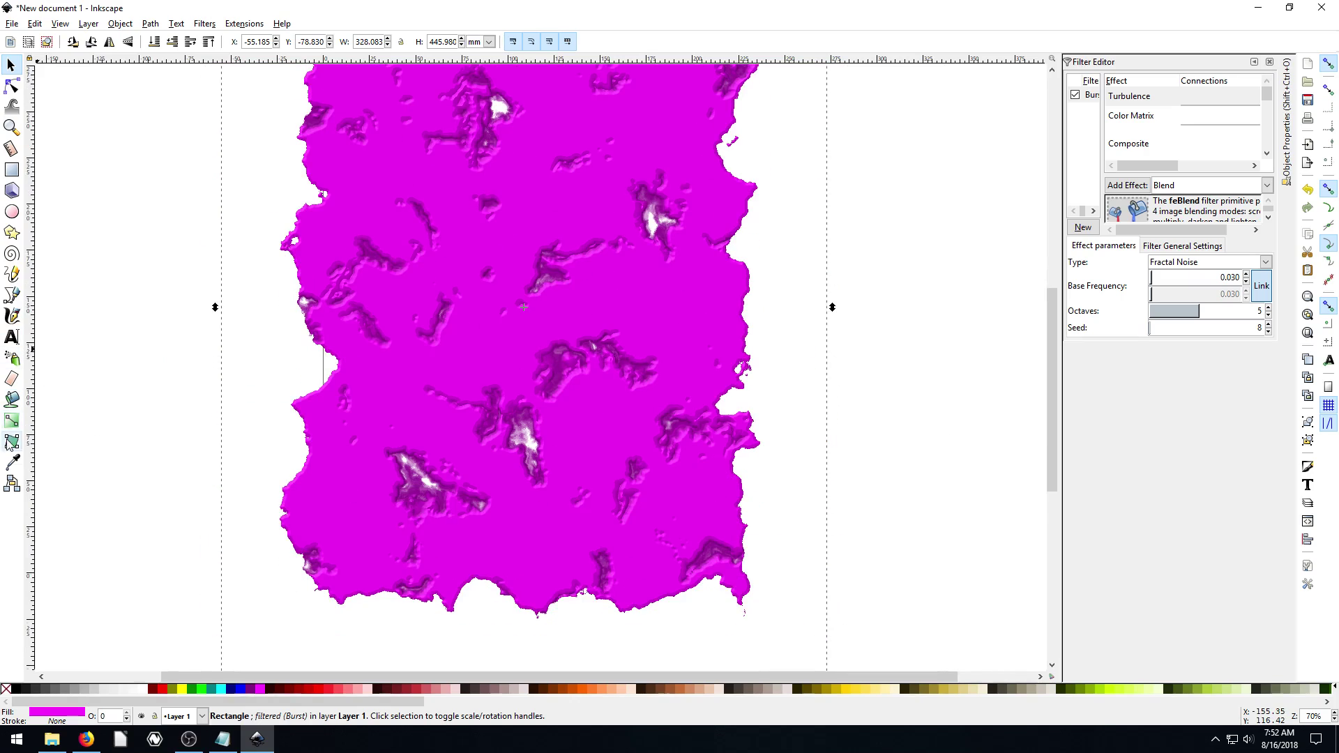
pyautogui.click(11, 421)
pyautogui.moveTo(496, 537); pyautogui.dragTo(509, 274)
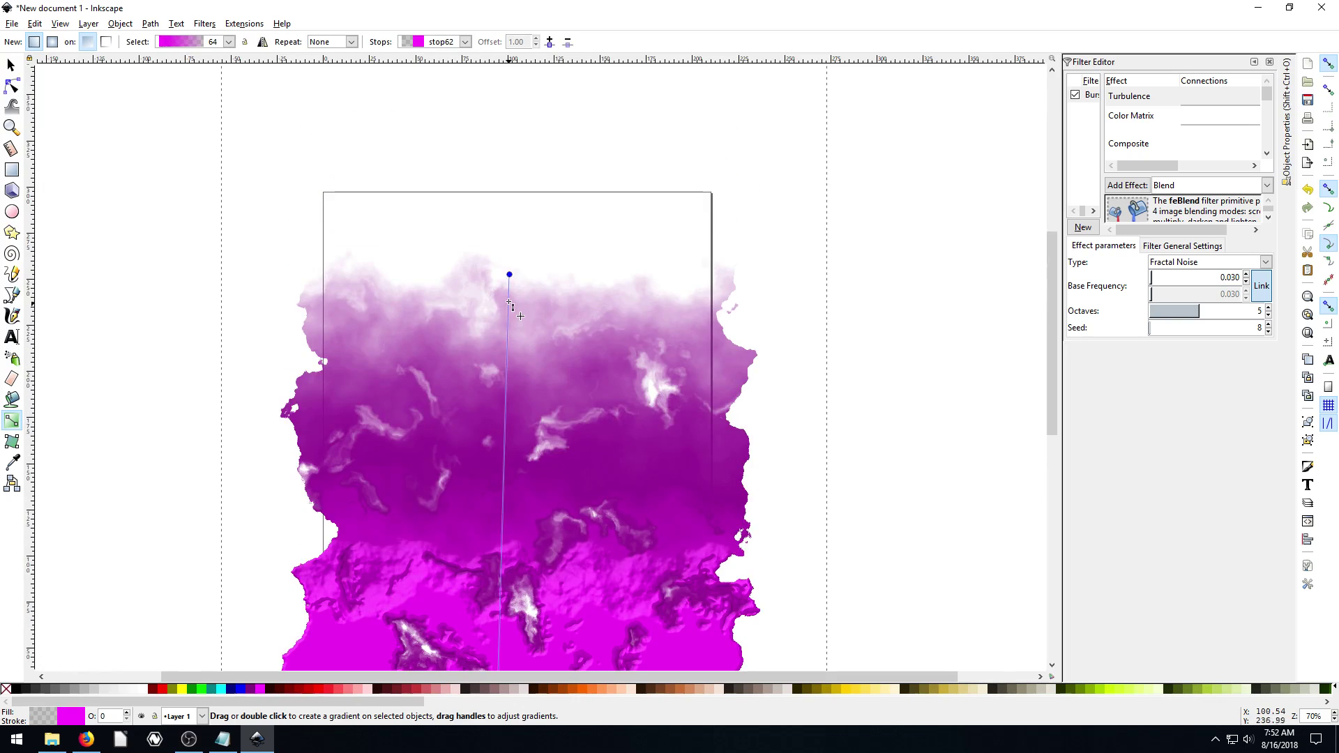
pyautogui.press('+')
pyautogui.press('+')
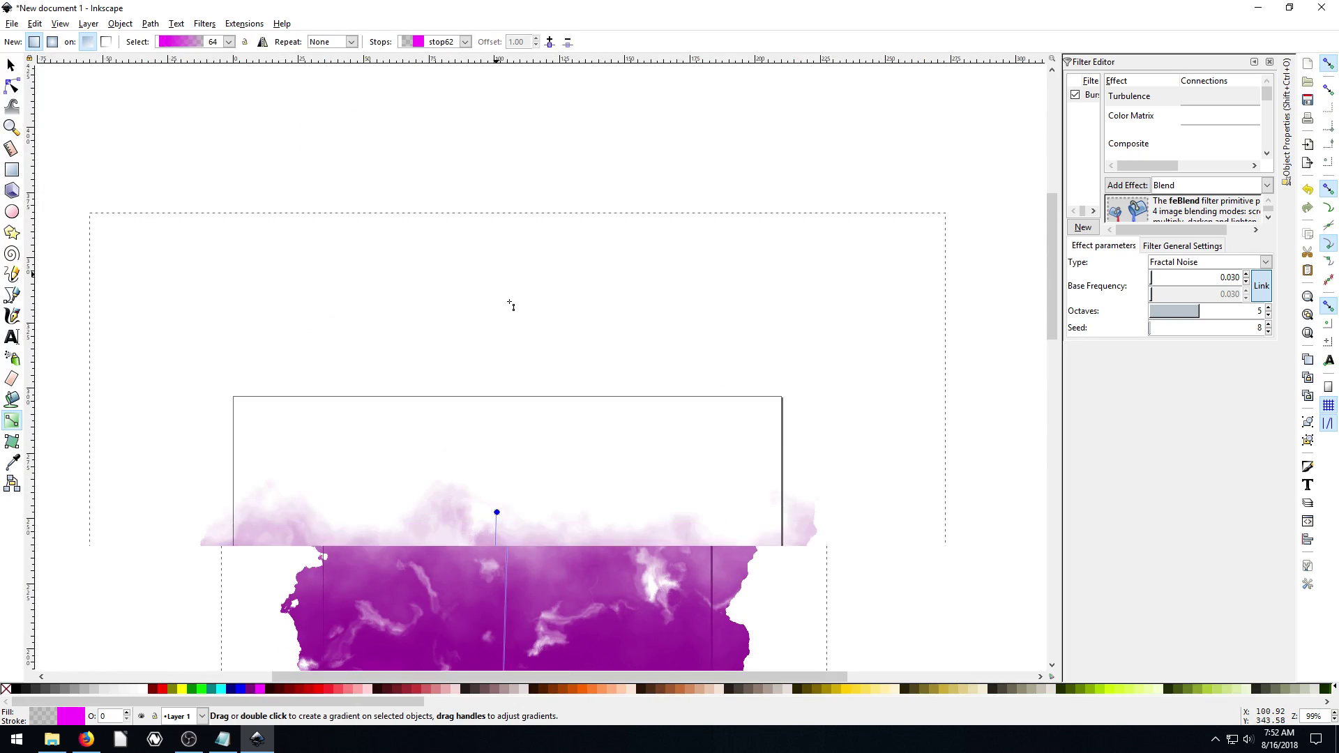
pyautogui.press('+')
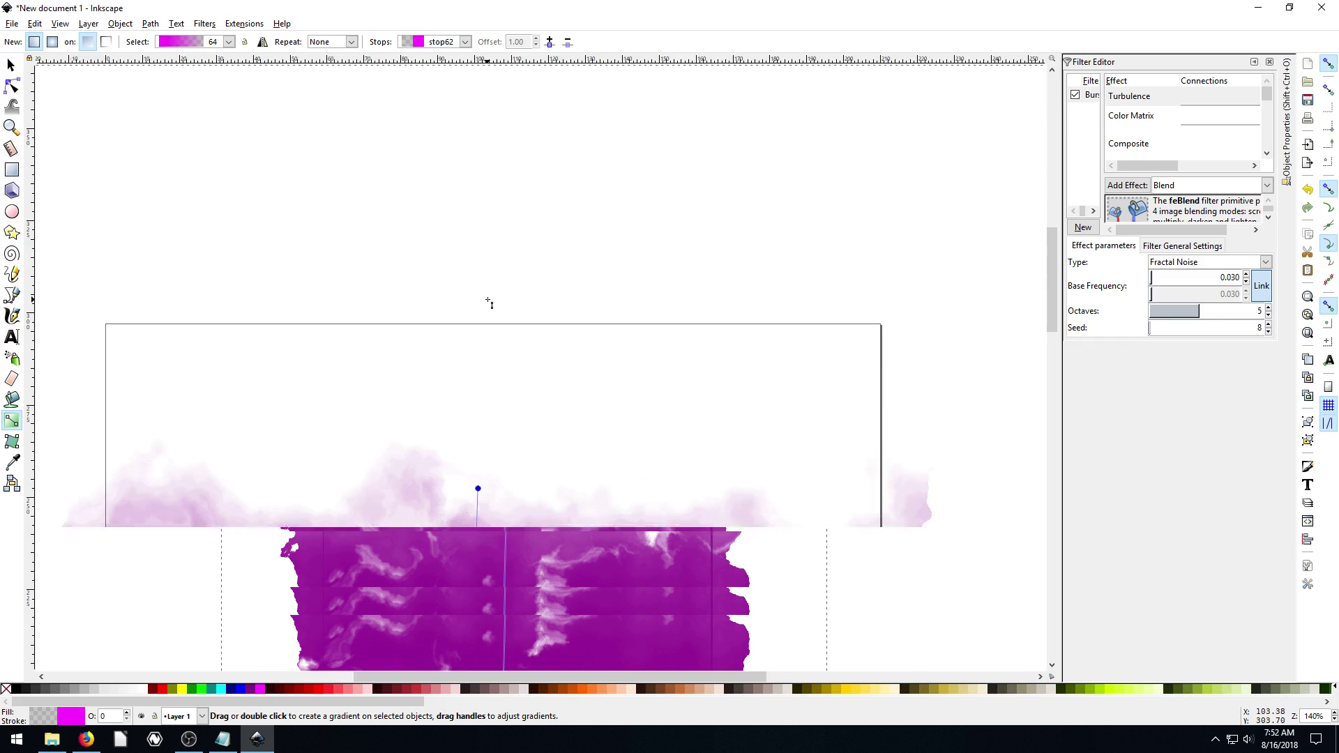
pyautogui.scroll(-2, 548, 483)
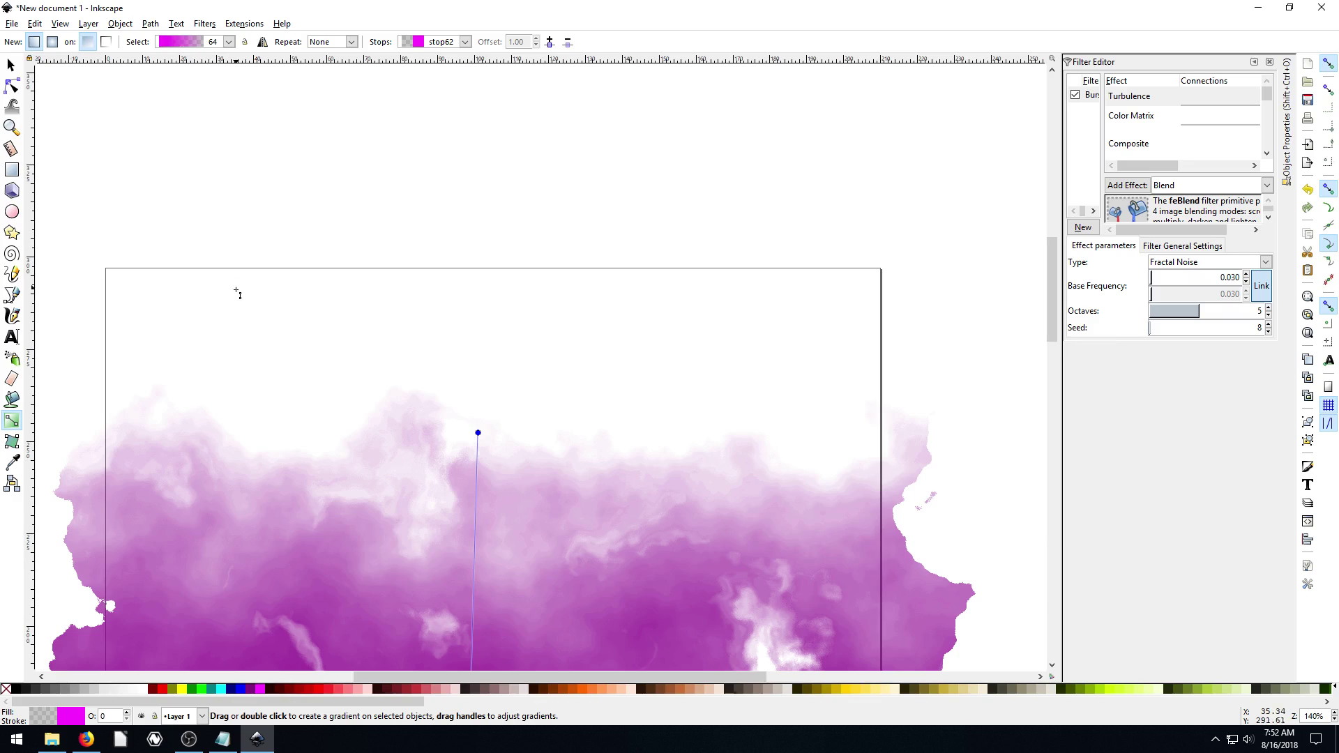
# Step: Examine the cloud-like faded upper edge and the overall Burst texture across the magenta gradient rectangle
pyautogui.scroll(-3, 663, 503)
pyautogui.scroll(1, 586, 478)
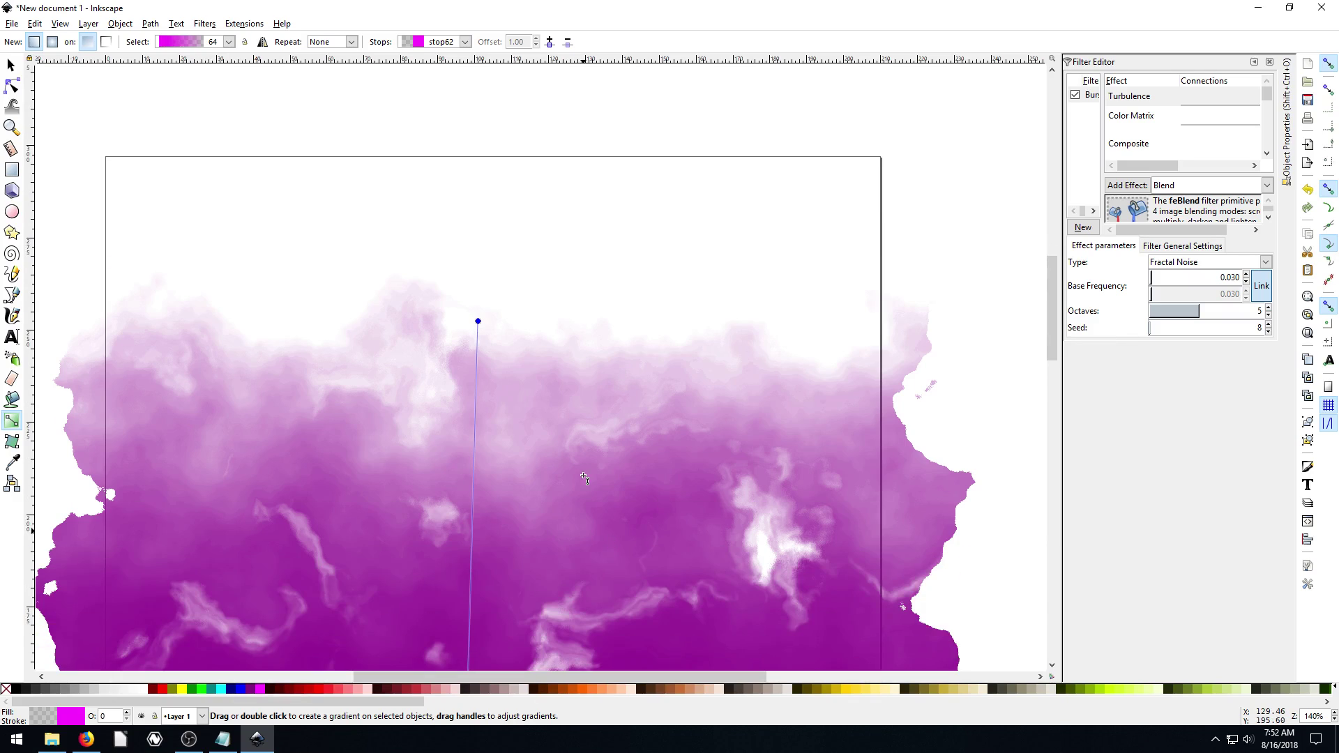
pyautogui.scroll(1, 488, 468)
pyautogui.press('-')
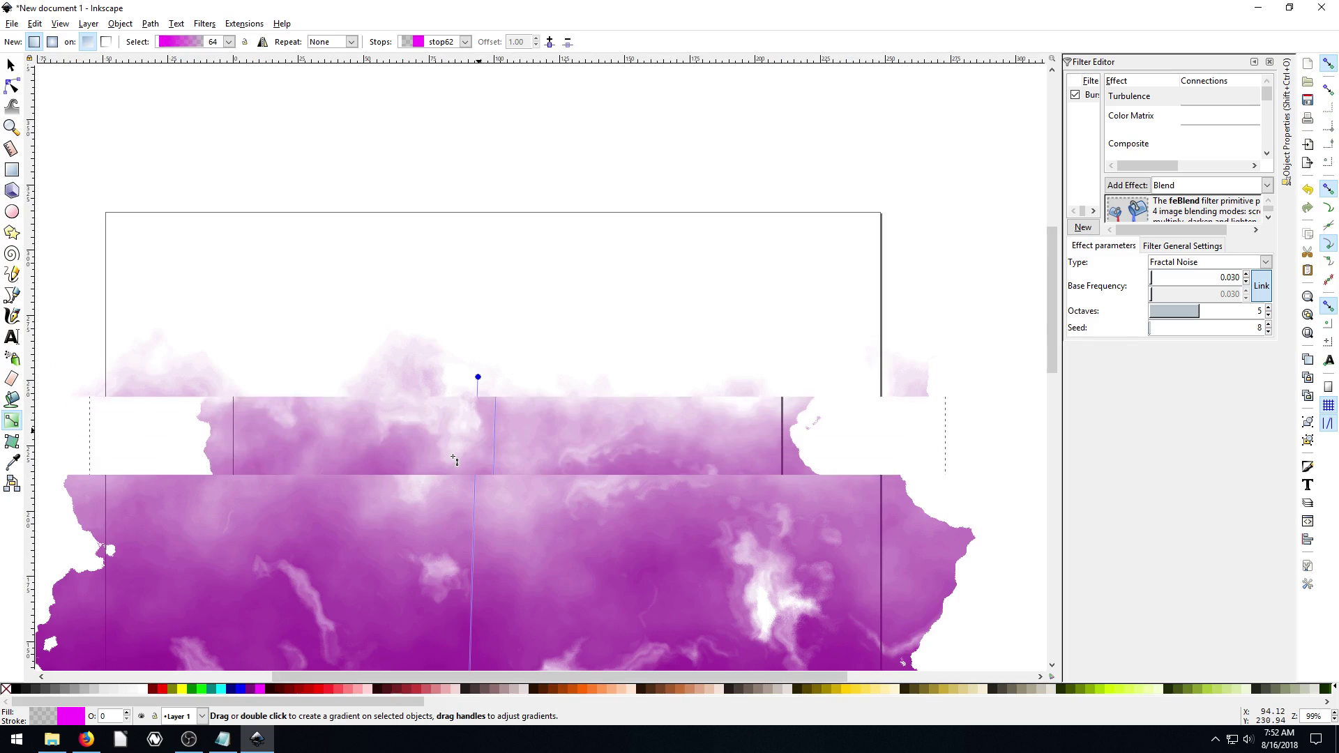
pyautogui.click(177, 25)
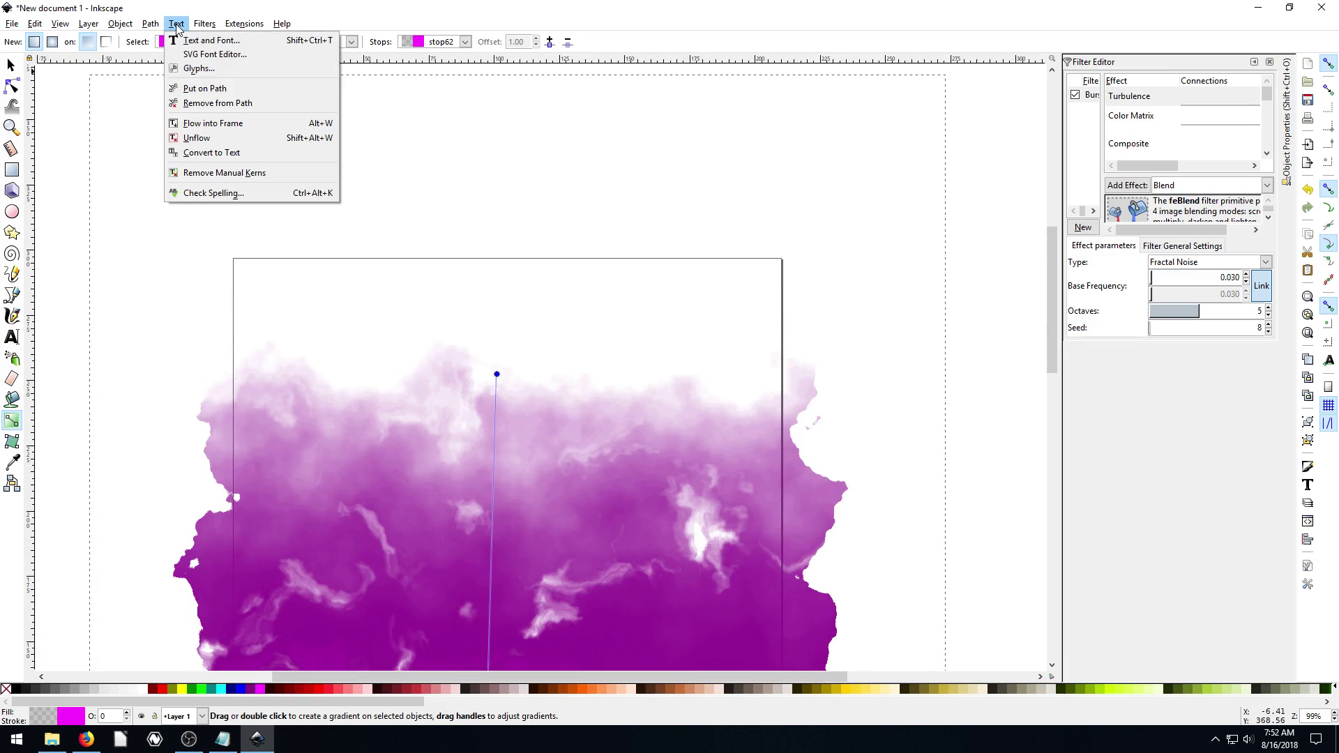
pyautogui.moveTo(196, 27)
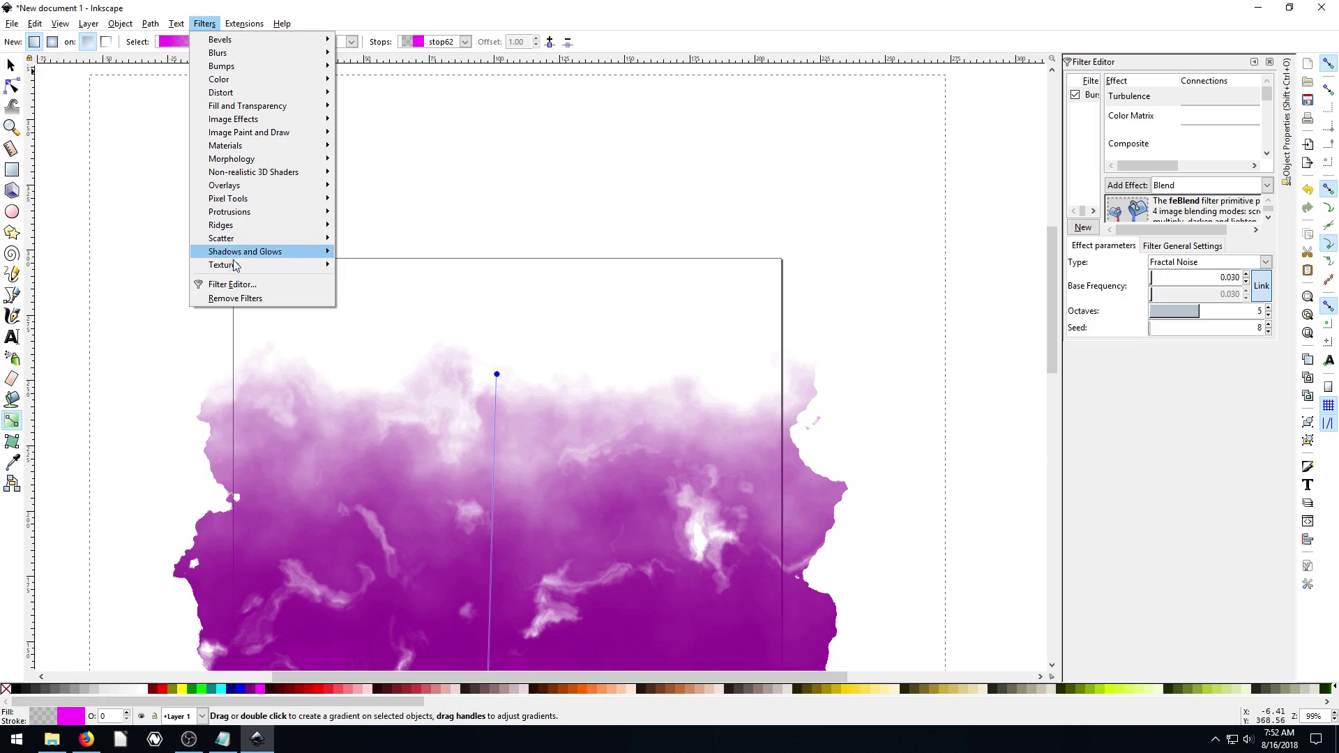
pyautogui.click(188, 124)
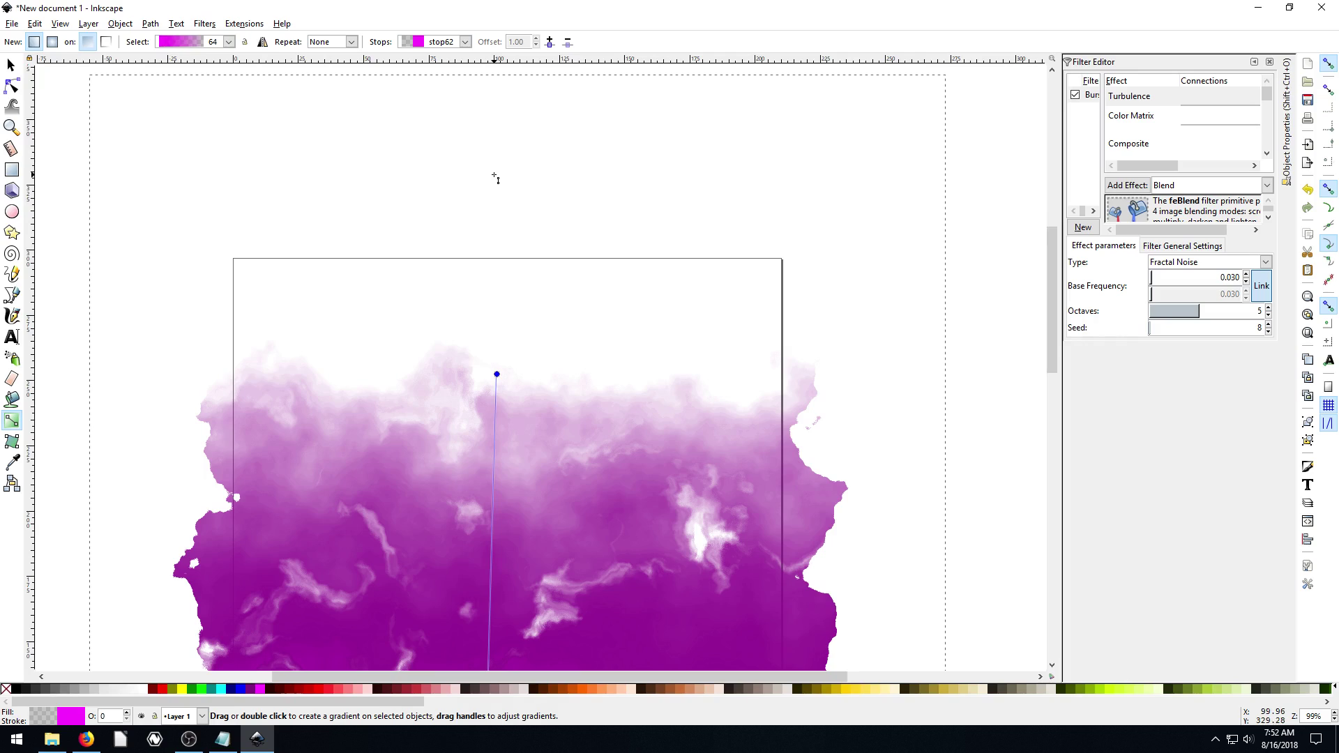
pyautogui.scroll(-2, 571, 351)
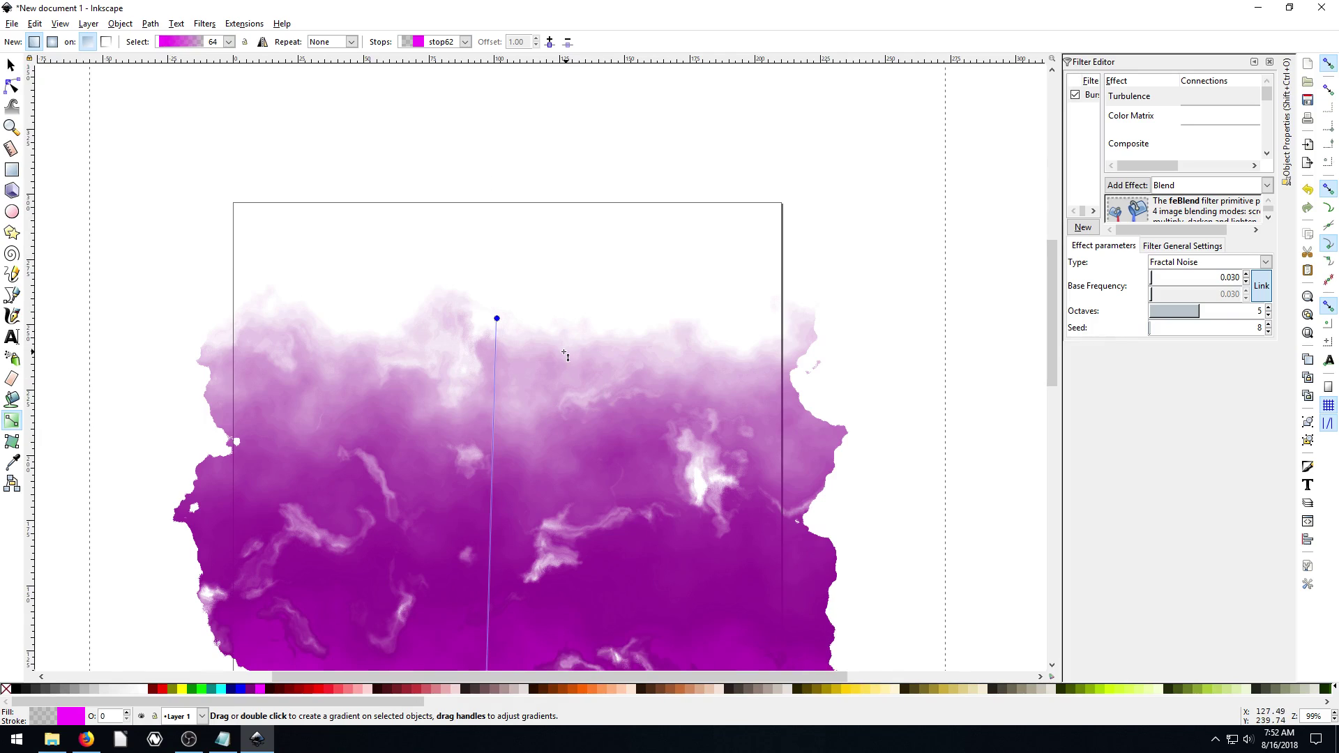
pyautogui.scroll(-4, 665, 447)
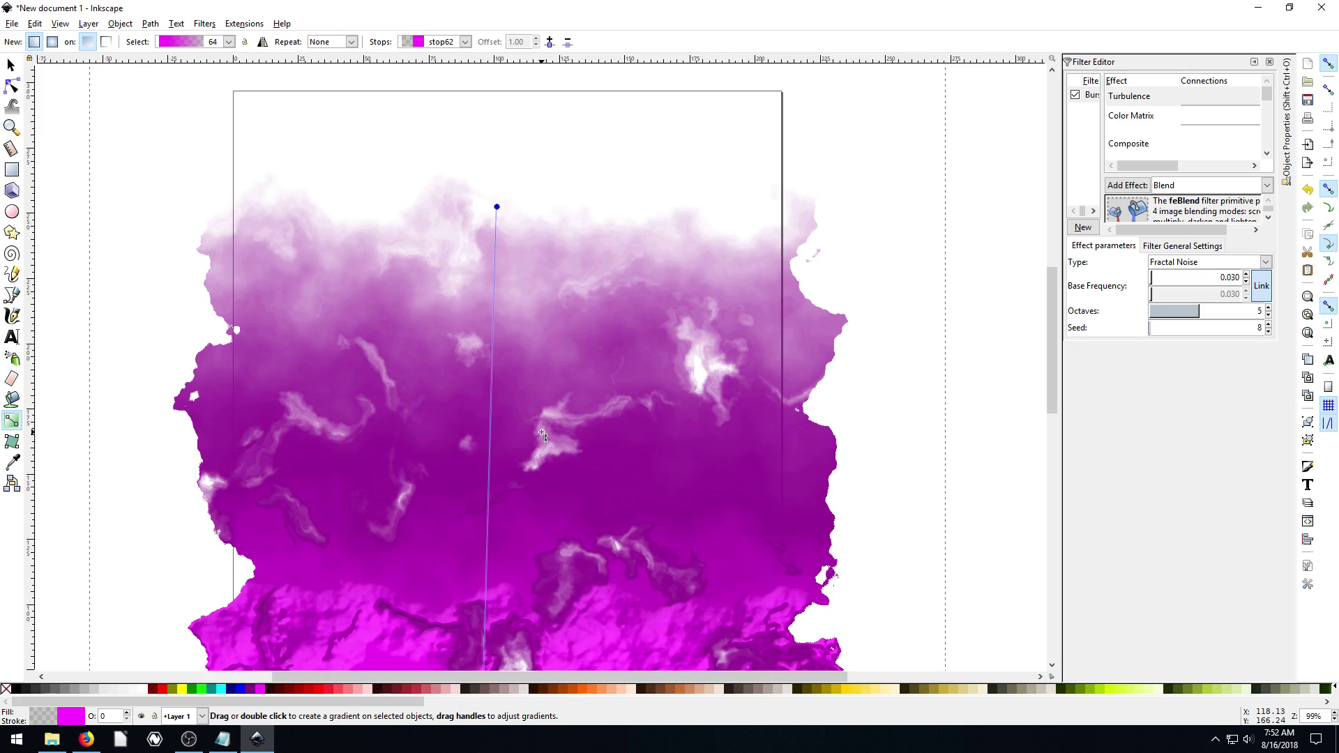
pyautogui.scroll(6, 541, 433)
pyautogui.press('-')
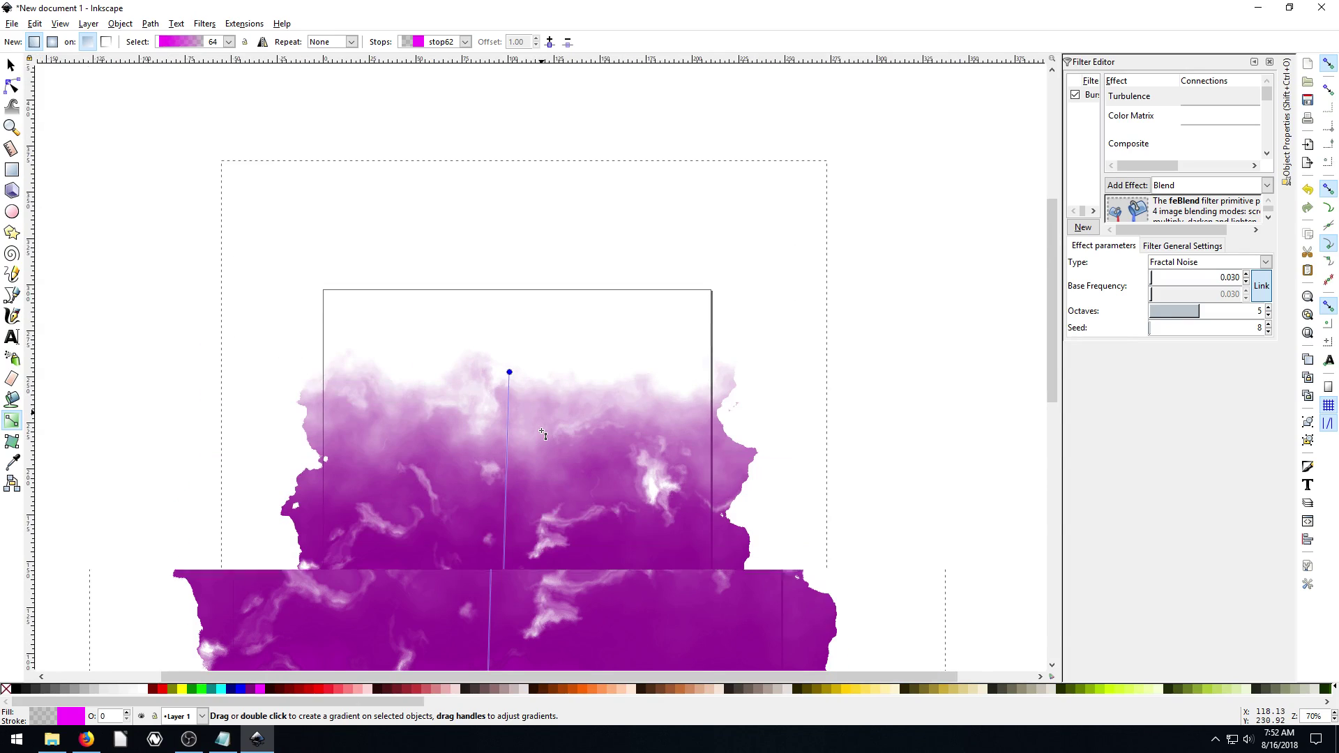
pyautogui.scroll(-6, 558, 429)
pyautogui.press('-')
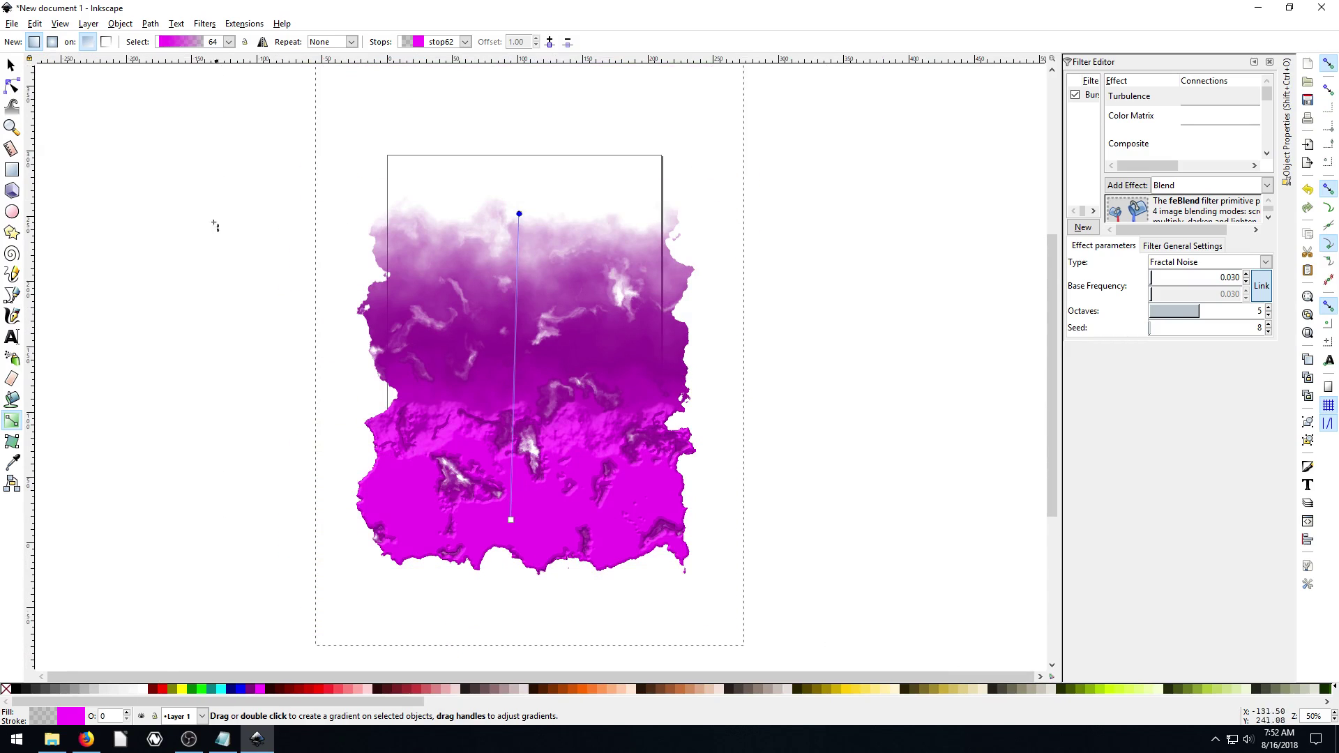
pyautogui.click(205, 24)
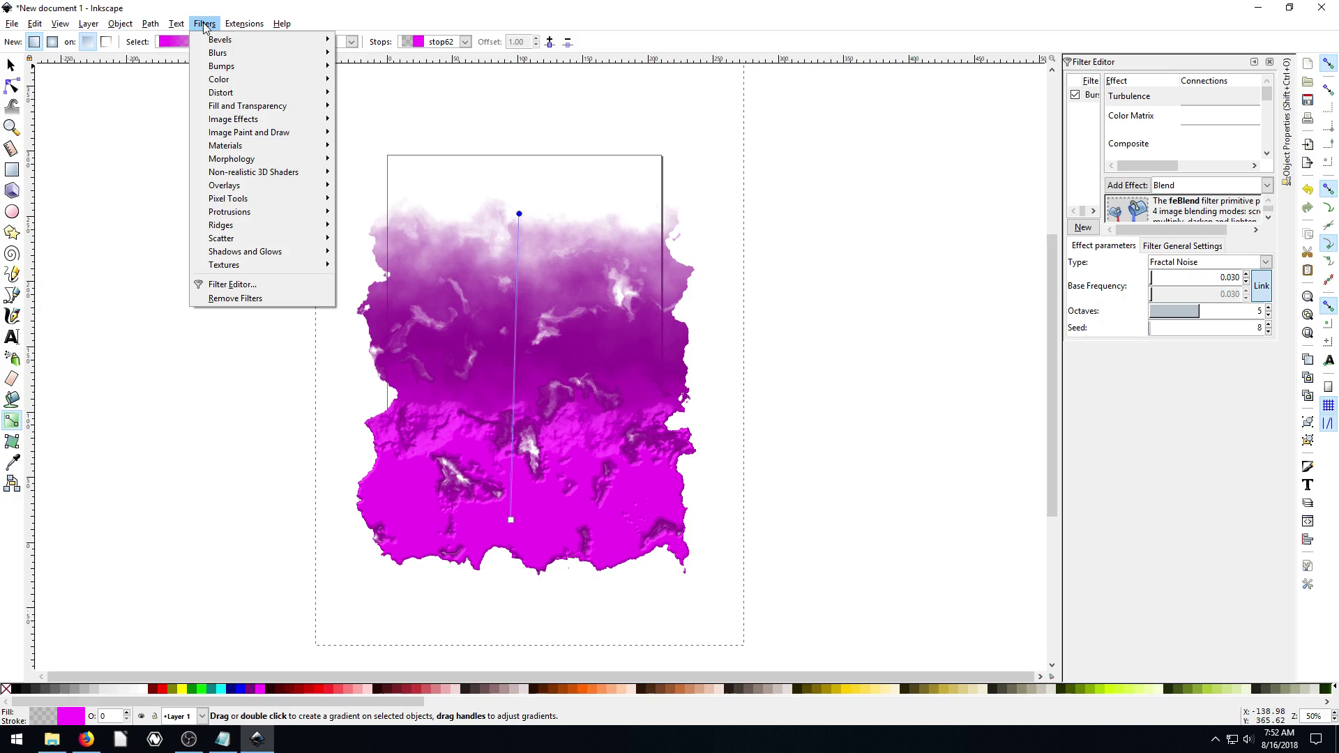
pyautogui.click(205, 26)
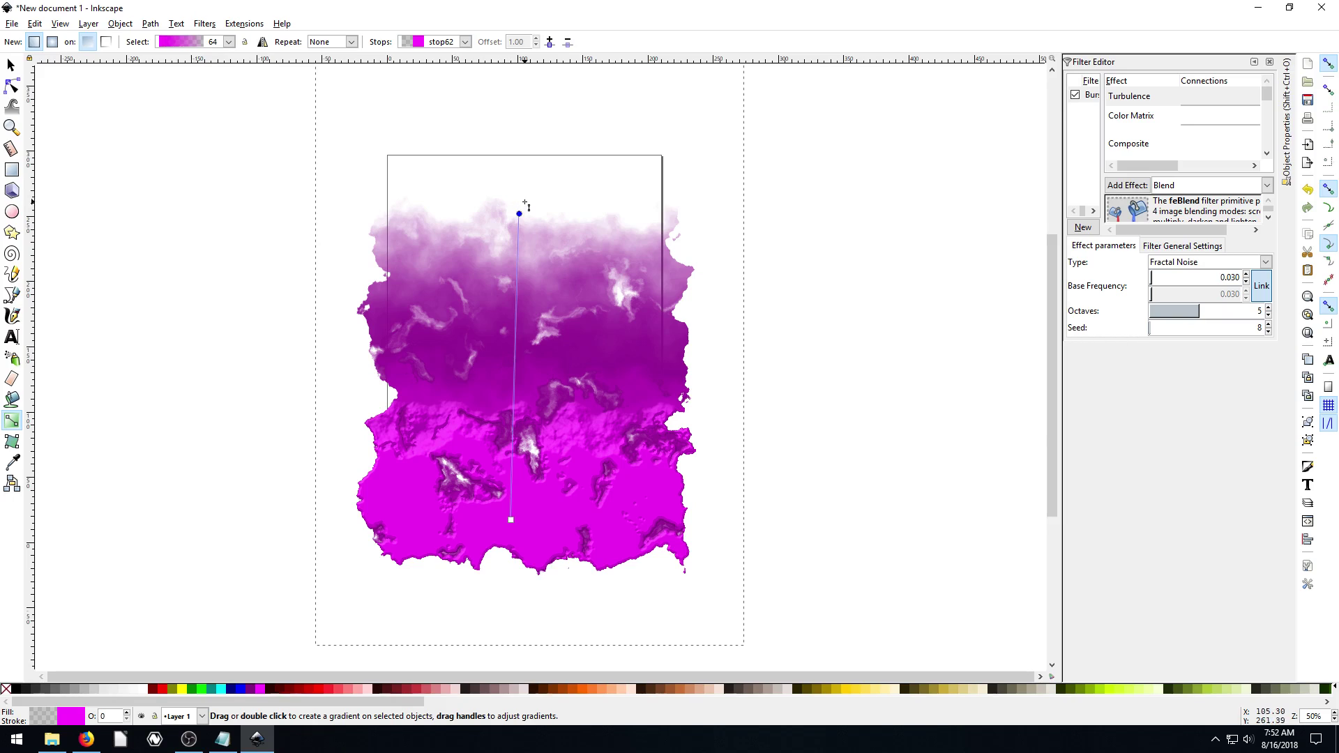
# Step: Swing the gradient's transparent end to the rectangle's lower right, and on to a point outside its left edge, for a diagonal fade at the upper left
pyautogui.moveTo(519, 213); pyautogui.dragTo(677, 419)
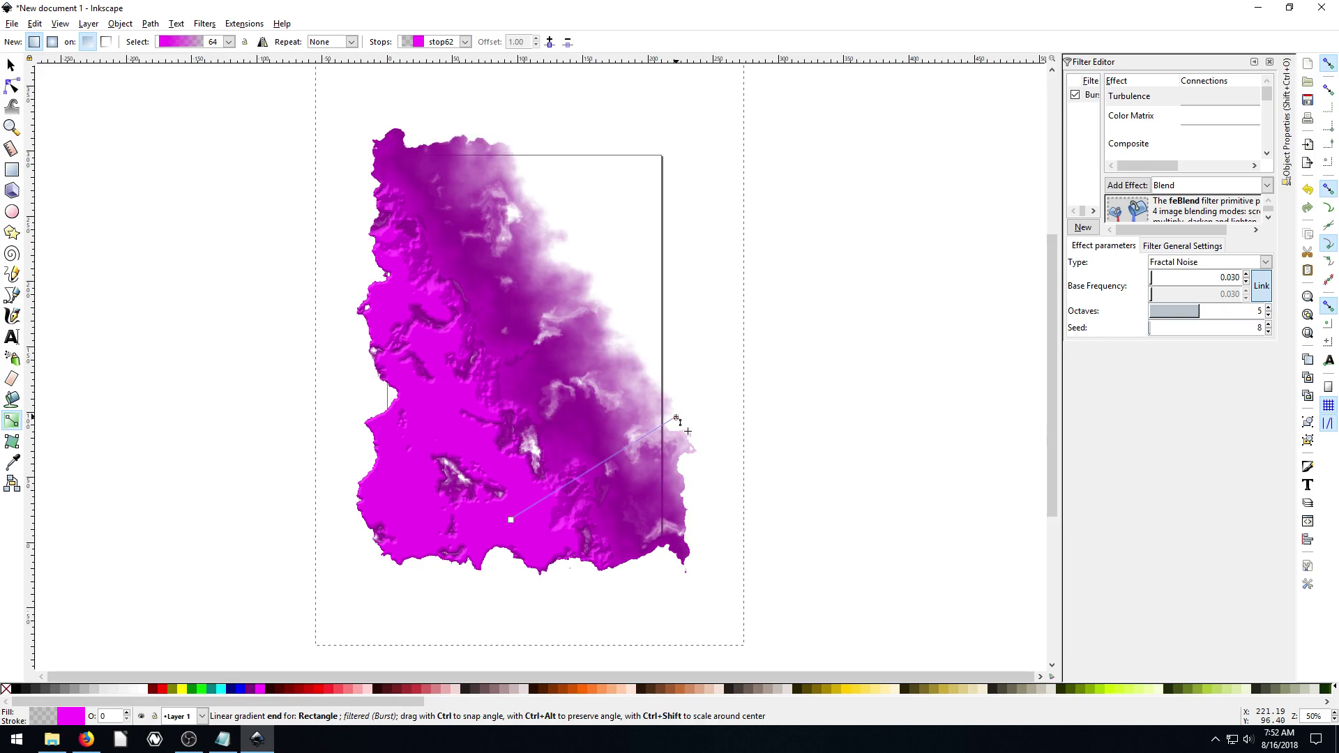
pyautogui.moveTo(291, 377); pyautogui.dragTo(291, 376)
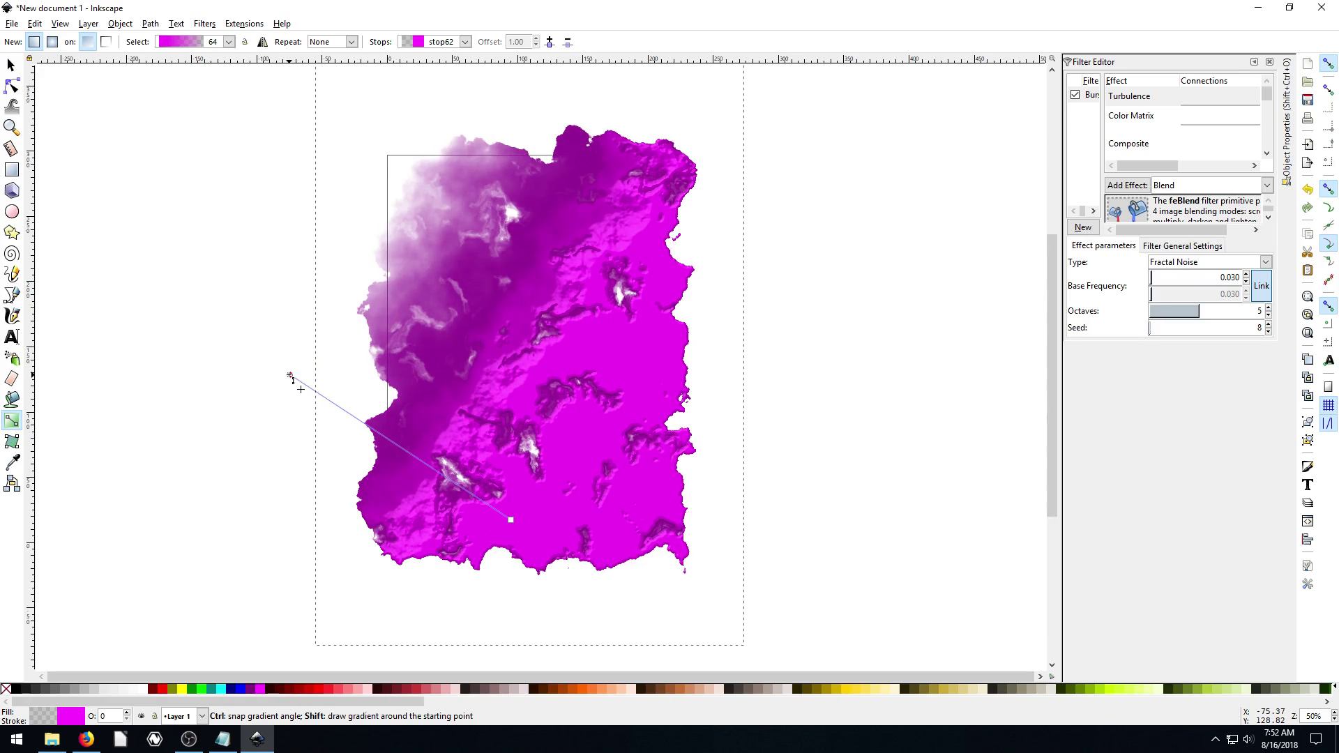